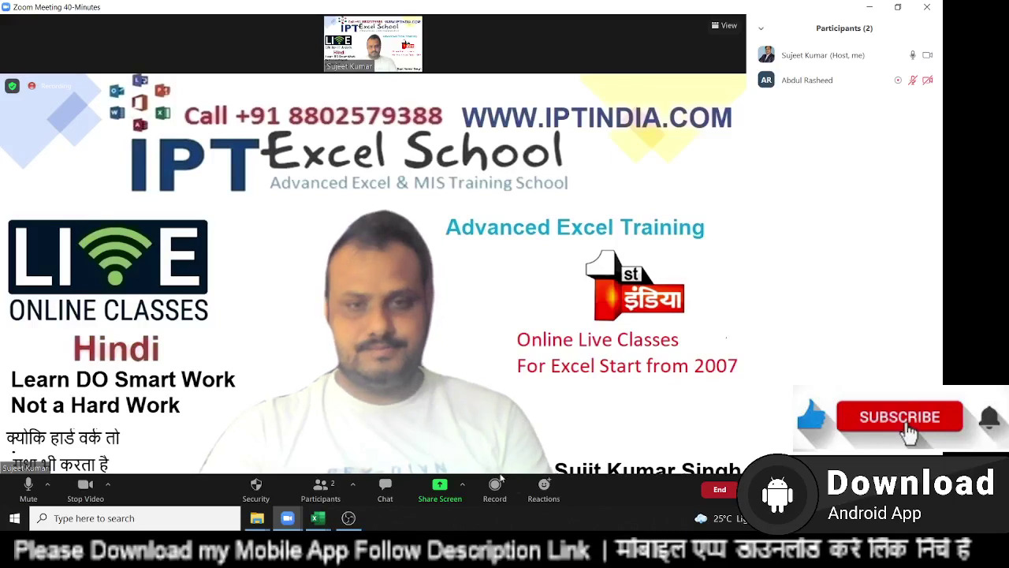
Step: Click Record on the Zoom meeting toolbar to start recording the two-person meeting
{"action": "left_click", "coordinate": [489, 487]}
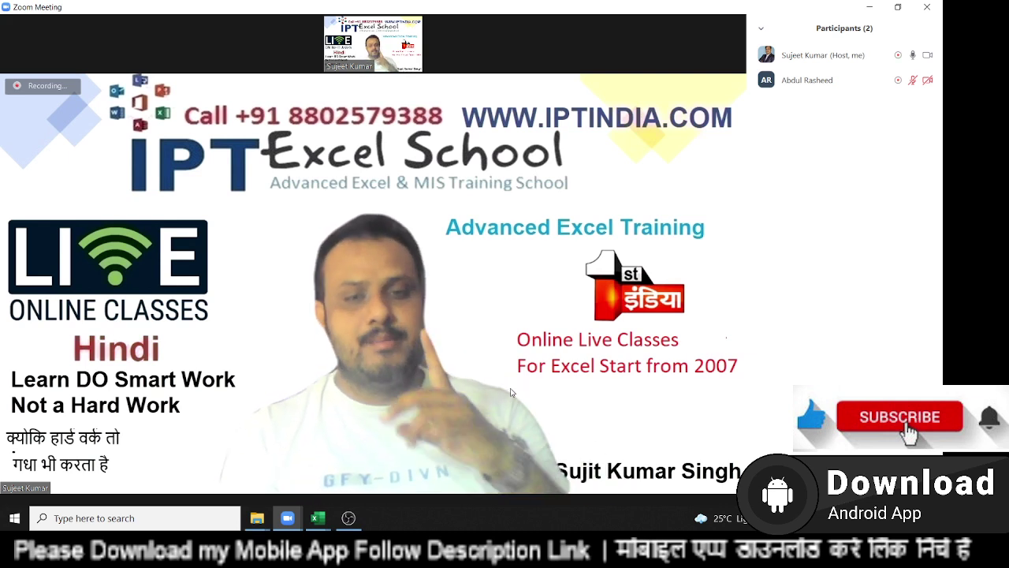
Step: Share the entire screen with the meeting
{"action": "mouse_move", "coordinate": [488, 451]}
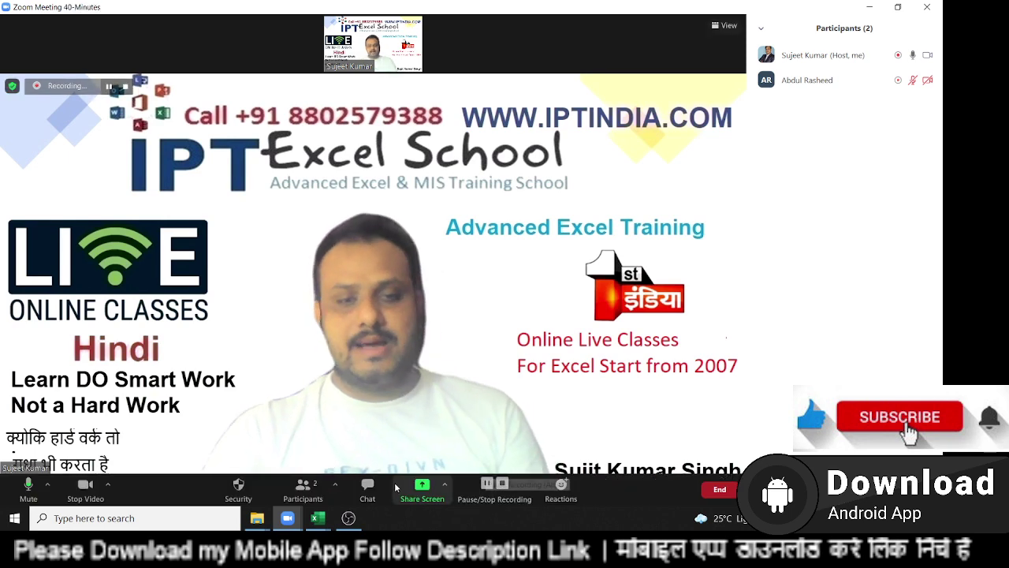
{"action": "left_click", "coordinate": [422, 489]}
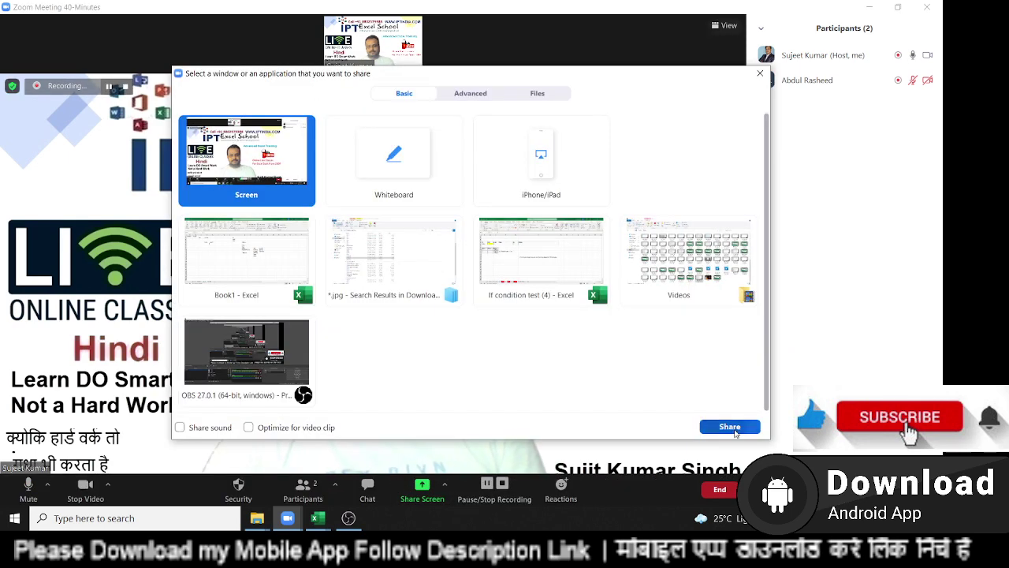
{"action": "left_click", "coordinate": [729, 427]}
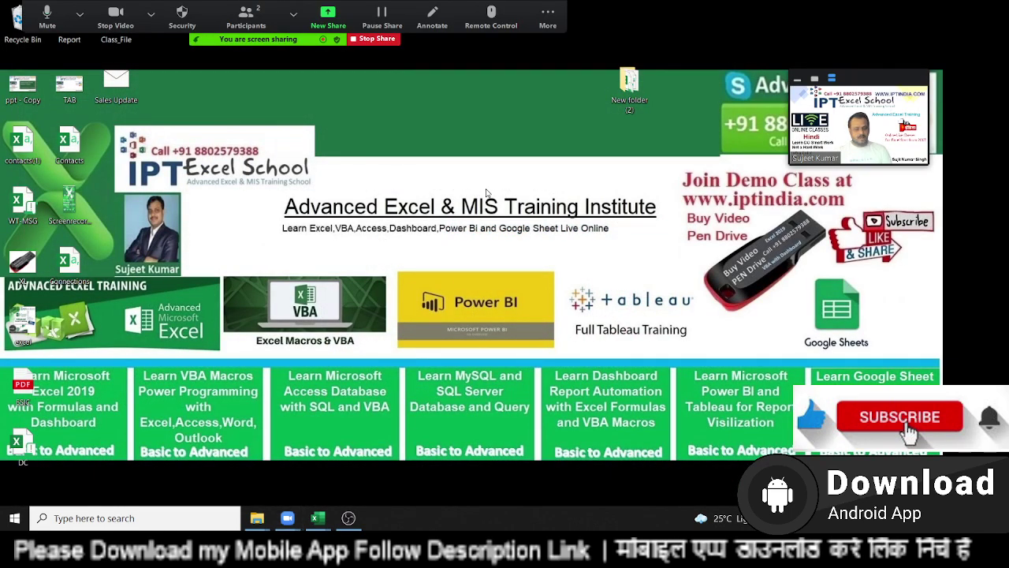
Step: Launch Excel from the Start search and open the existing workbook
{"action": "key", "text": "super"}
{"action": "type", "text": "ex"}
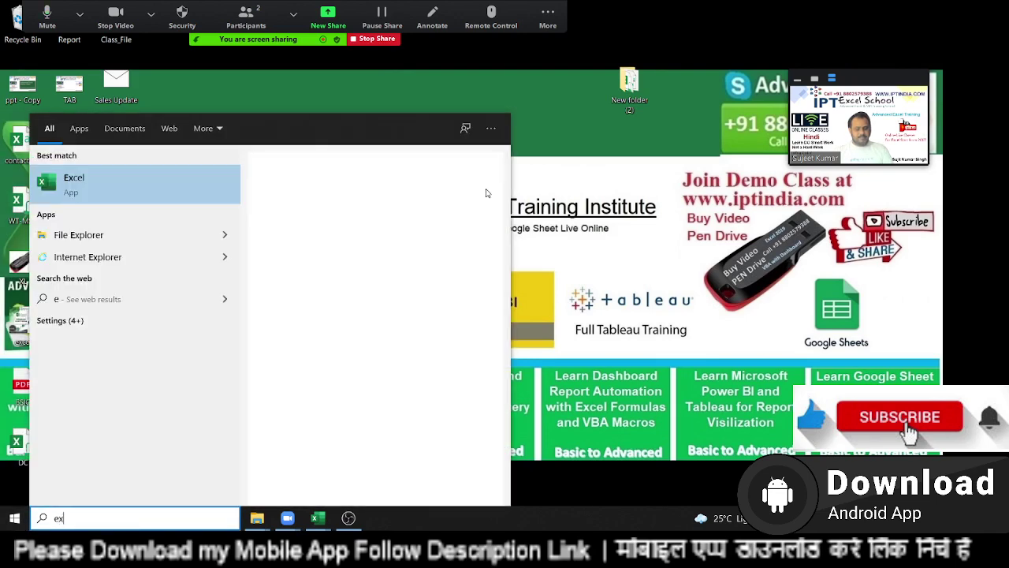
{"action": "type", "text": "ce"}
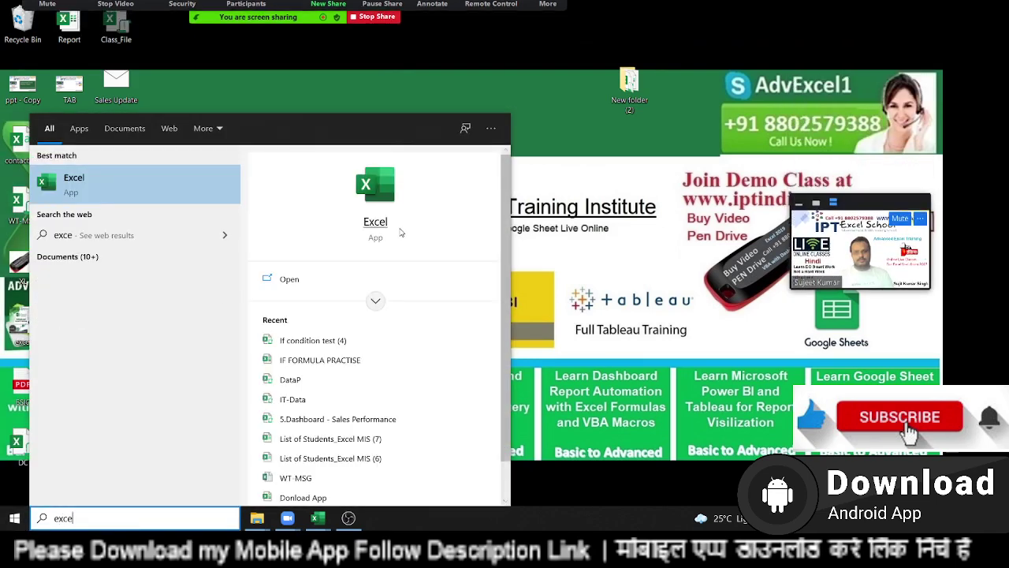
{"action": "left_click", "coordinate": [380, 202]}
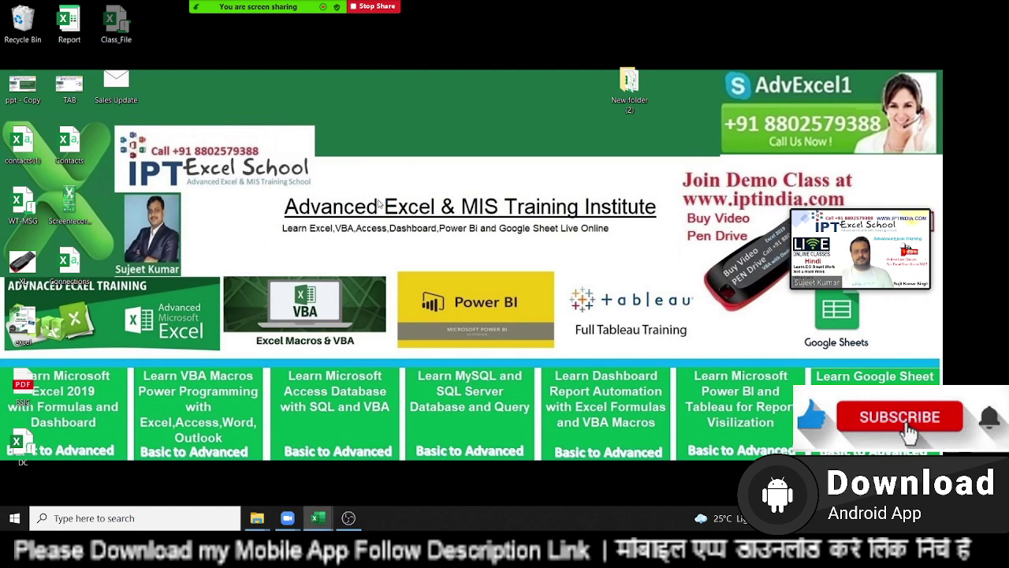
{"action": "mouse_move", "coordinate": [318, 518]}
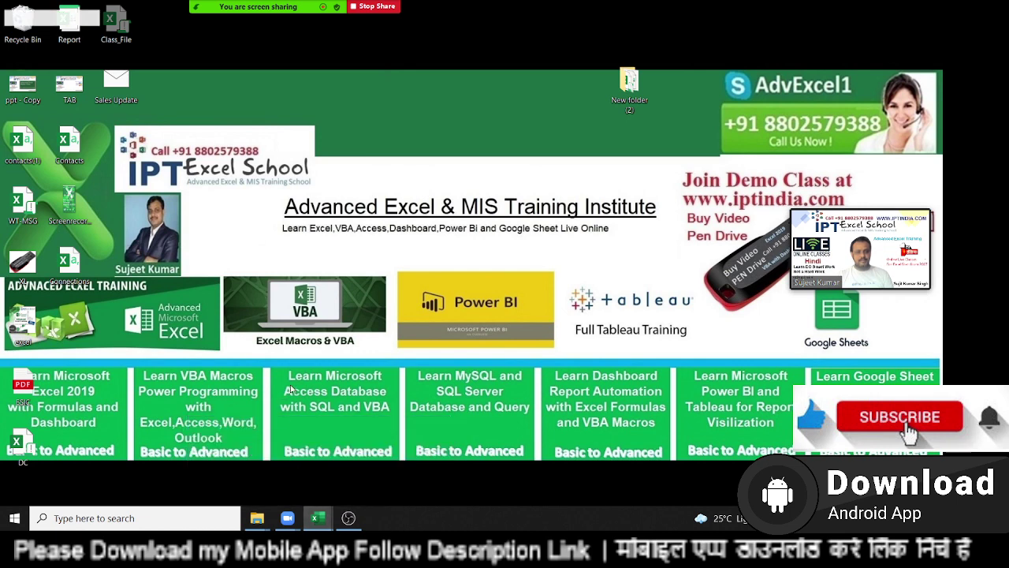
{"action": "double_click", "coordinate": [84, 30]}
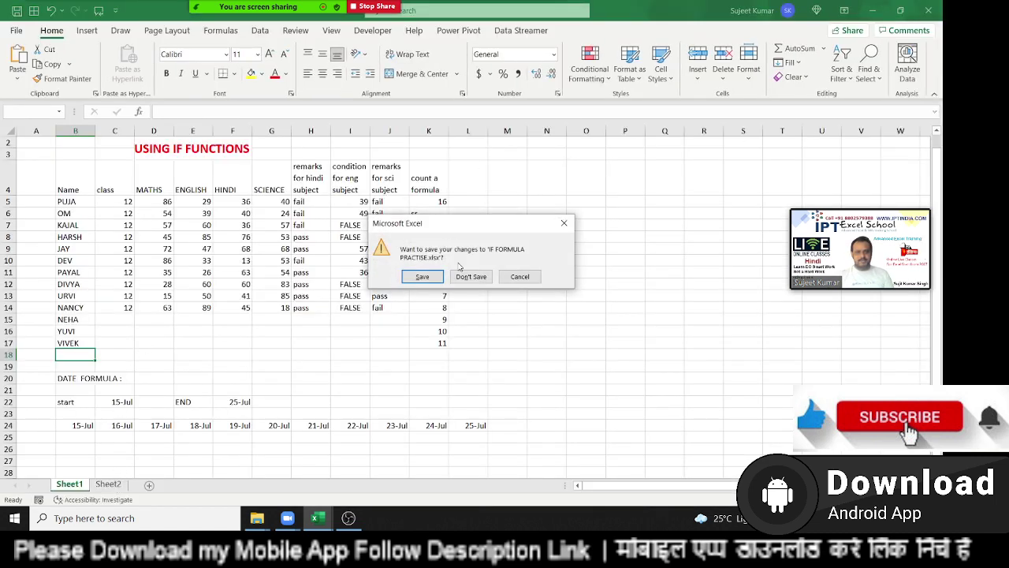
Step: Close the IF FORMULA PRACTISE workbook without saving and zoom in on the blank sheet
{"action": "left_click", "coordinate": [471, 277]}
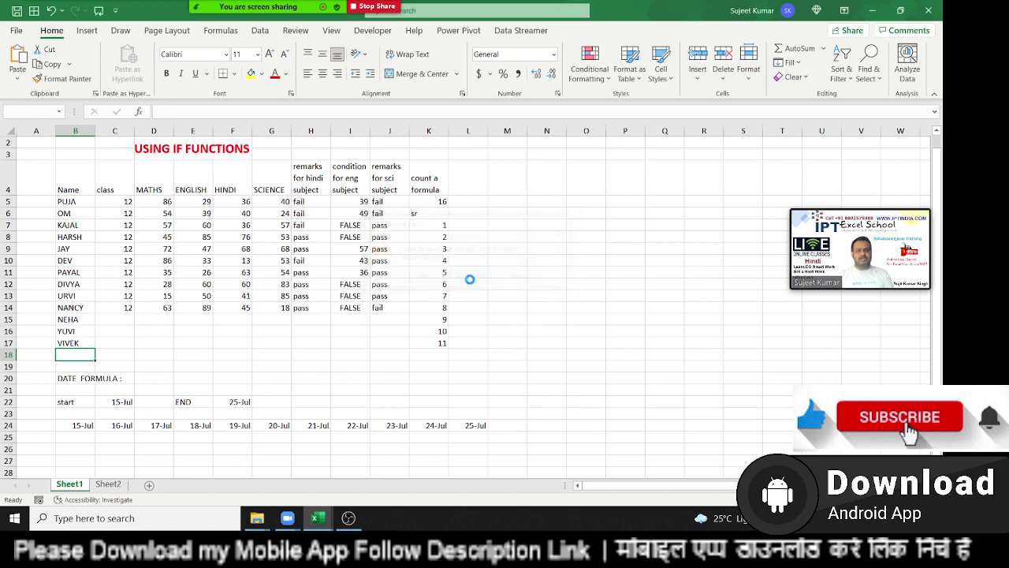
{"action": "scroll", "coordinate": [343, 266], "scroll_direction": "up", "scroll_amount": 4, "text": "ctrl"}
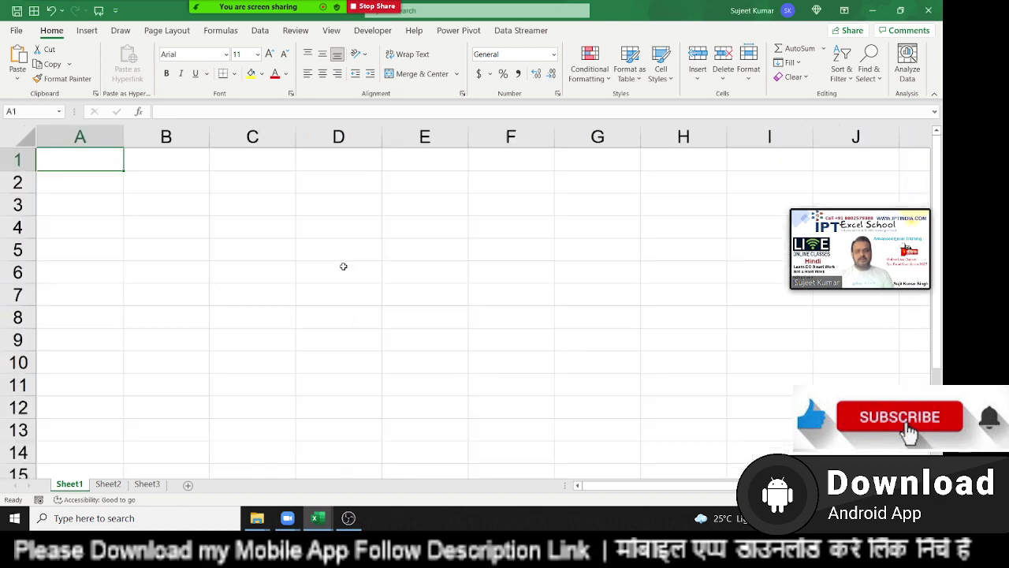
{"action": "scroll", "coordinate": [342, 266], "scroll_direction": "up", "scroll_amount": 1, "text": "ctrl"}
{"action": "scroll", "coordinate": [316, 258], "scroll_direction": "up", "scroll_amount": 1, "text": "ctrl"}
{"action": "scroll", "coordinate": [230, 204], "scroll_direction": "up", "scroll_amount": 1, "text": "ctrl"}
{"action": "scroll", "coordinate": [229, 213], "scroll_direction": "up", "scroll_amount": 1, "text": "ctrl"}
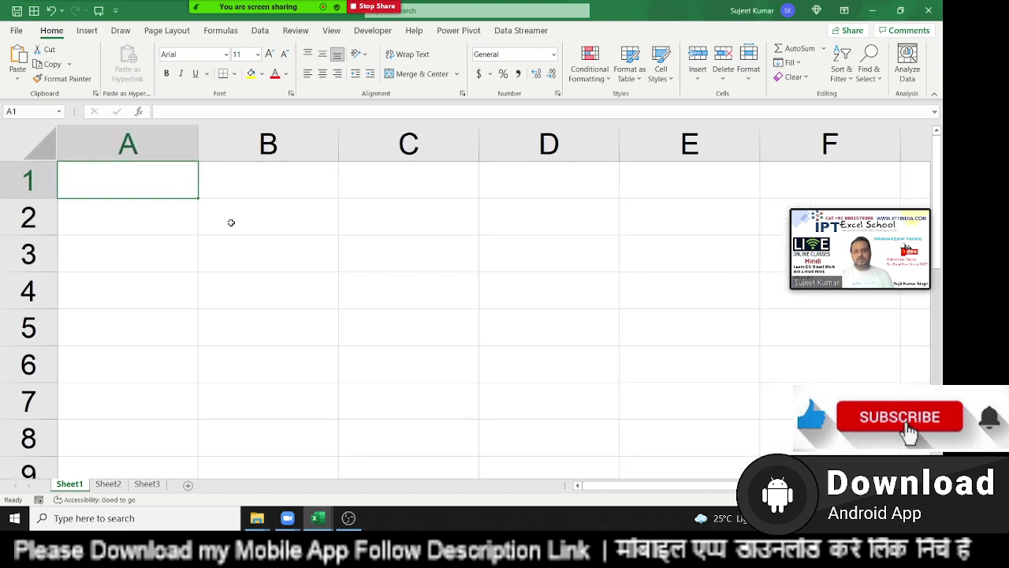
Step: Enter 12 in cell B2
{"action": "left_click", "coordinate": [231, 222]}
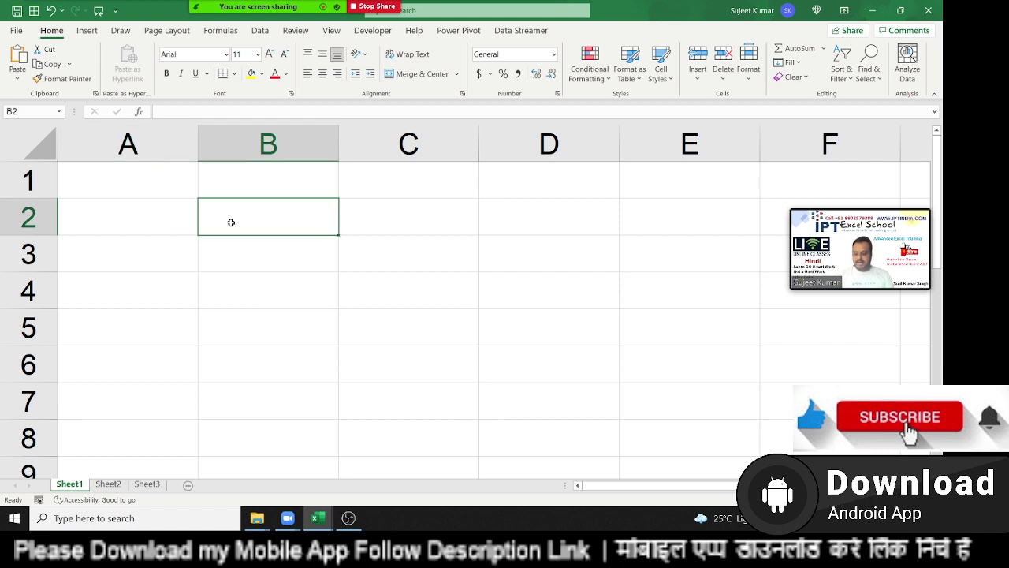
{"action": "type", "text": "12"}
{"action": "key", "text": "Return"}
{"action": "left_click", "coordinate": [231, 223]}
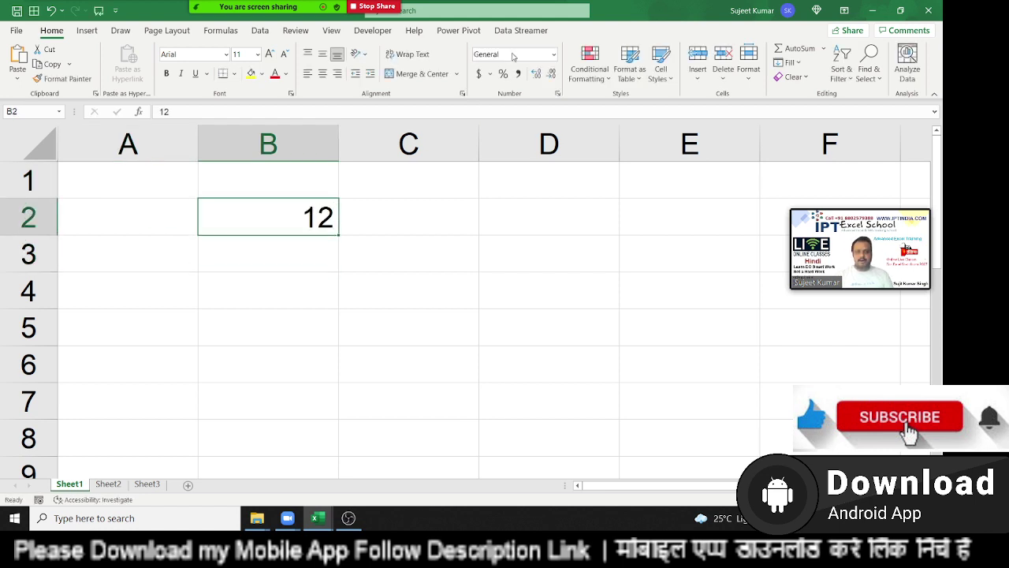
Step: Preview 12 in the Currency and Accounting formats with the dollar symbol
{"action": "left_click", "coordinate": [558, 94]}
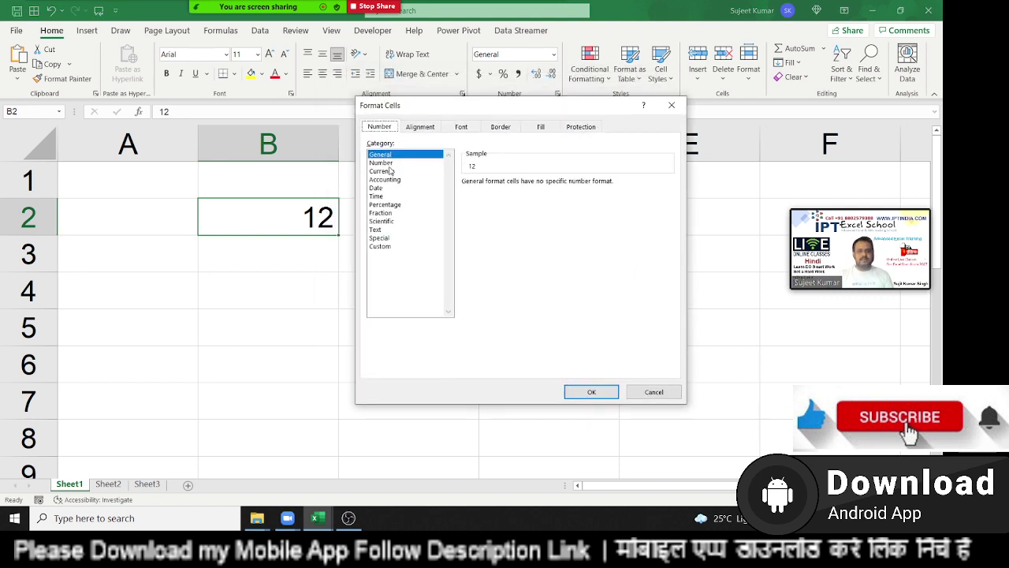
{"action": "left_click", "coordinate": [390, 171]}
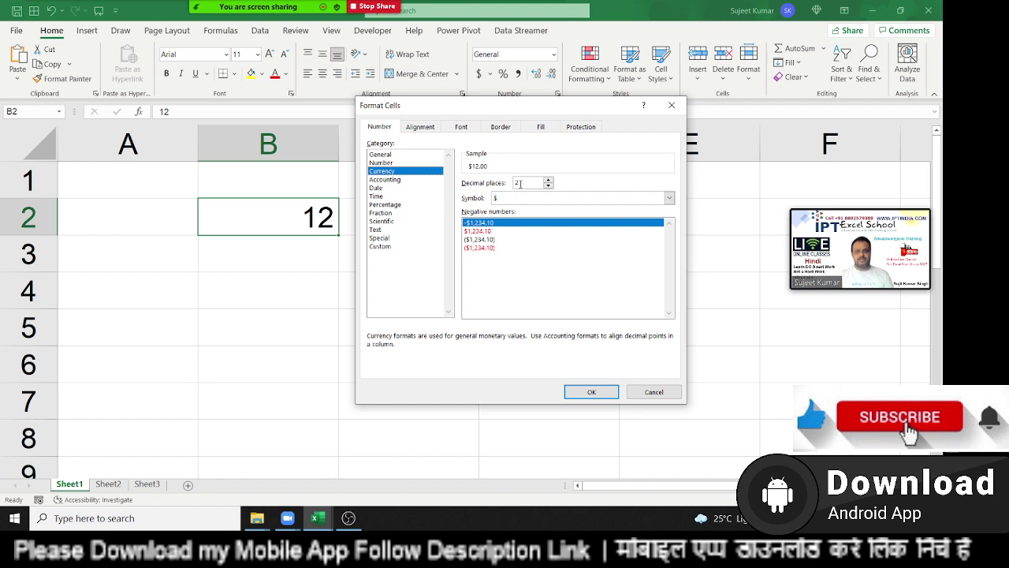
{"action": "left_click", "coordinate": [496, 198]}
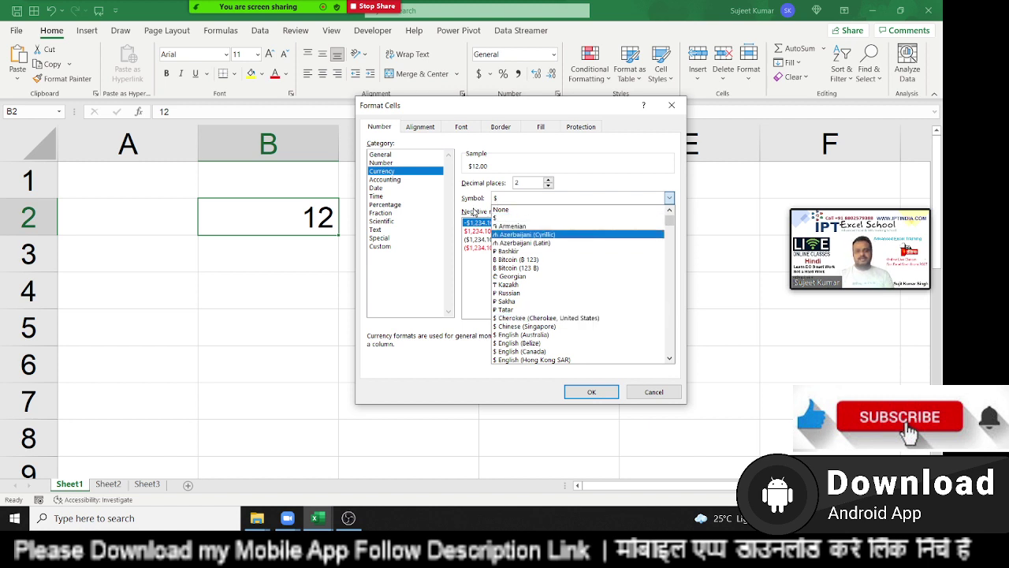
{"action": "left_click", "coordinate": [482, 250]}
{"action": "left_click", "coordinate": [402, 180]}
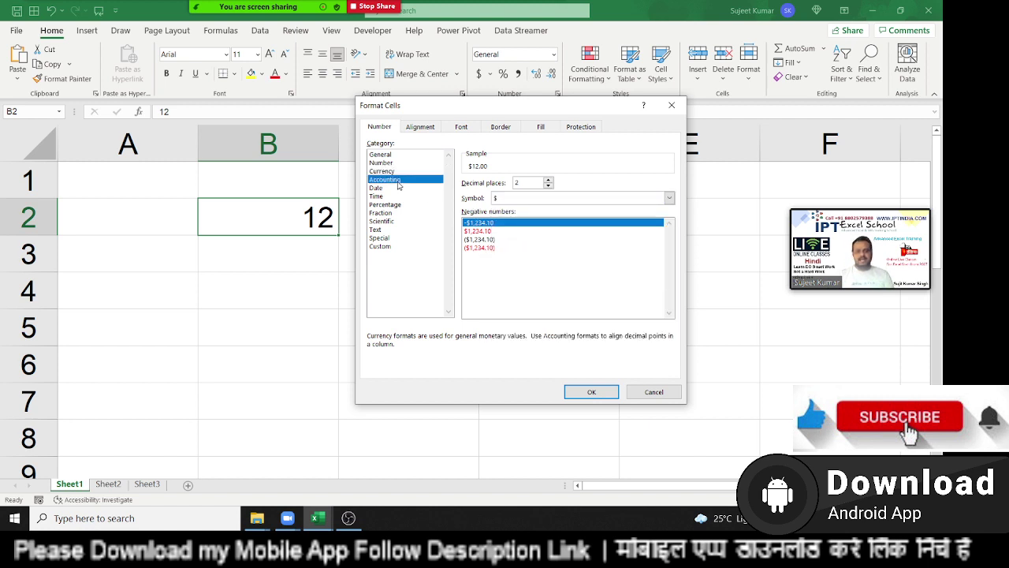
{"action": "left_click", "coordinate": [506, 201]}
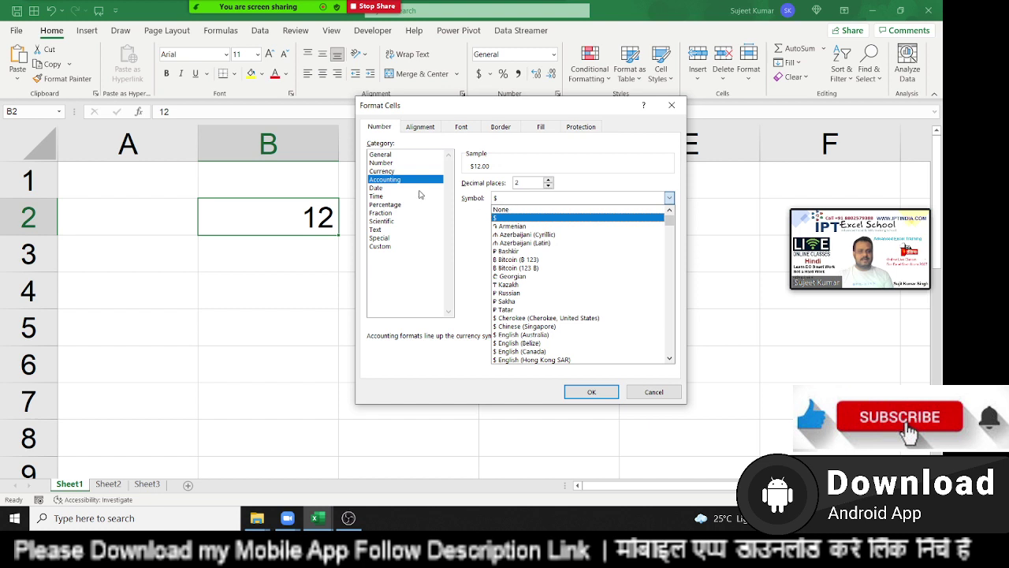
Step: Browse the Date, Time and Fraction formats, cancel without applying, and select C3
{"action": "left_click", "coordinate": [377, 188]}
{"action": "left_click", "coordinate": [418, 195]}
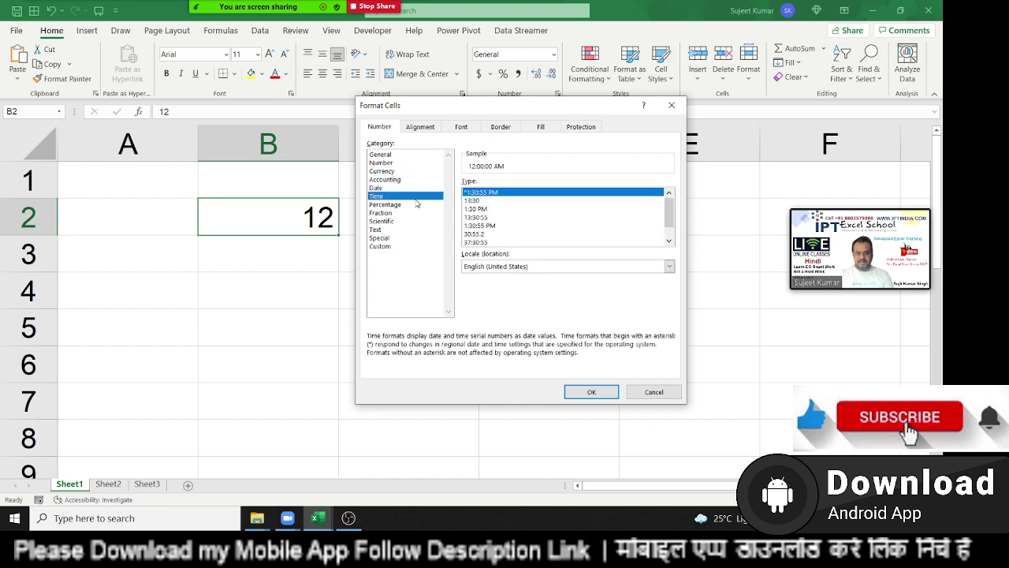
{"action": "left_click", "coordinate": [406, 212]}
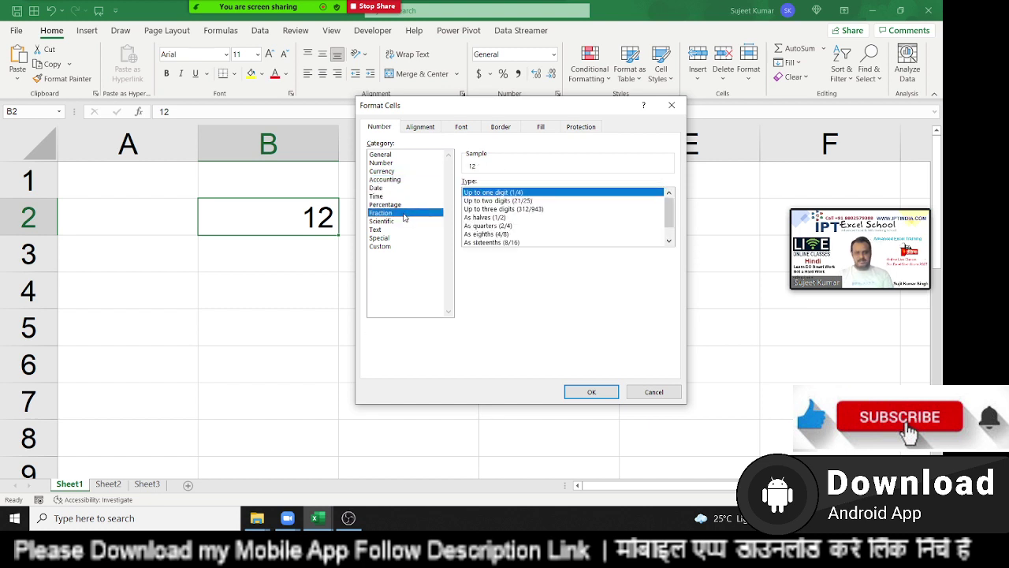
{"action": "key", "text": "Escape"}
{"action": "left_click", "coordinate": [350, 265]}
Step: Enter 2.5 in cell C3
{"action": "type", "text": "2."}
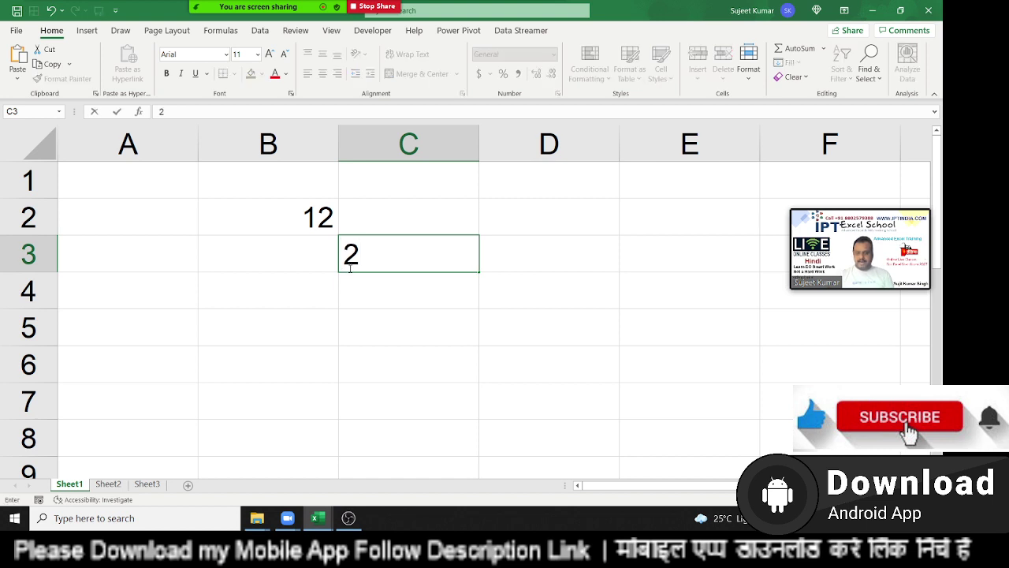
{"action": "type", "text": "5"}
{"action": "key", "text": "Return"}
{"action": "left_click", "coordinate": [349, 268]}
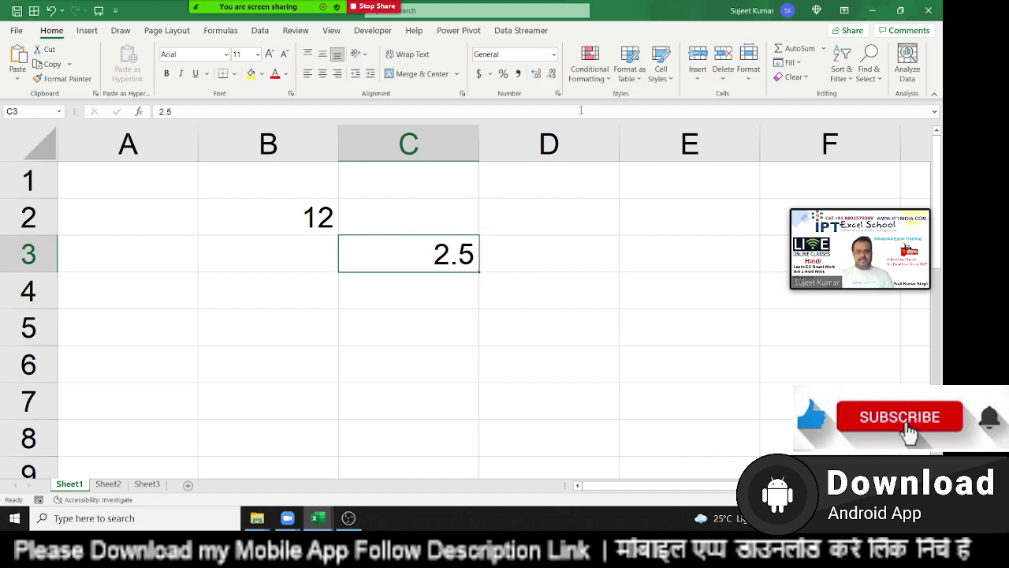
Step: Apply the Fraction 'As halves (1/2)' format to C3 so it shows 2 1/2
{"action": "left_click", "coordinate": [557, 93]}
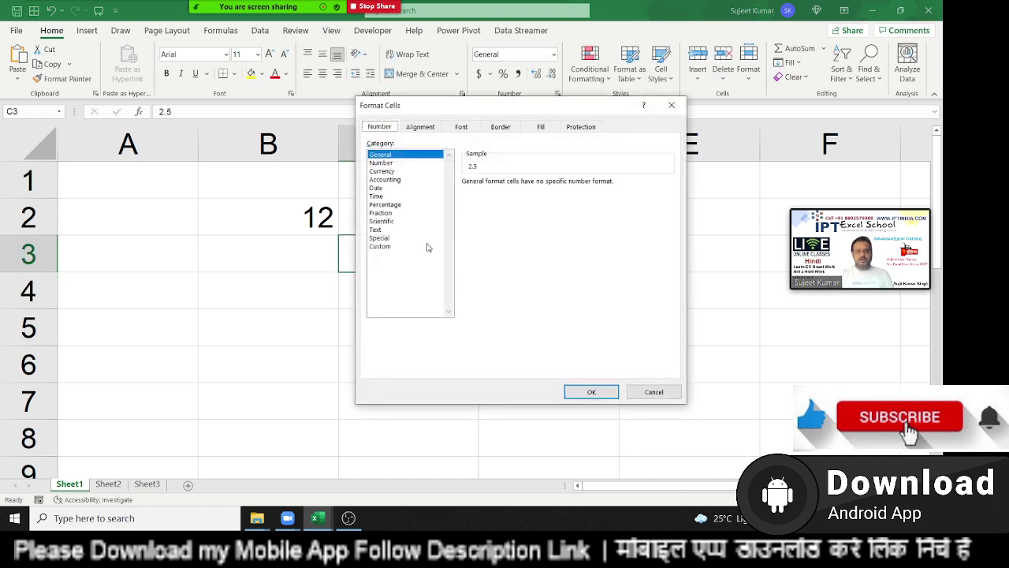
{"action": "left_click", "coordinate": [382, 206]}
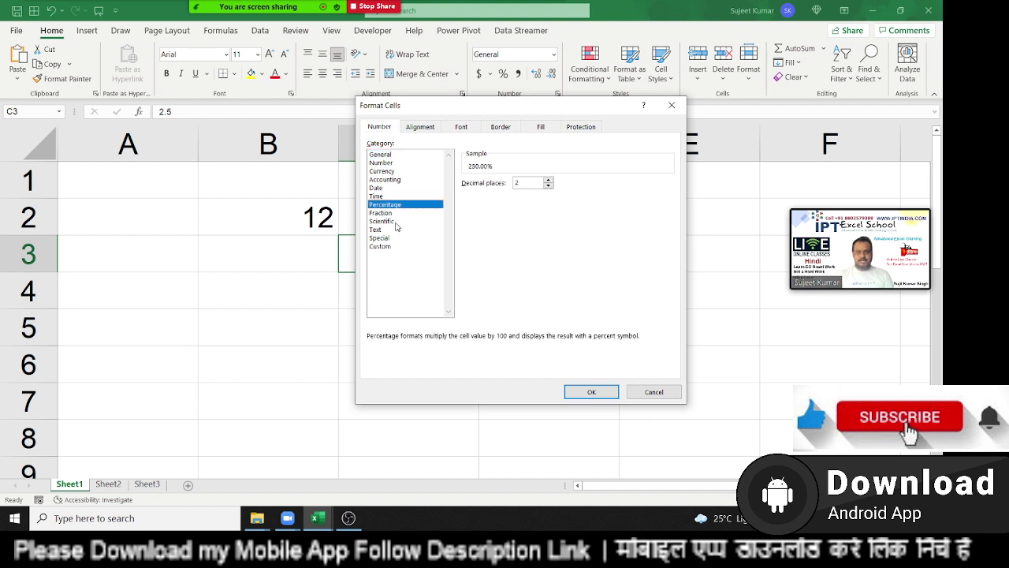
{"action": "left_click", "coordinate": [376, 213]}
{"action": "left_click", "coordinate": [481, 217]}
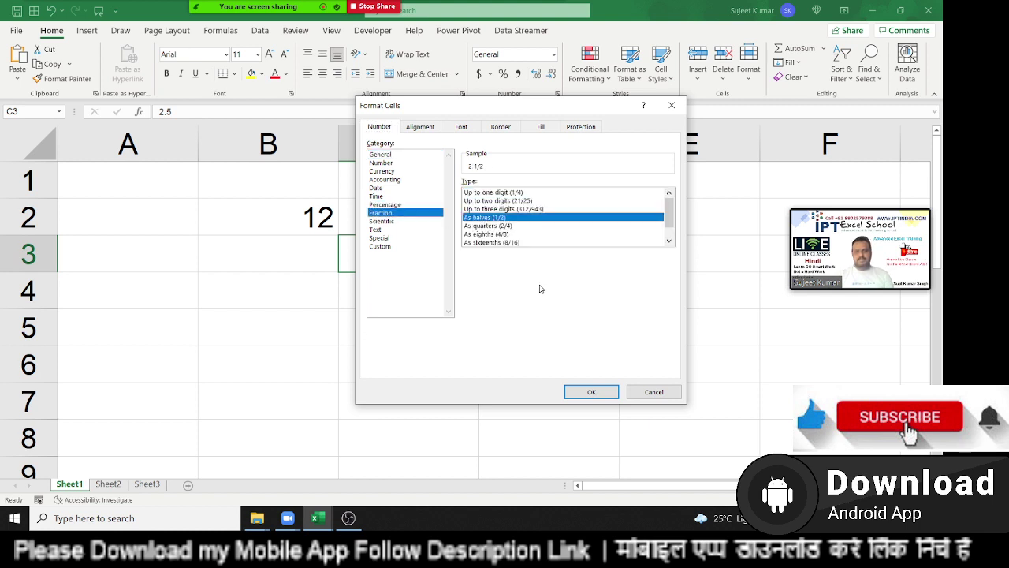
{"action": "left_click", "coordinate": [587, 391]}
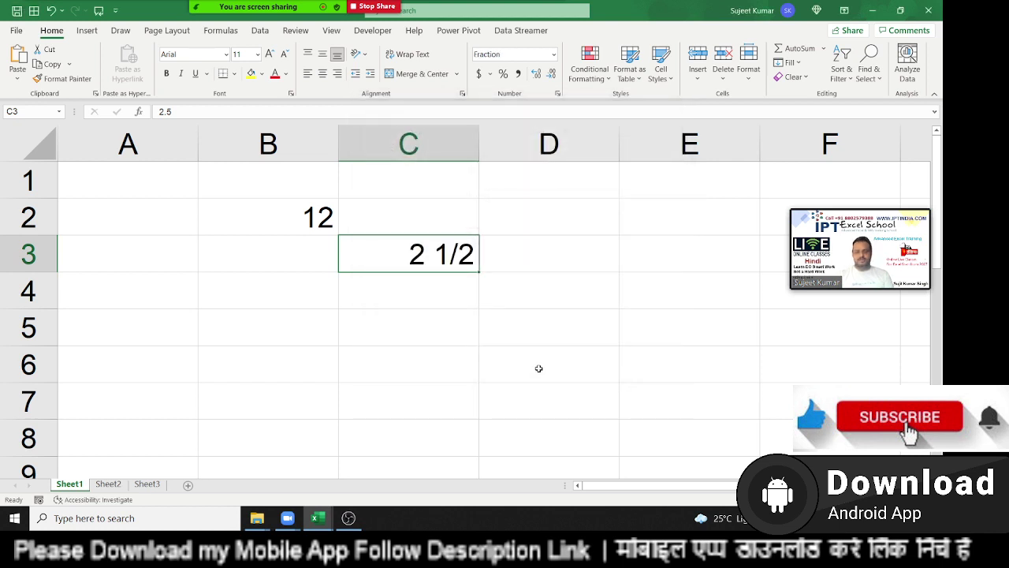
{"action": "left_click", "coordinate": [269, 315]}
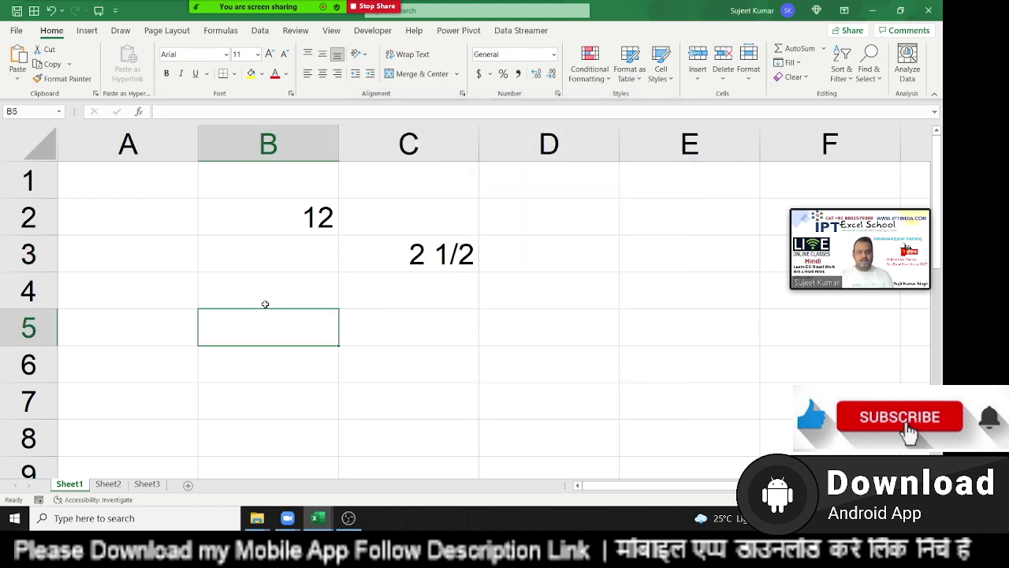
Step: Clear the old values in B1:D5 and put the heading Chq in A1
{"action": "left_click_drag", "start_coordinate": [291, 191], "coordinate": [516, 328]}
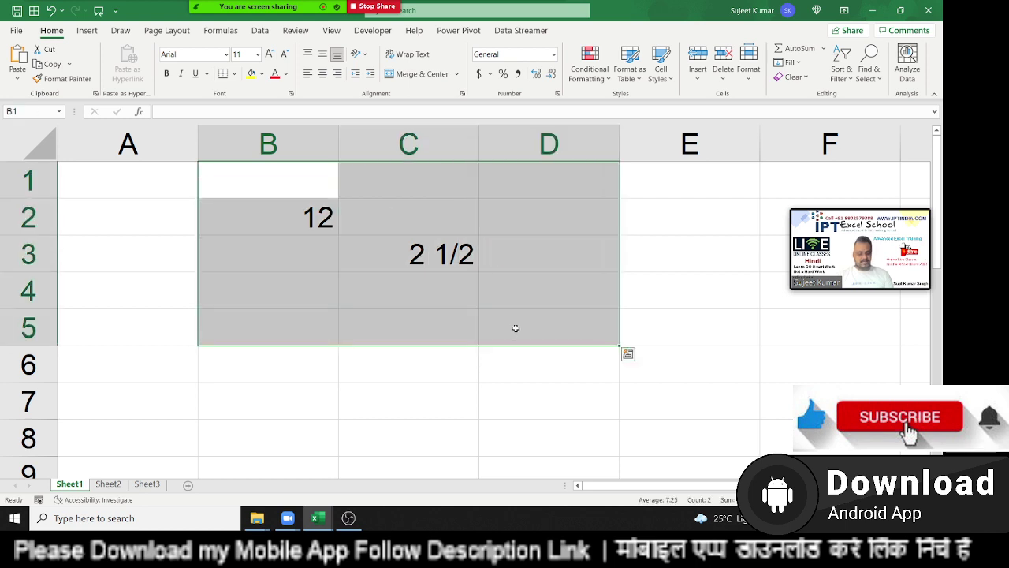
{"action": "key", "text": "Delete"}
{"action": "left_click", "coordinate": [149, 190]}
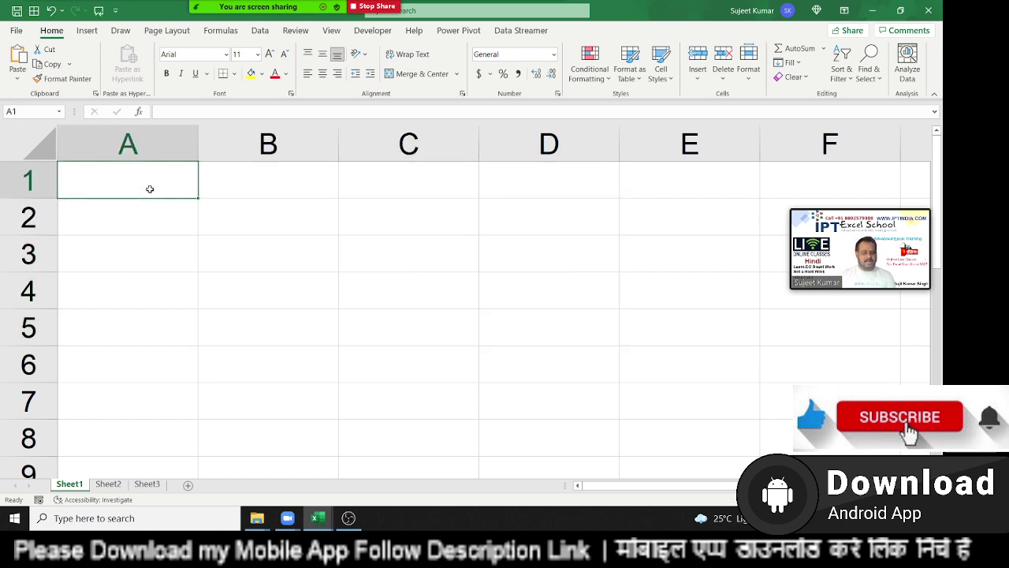
{"action": "type", "text": "Chq"}
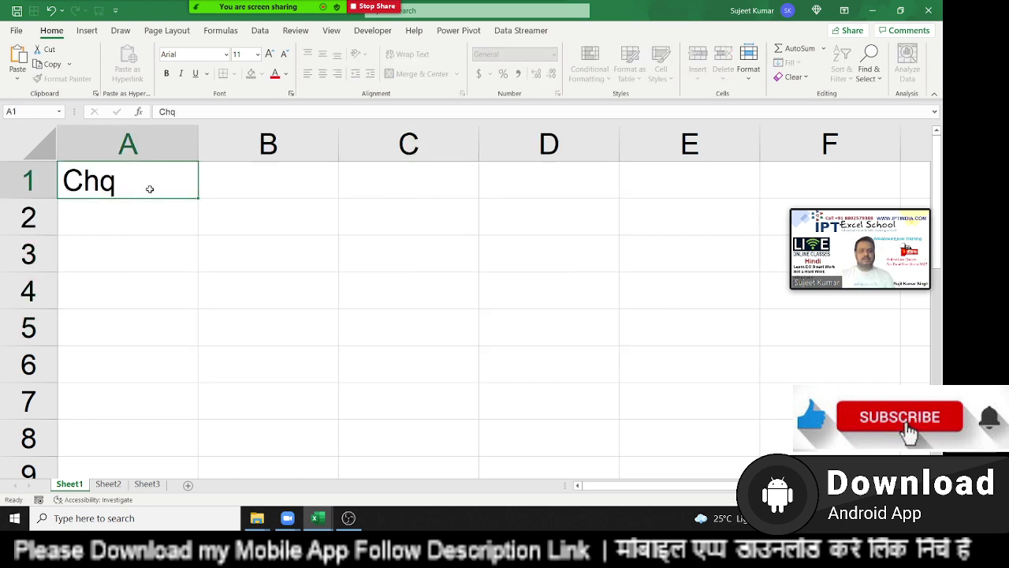
{"action": "key", "text": "Return"}
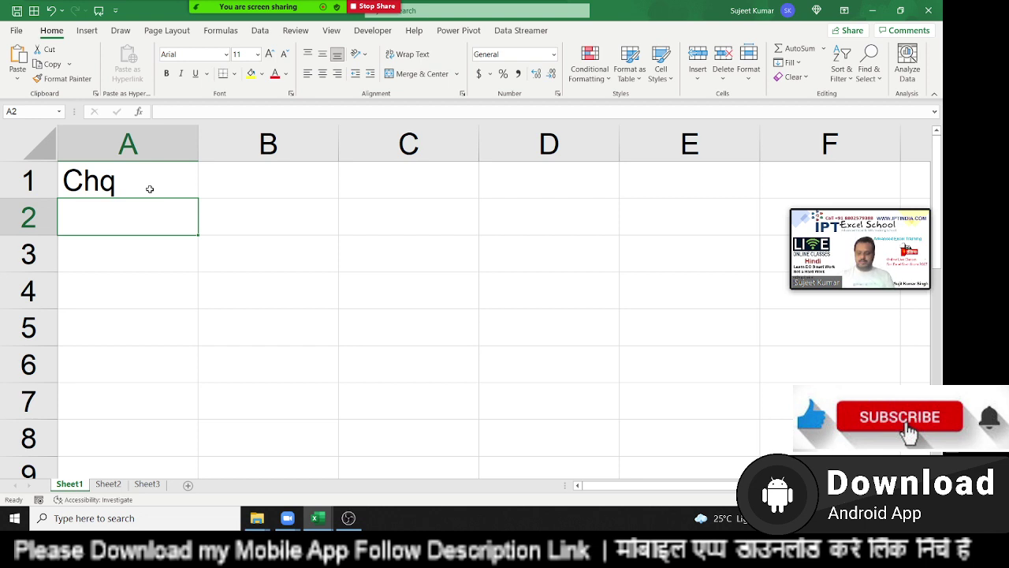
Step: Try cheque numbers in A2: 236589, then '006526 with an apostrophe
{"action": "type", "text": "00"}
{"action": "key", "text": "Escape"}
{"action": "type", "text": "2365"}
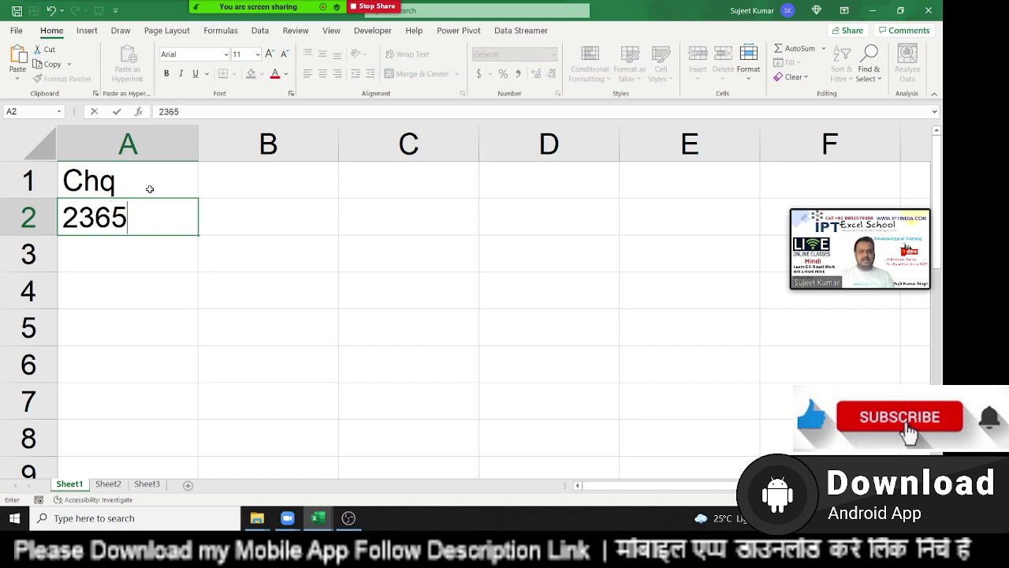
{"action": "type", "text": "89"}
{"action": "key", "text": "Return"}
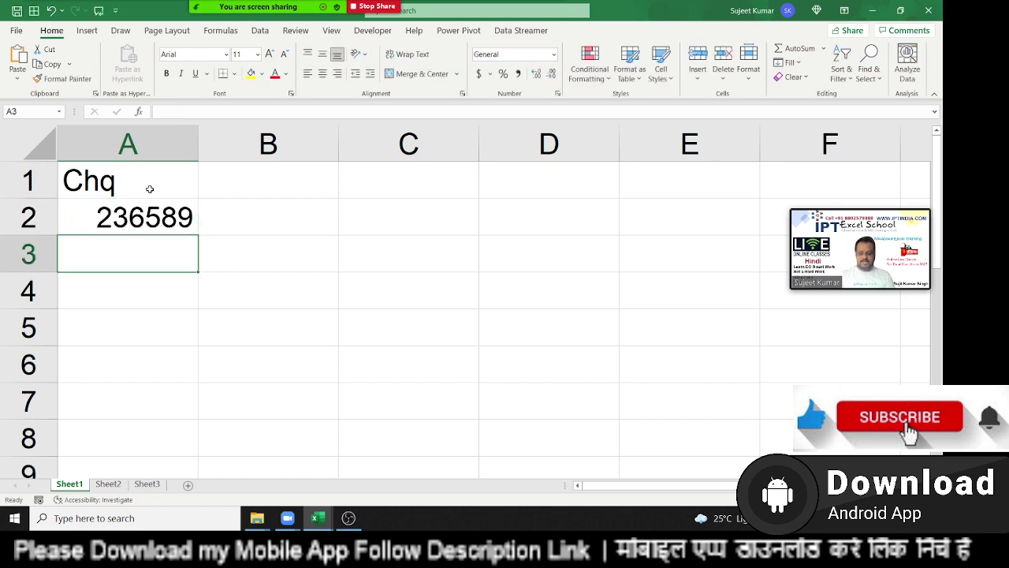
{"action": "key", "text": "Up"}
{"action": "type", "text": "'0"}
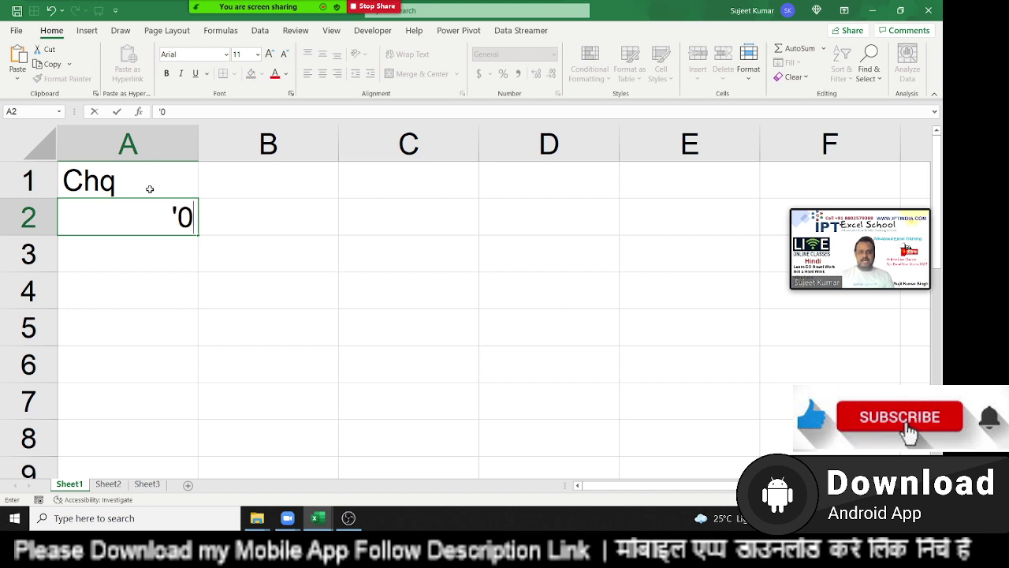
{"action": "type", "text": "000"}
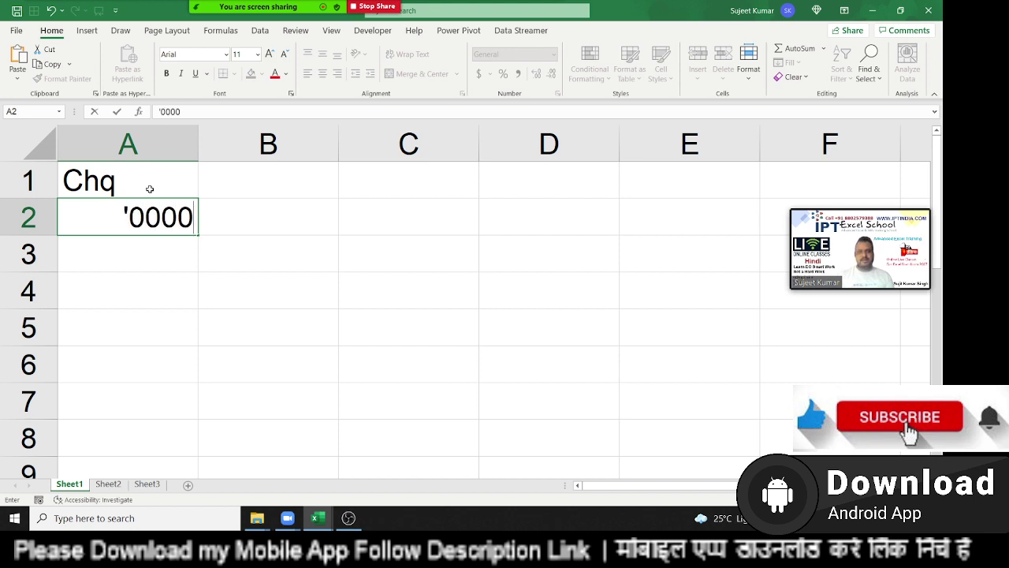
{"action": "key", "text": "BackSpace"}
{"action": "key", "text": "BackSpace"}
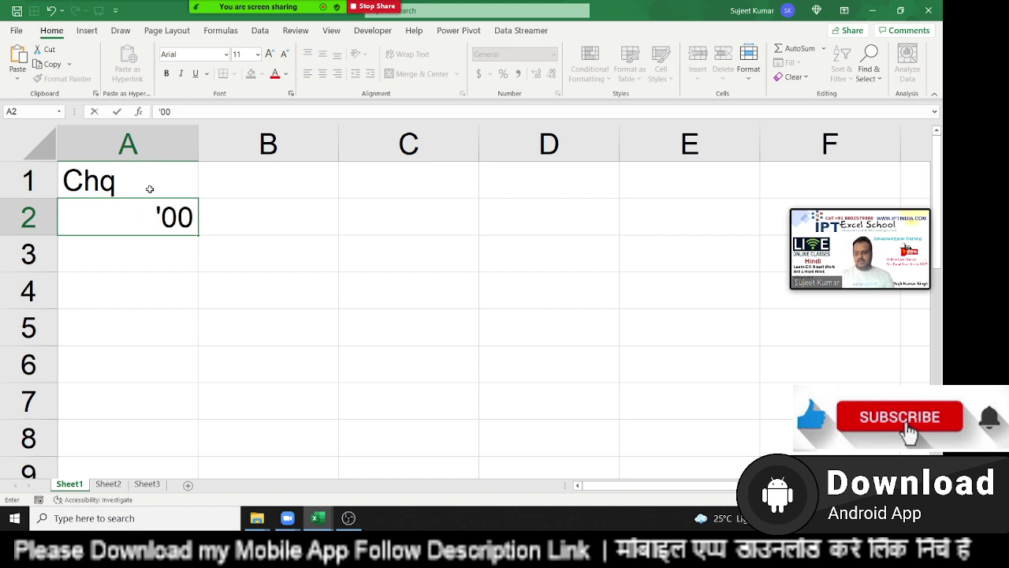
{"action": "type", "text": "6526"}
{"action": "key", "text": "Return"}
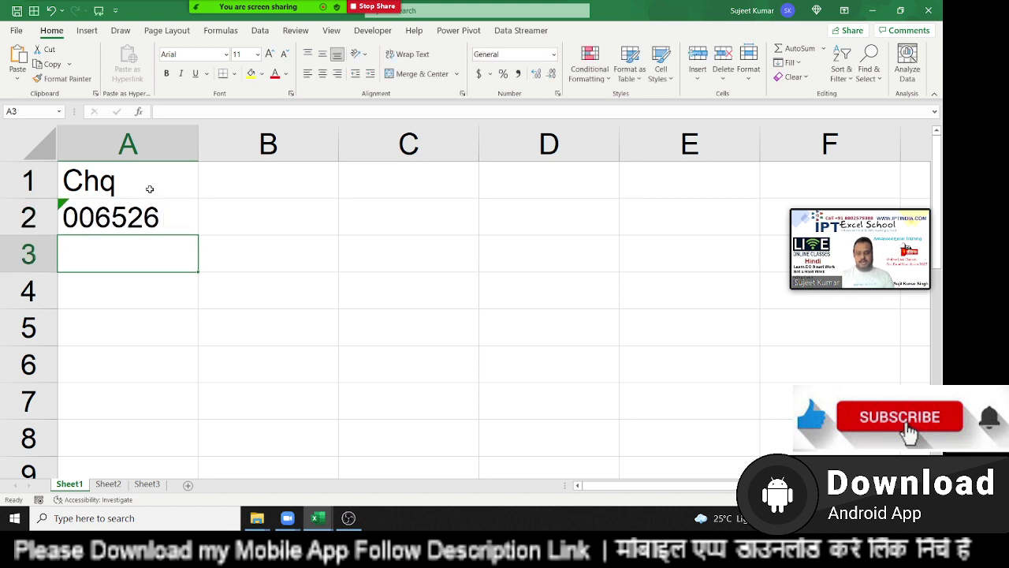
Step: Compare 002356 entered plainly versus as '002356 in A2, then clear A2
{"action": "key", "text": "Up"}
{"action": "type", "text": "6523"}
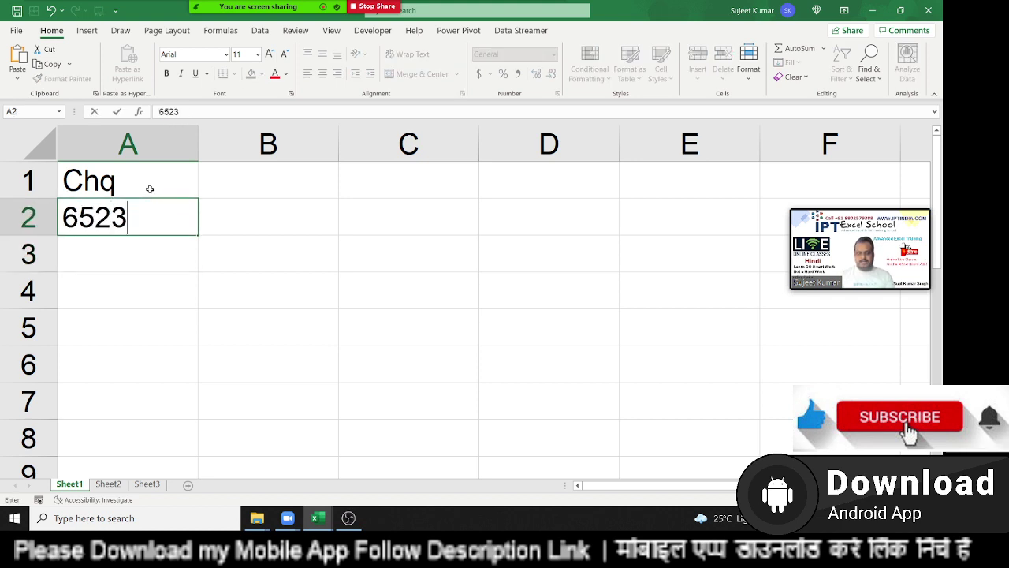
{"action": "key", "text": "Escape"}
{"action": "type", "text": "002"}
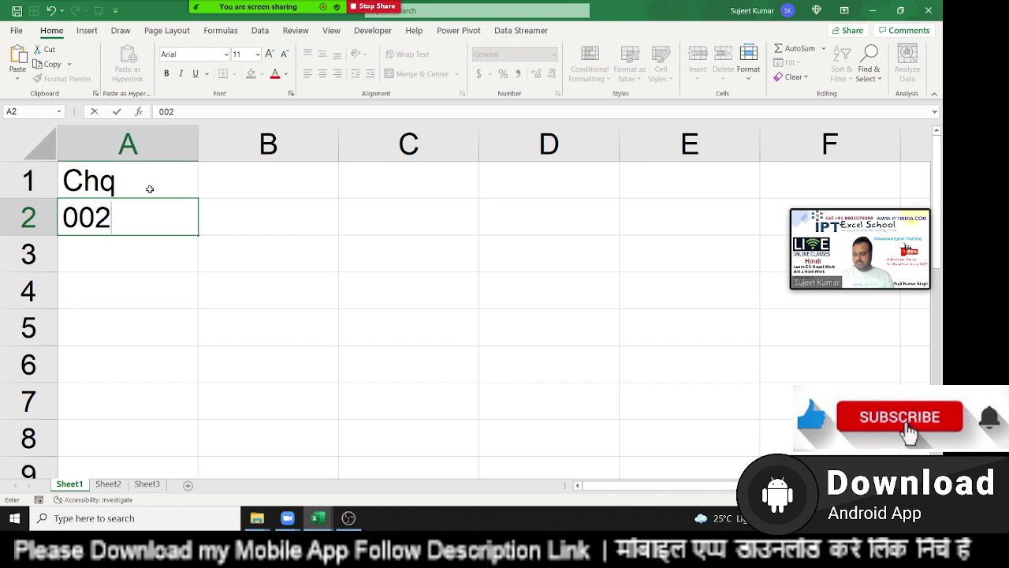
{"action": "type", "text": "356"}
{"action": "key", "text": "Return"}
{"action": "key", "text": "Up"}
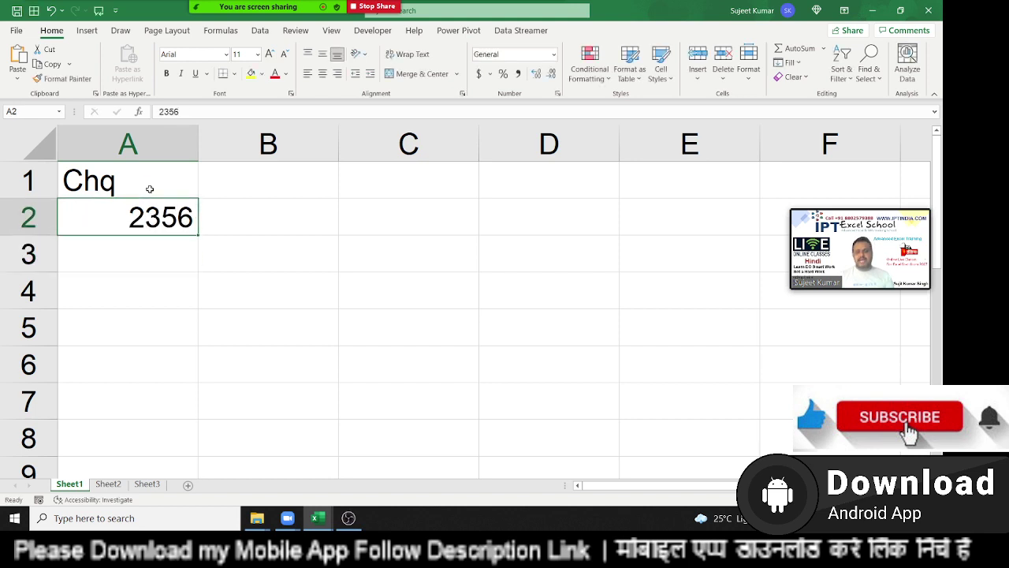
{"action": "type", "text": "'"}
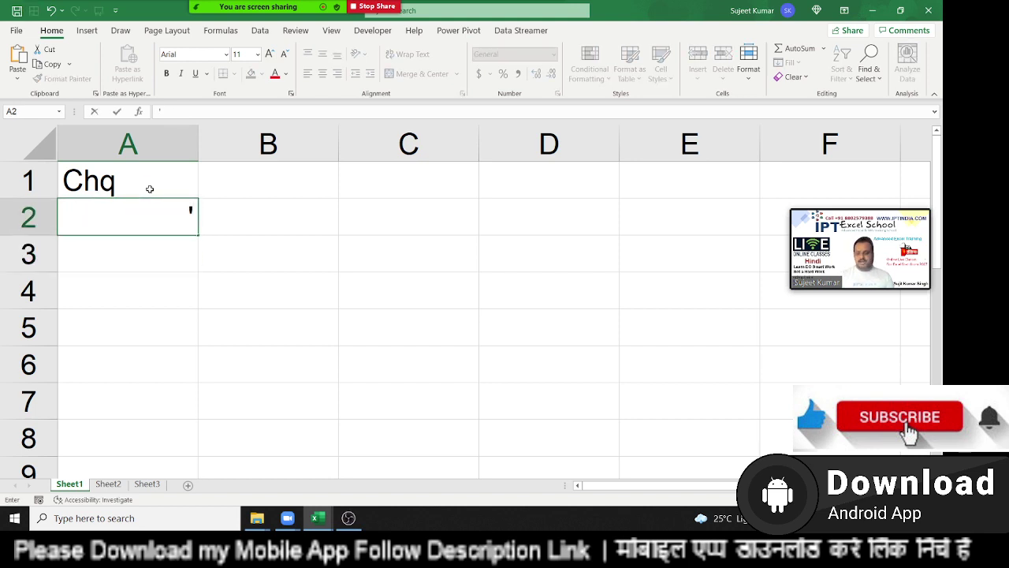
{"action": "type", "text": "002356"}
{"action": "key", "text": "Return"}
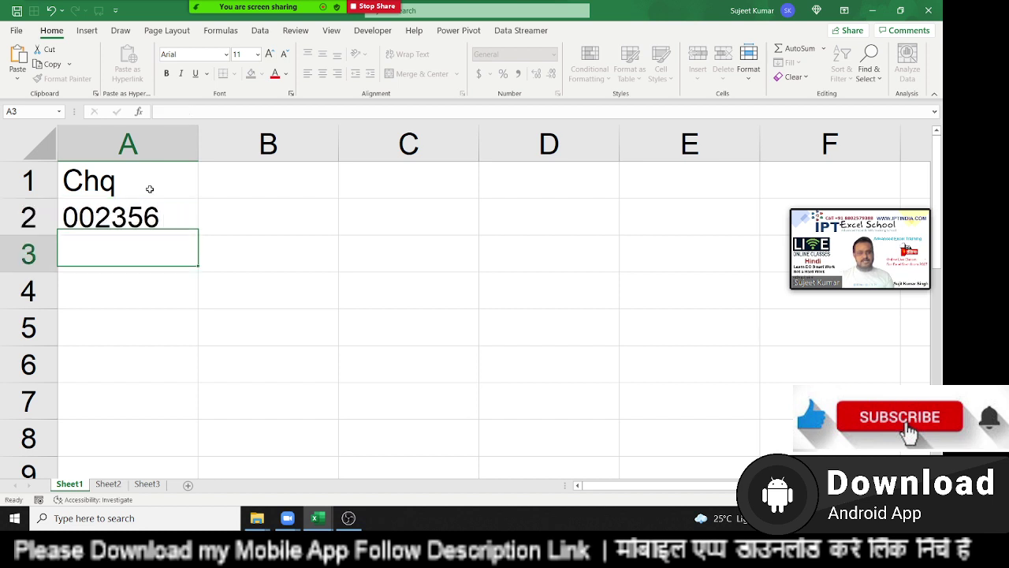
{"action": "key", "text": "Up"}
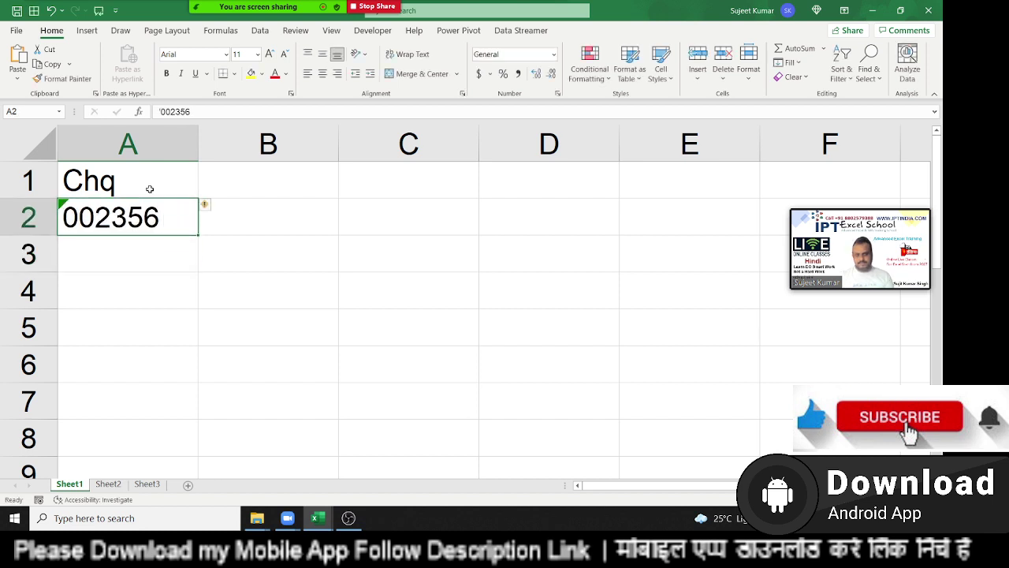
{"action": "key", "text": "Delete"}
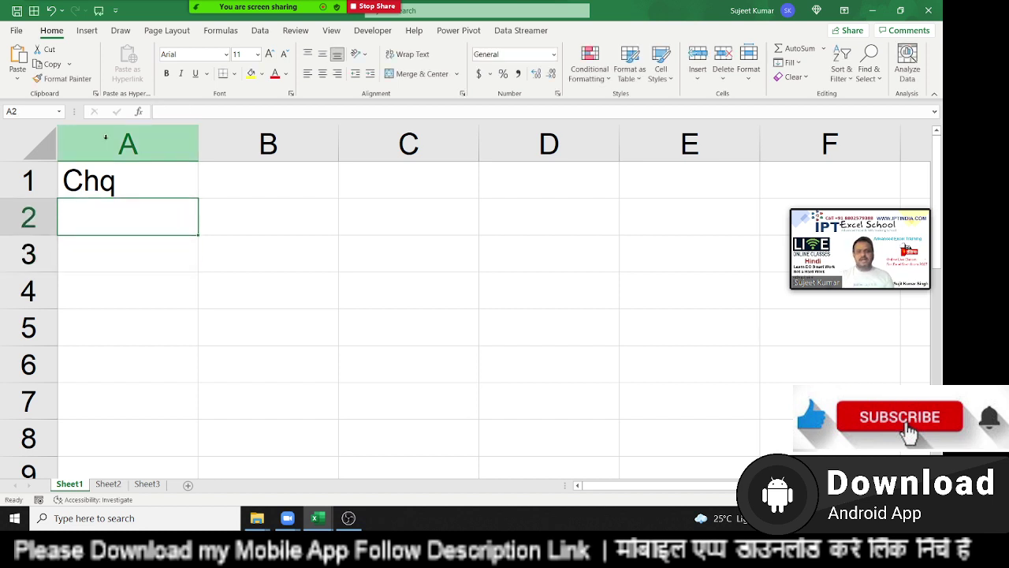
Step: Apply the Text number format to all of column A
{"action": "left_click", "coordinate": [106, 138]}
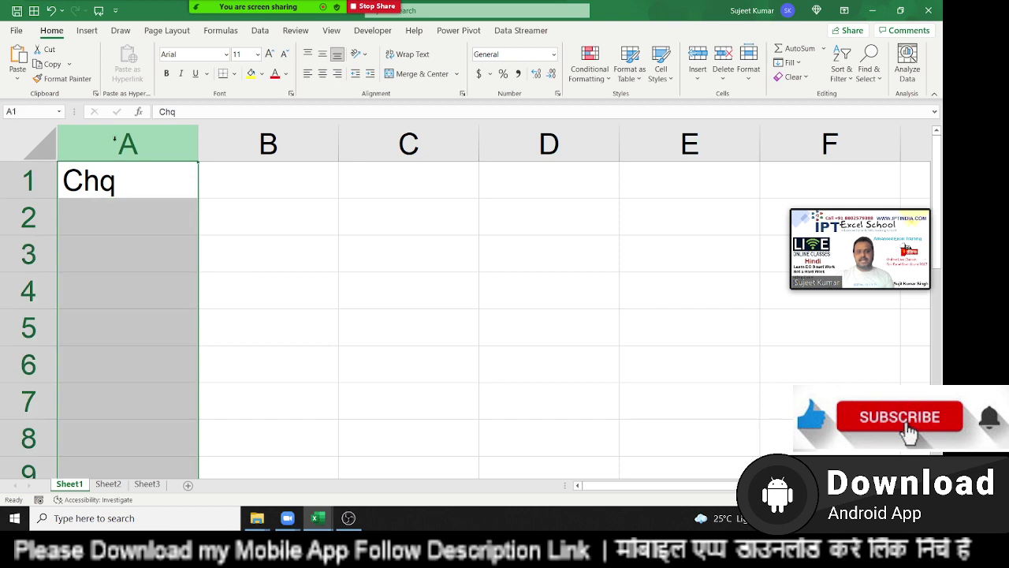
{"action": "left_click", "coordinate": [556, 93]}
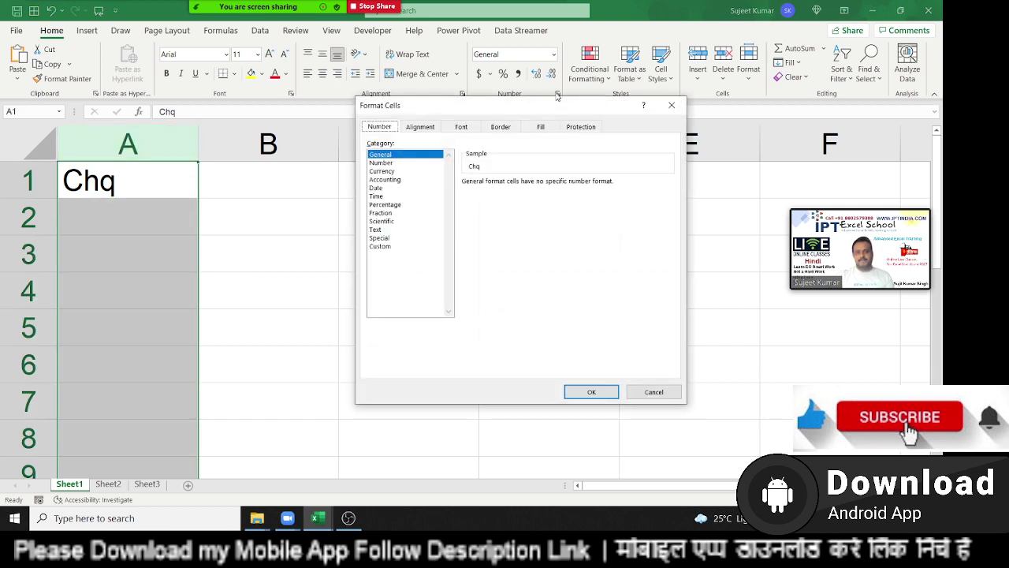
{"action": "left_click", "coordinate": [386, 232]}
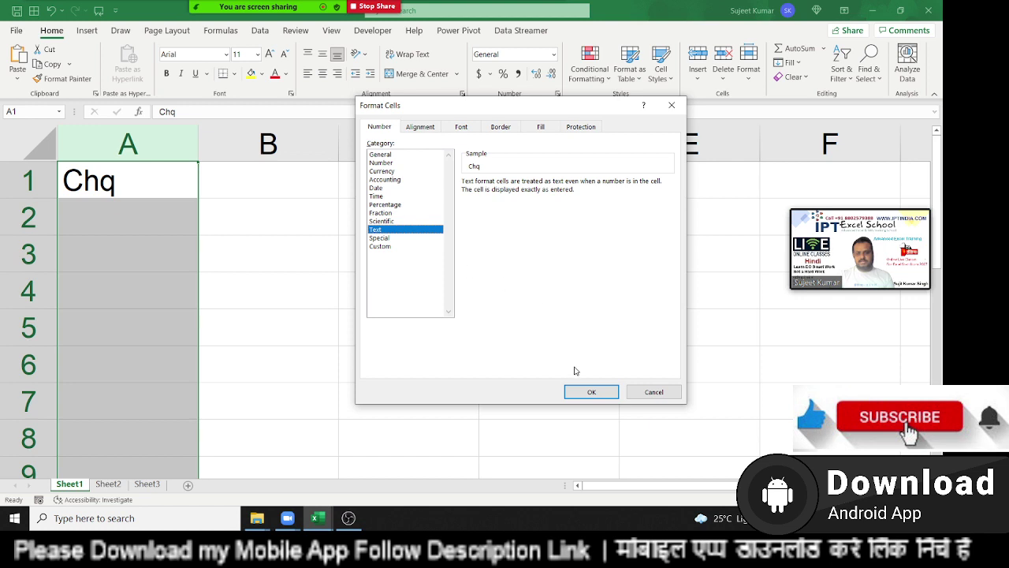
{"action": "left_click", "coordinate": [592, 392]}
Step: Enter cheque numbers 0012963 in A2 and 001356 in A3
{"action": "left_click", "coordinate": [101, 212]}
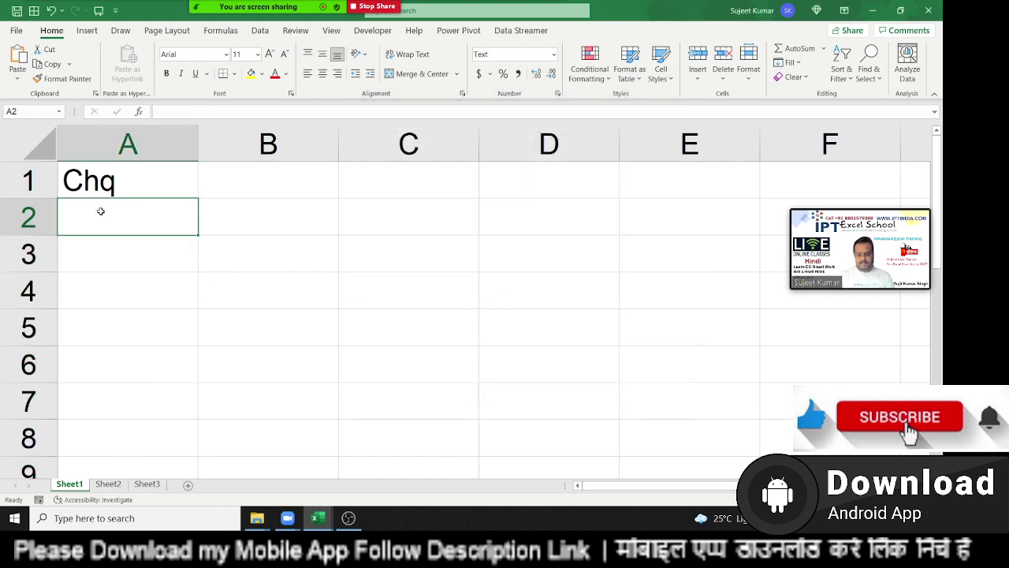
{"action": "type", "text": "'0012"}
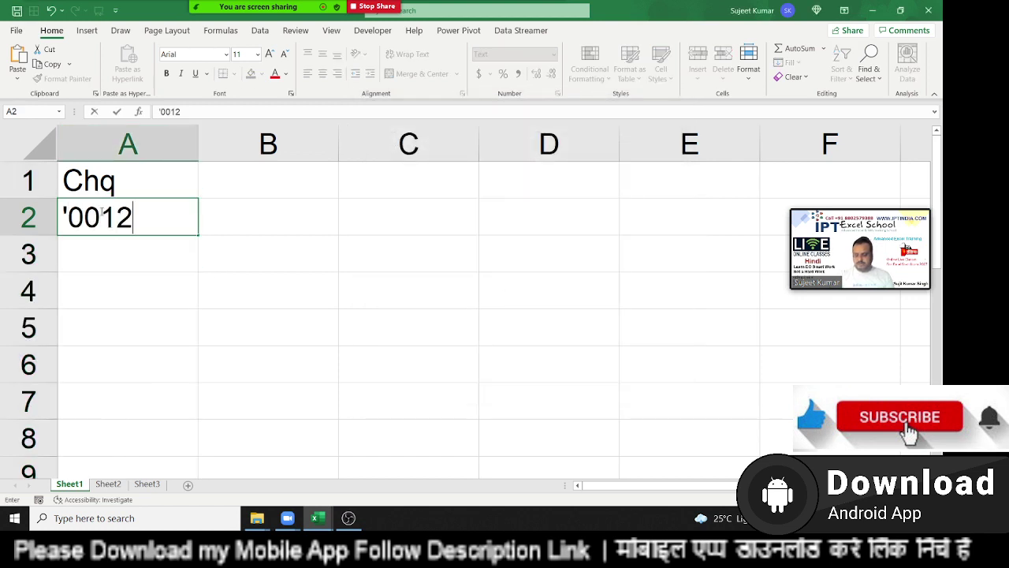
{"action": "type", "text": "963"}
{"action": "key", "text": "Return"}
{"action": "left_click", "coordinate": [101, 212]}
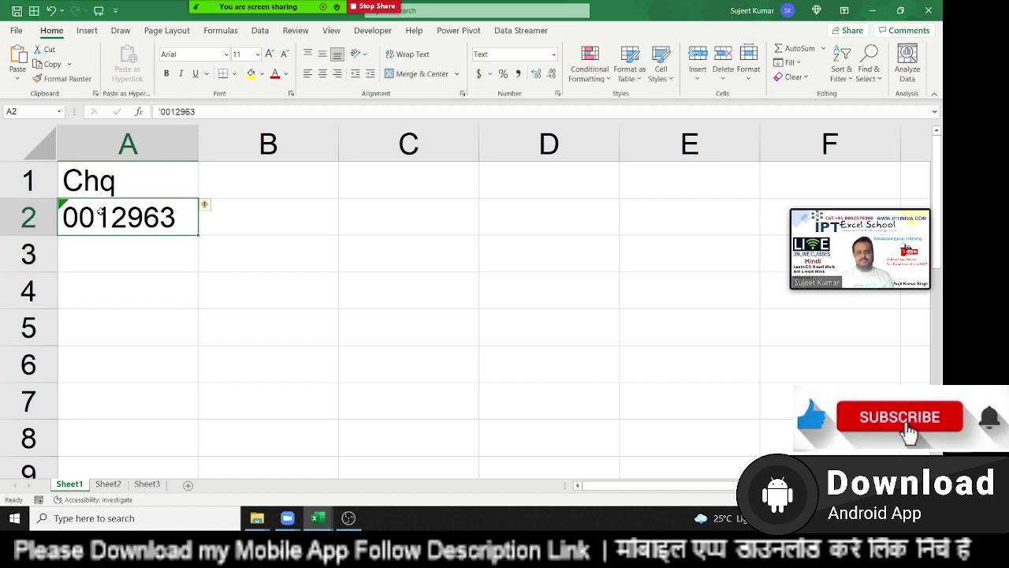
{"action": "key", "text": "Down"}
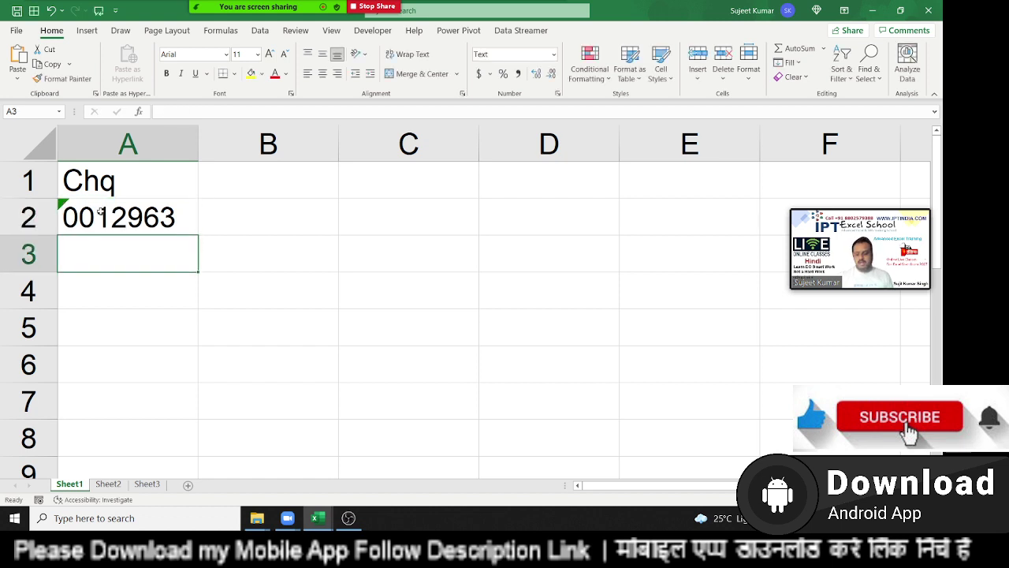
{"action": "type", "text": "134"}
{"action": "key", "text": "BackSpace"}
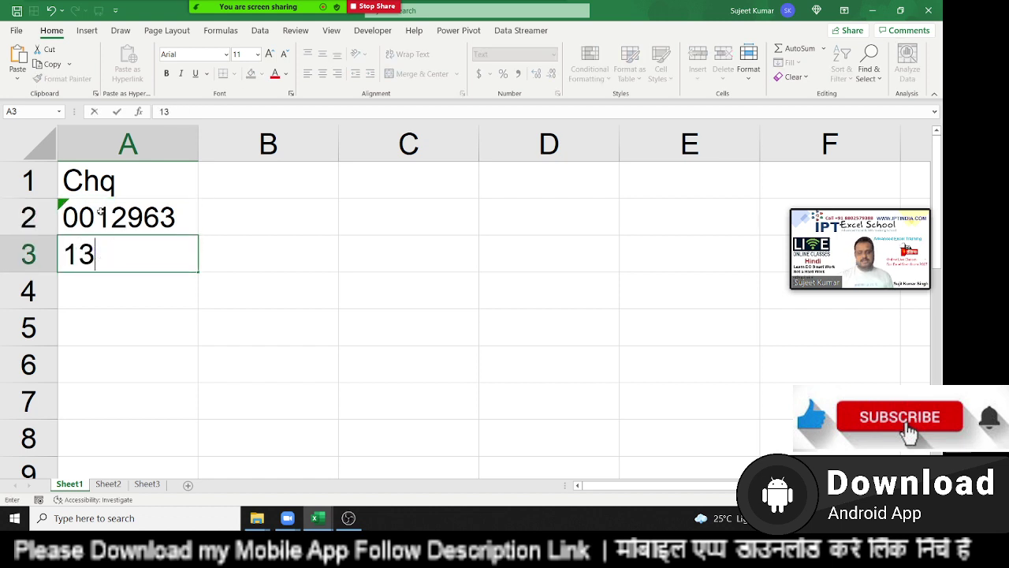
{"action": "key", "text": "BackSpace"}
{"action": "key", "text": "BackSpace"}
{"action": "type", "text": "001356"}
{"action": "key", "text": "Return"}
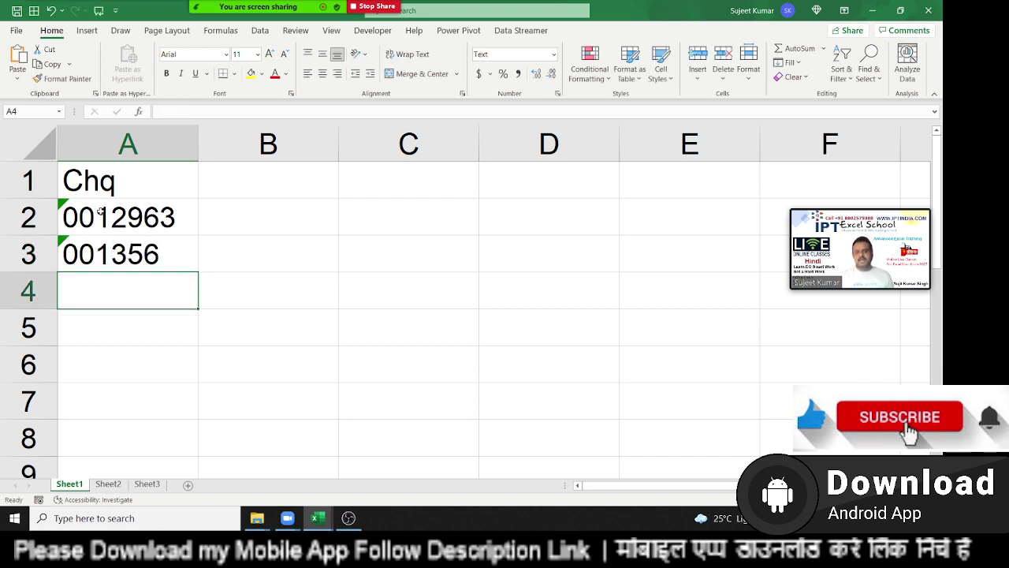
{"action": "key", "text": "Up"}
{"action": "key", "text": "Up"}
{"action": "key", "text": "Up"}
{"action": "key", "text": "Right"}
{"action": "key", "text": "Right"}
Step: Enter 1236, 6321, 852 and 123 in C2:C5, then select that range
{"action": "key", "text": "Down"}
{"action": "key", "text": "Left"}
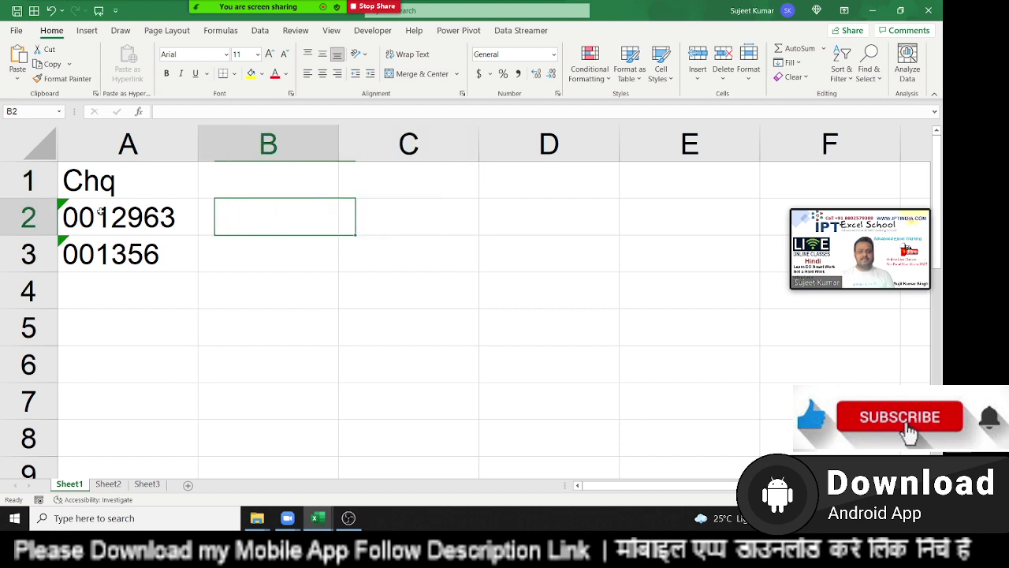
{"action": "key", "text": "Right"}
{"action": "type", "text": "12"}
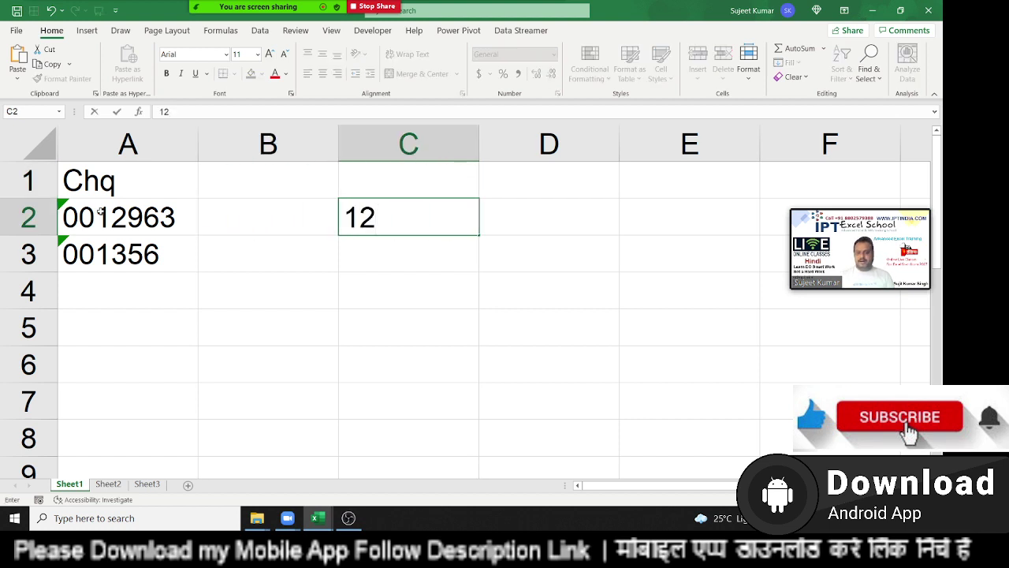
{"action": "type", "text": "36"}
{"action": "key", "text": "Return"}
{"action": "type", "text": "6321"}
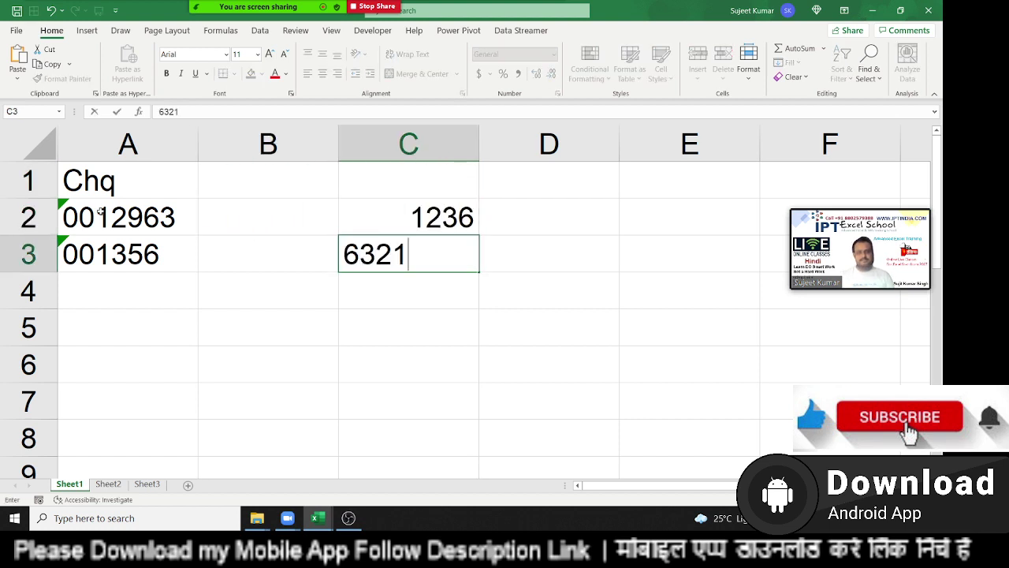
{"action": "key", "text": "Return"}
{"action": "type", "text": "852"}
{"action": "key", "text": "Return"}
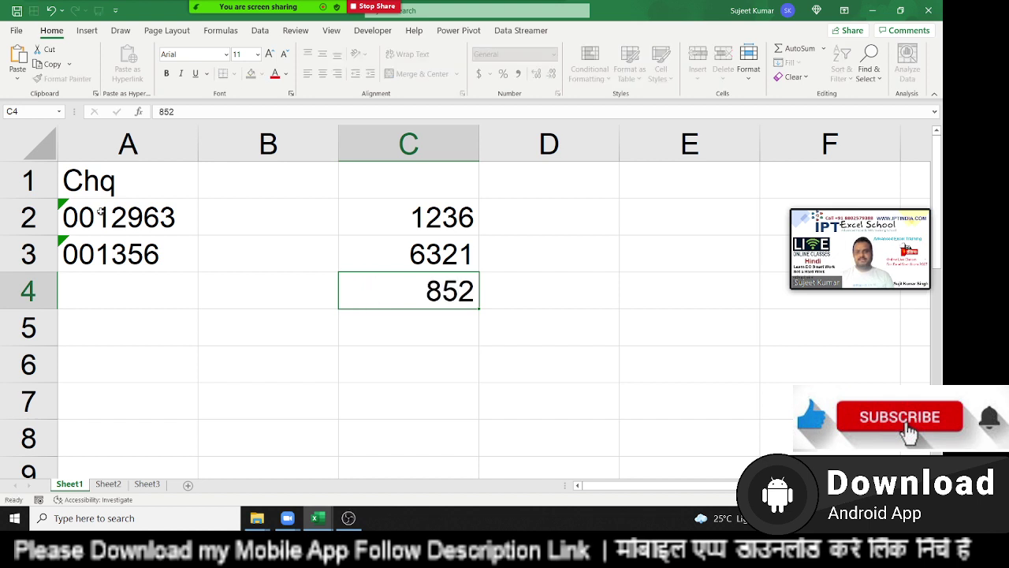
{"action": "type", "text": "123"}
{"action": "key", "text": "Return"}
{"action": "key", "text": "Up"}
{"action": "key", "text": "Up"}
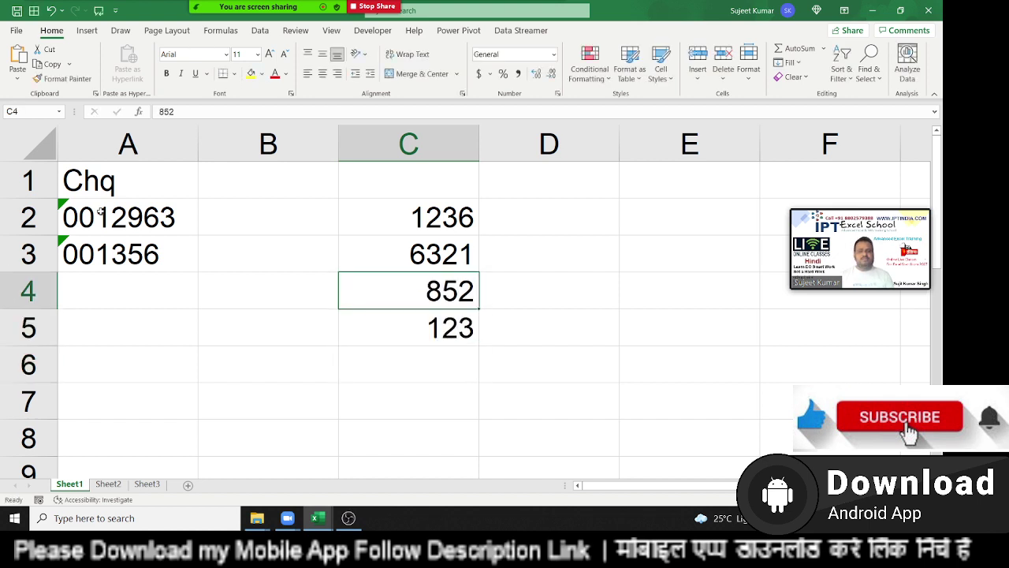
{"action": "key", "text": "Down"}
{"action": "key", "text": "shift+Up"}
{"action": "key", "text": "shift+Up"}
{"action": "key", "text": "shift+Up"}
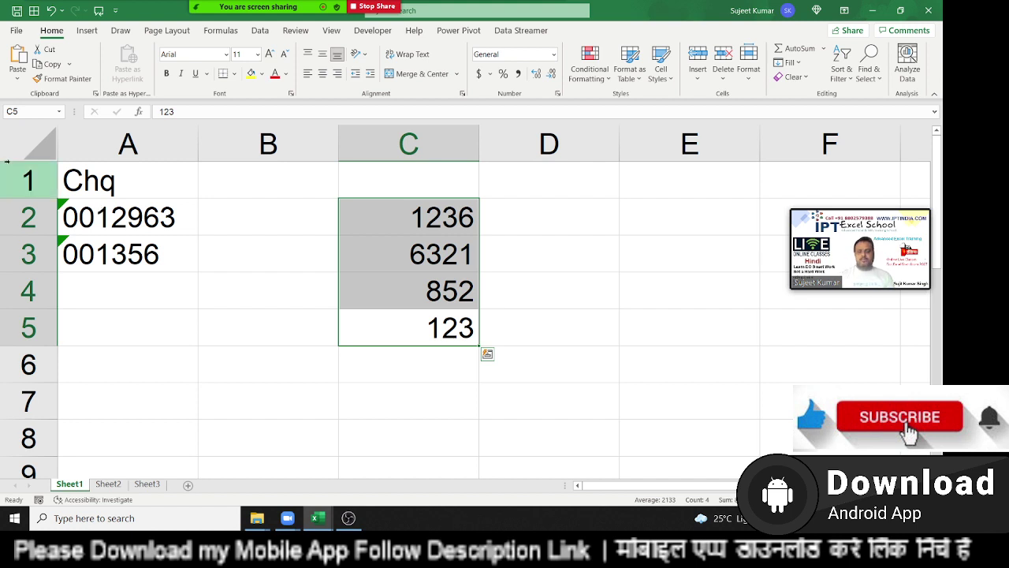
Step: Give C2:C5 the custom format 000000 so they show 001236, 006321, 000852, 000123
{"action": "left_click", "coordinate": [558, 94]}
{"action": "left_click", "coordinate": [396, 230]}
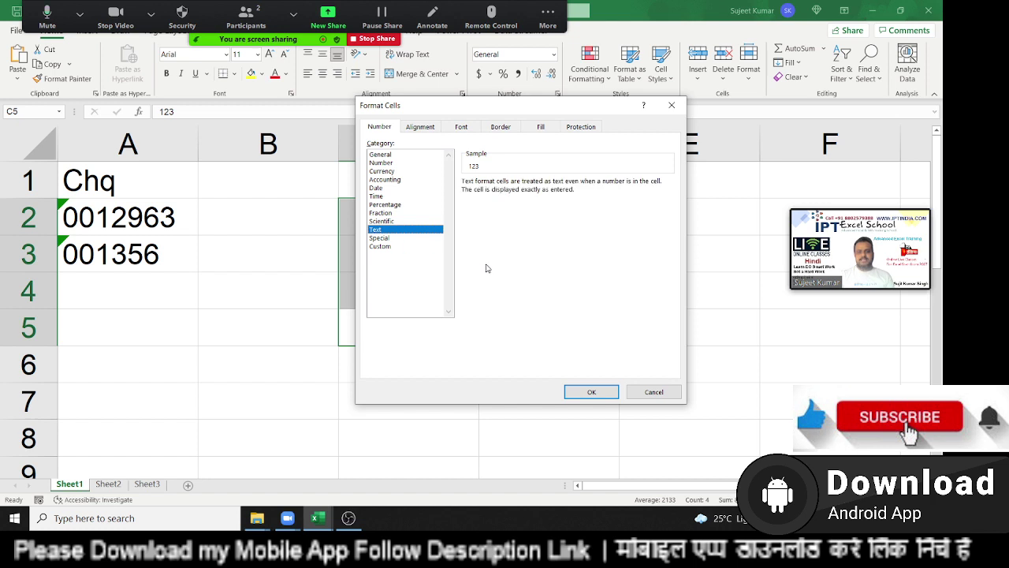
{"action": "left_click", "coordinate": [391, 246]}
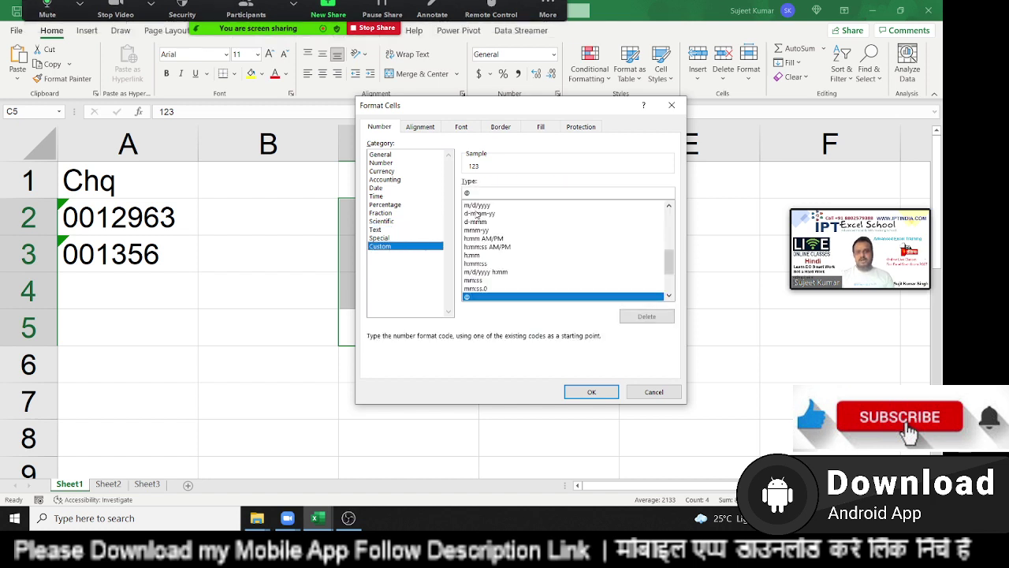
{"action": "type", "text": "000000"}
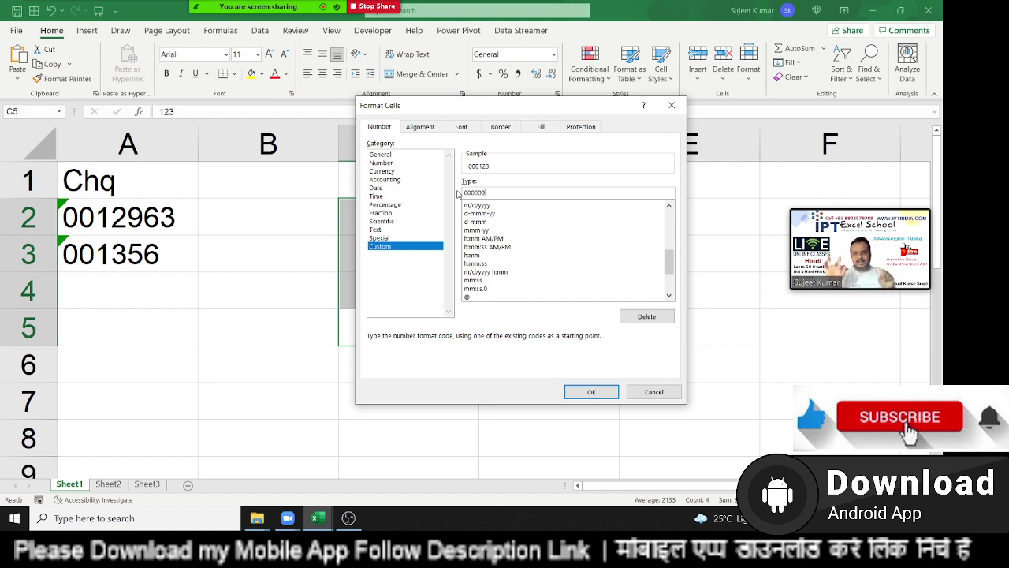
{"action": "key", "text": "Return"}
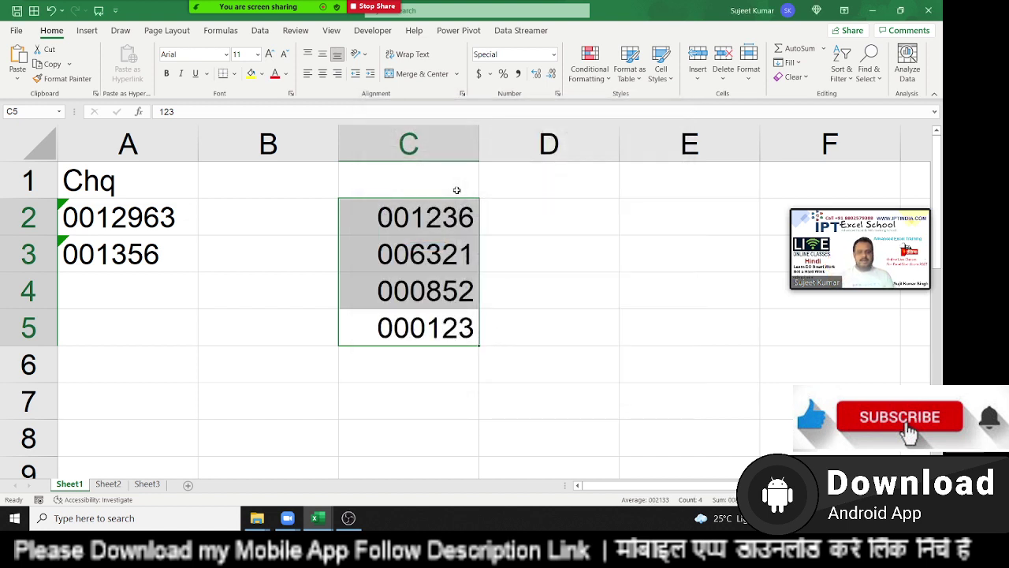
{"action": "left_click", "coordinate": [432, 321]}
{"action": "left_click", "coordinate": [609, 328]}
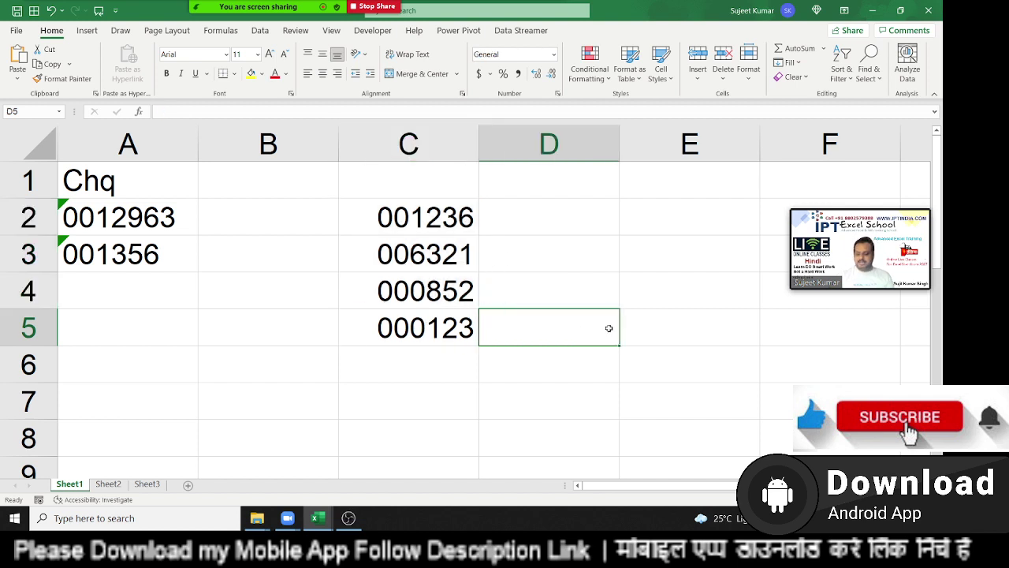
Step: Enter '000123 as text in D5 and compare it with the padded number in C5
{"action": "type", "text": "'"}
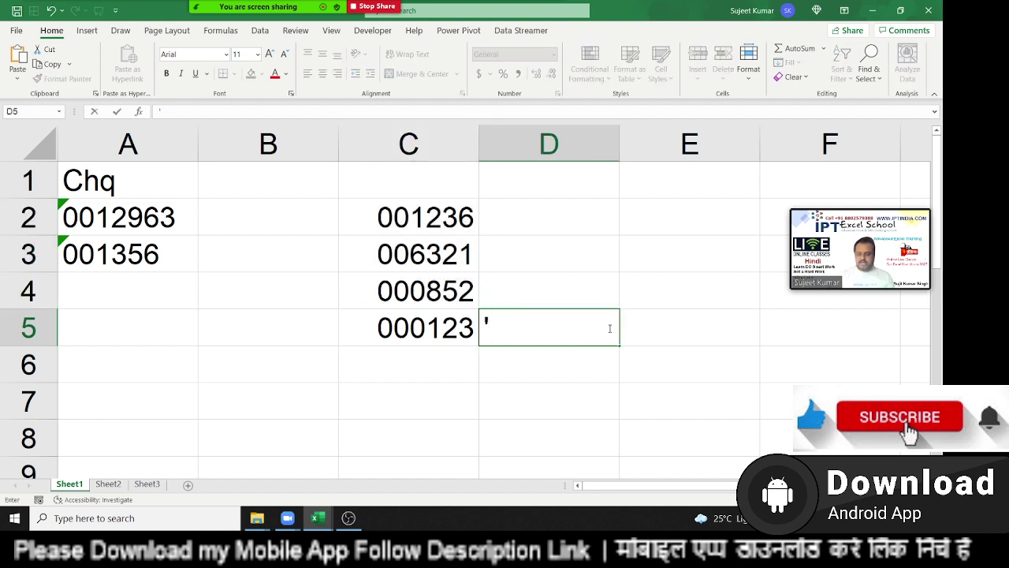
{"action": "type", "text": "000"}
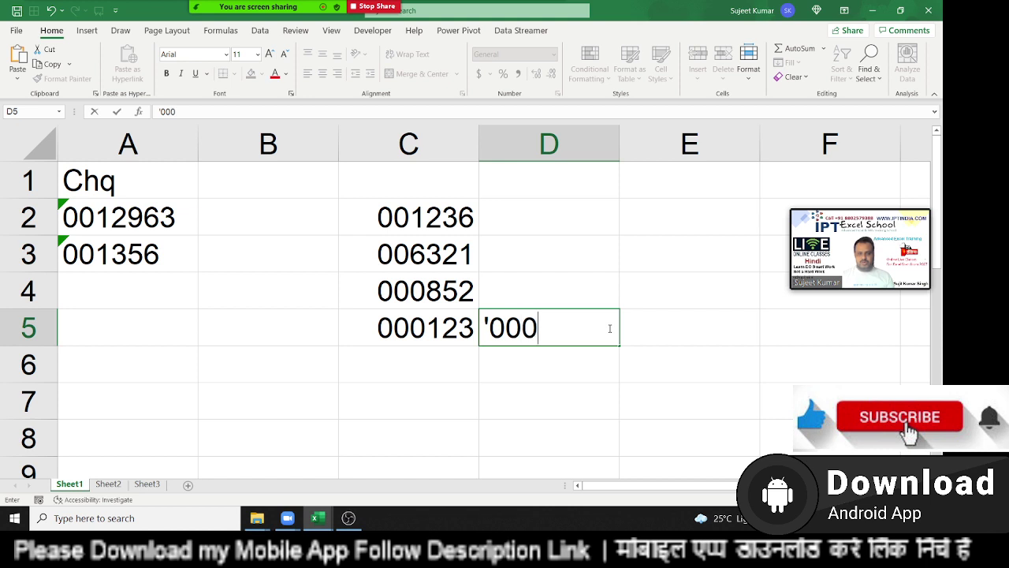
{"action": "type", "text": "123"}
{"action": "key", "text": "Return"}
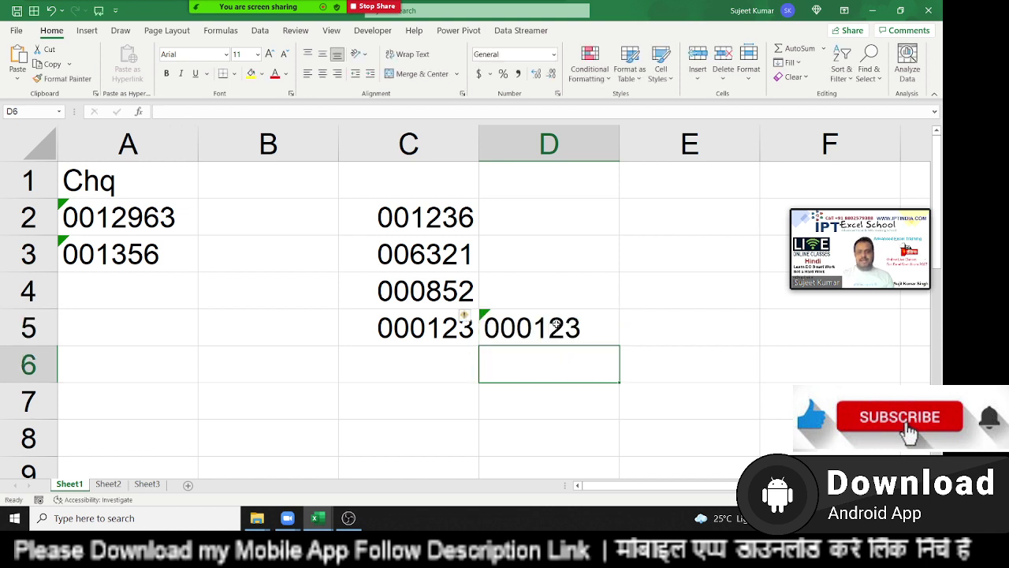
{"action": "key", "text": "Up"}
{"action": "left_click", "coordinate": [457, 318]}
Step: Choose Ignore Error for D5's number-stored-as-text warning
{"action": "left_click", "coordinate": [493, 324]}
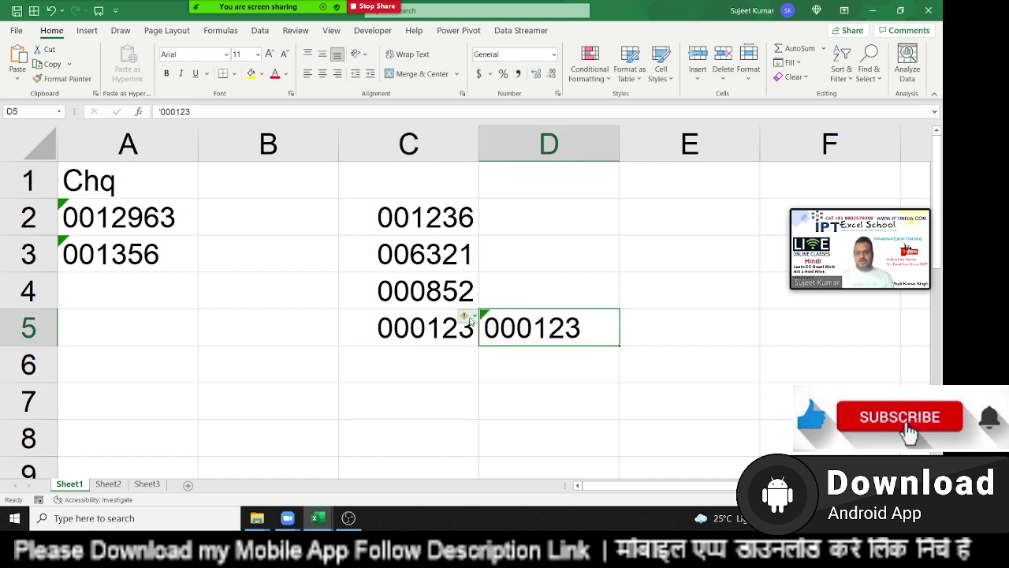
{"action": "left_click", "coordinate": [466, 316]}
{"action": "left_click", "coordinate": [487, 380]}
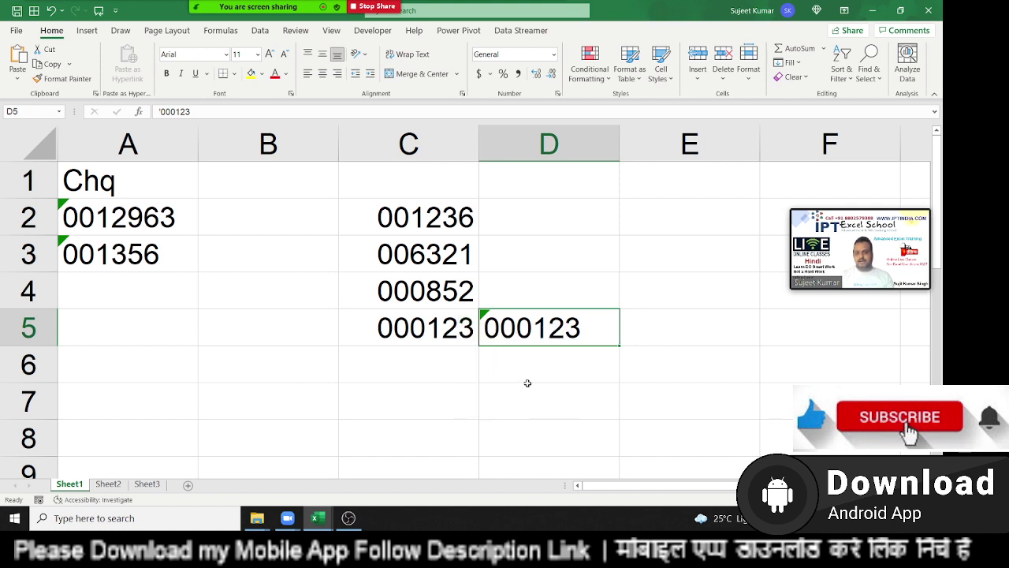
{"action": "left_click", "coordinate": [604, 396]}
{"action": "left_click", "coordinate": [558, 321]}
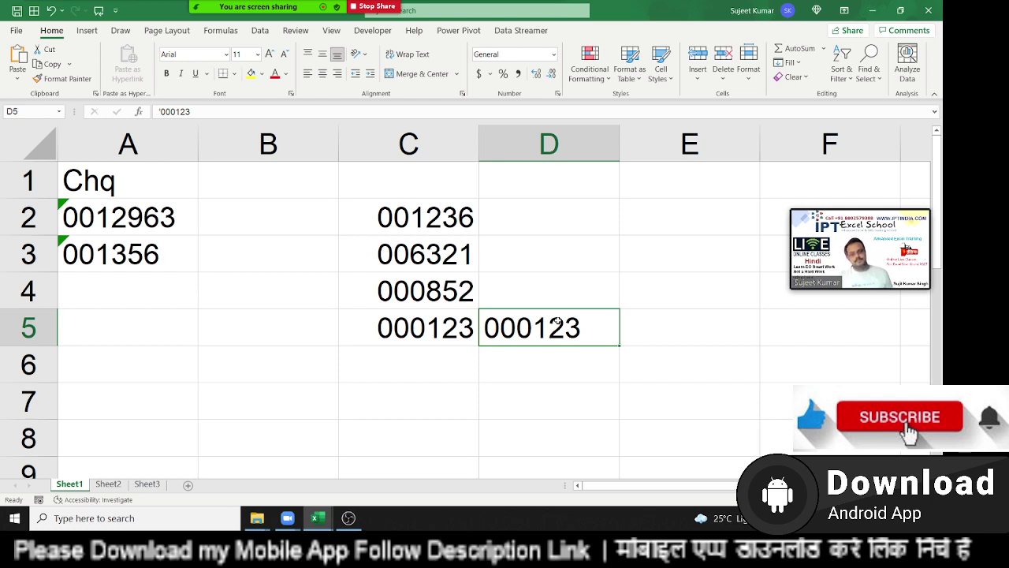
Step: Enter the comparison formula =C5=D5 in D6, which returns FALSE
{"action": "key", "text": "Return"}
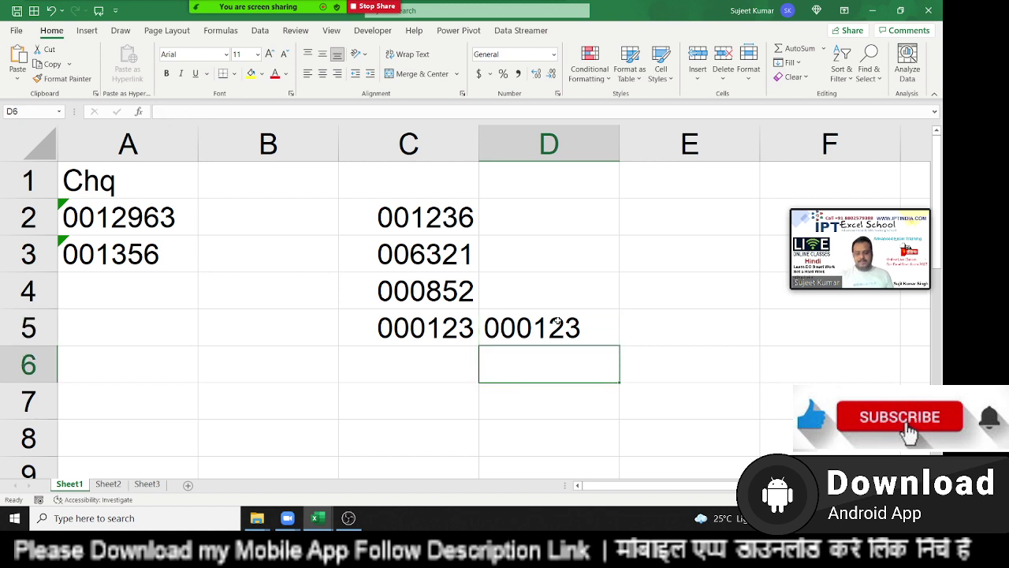
{"action": "type", "text": "="}
{"action": "key", "text": "Up"}
{"action": "key", "text": "Left"}
{"action": "type", "text": "="}
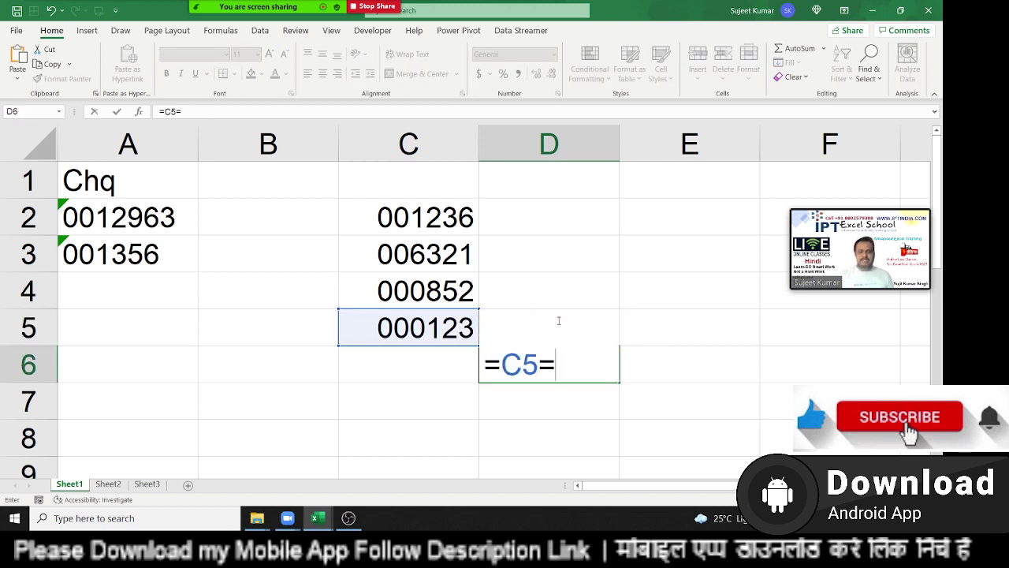
{"action": "key", "text": "Up"}
{"action": "key", "text": "Return"}
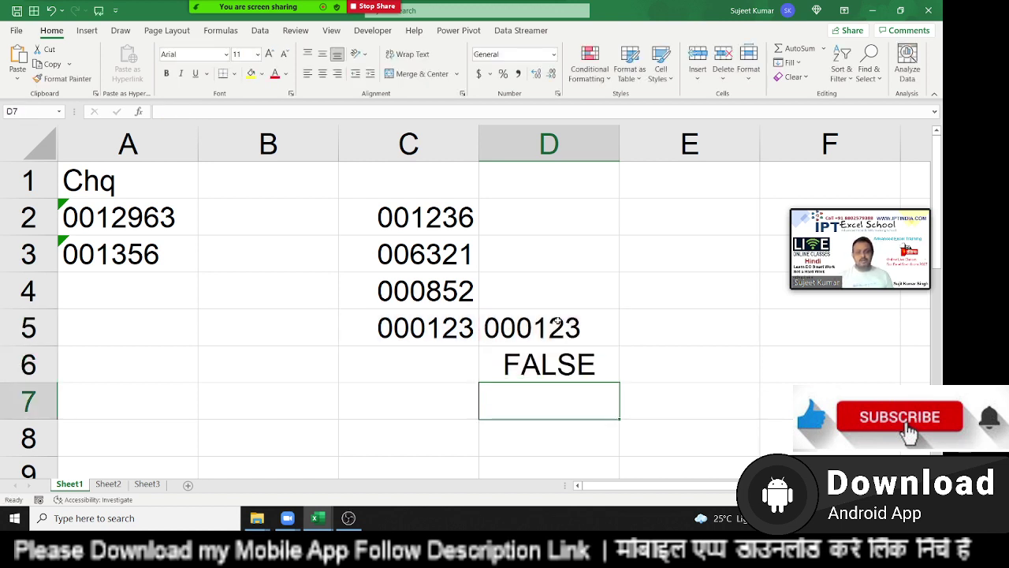
Step: Inspect the stored values of C5 and D5 and the result in D6
{"action": "key", "text": "Up"}
{"action": "key", "text": "Up"}
{"action": "key", "text": "Left"}
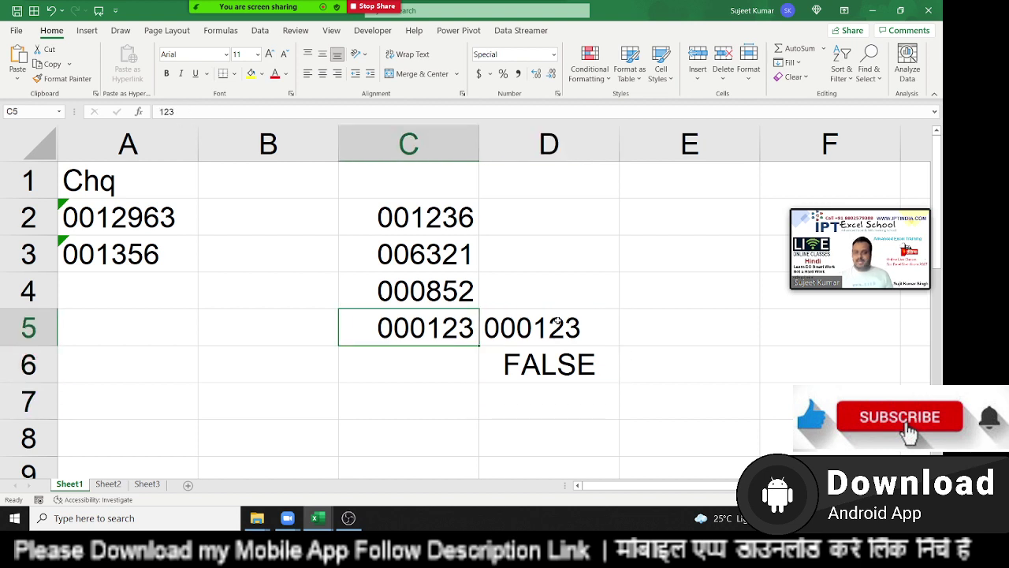
{"action": "key", "text": "Right"}
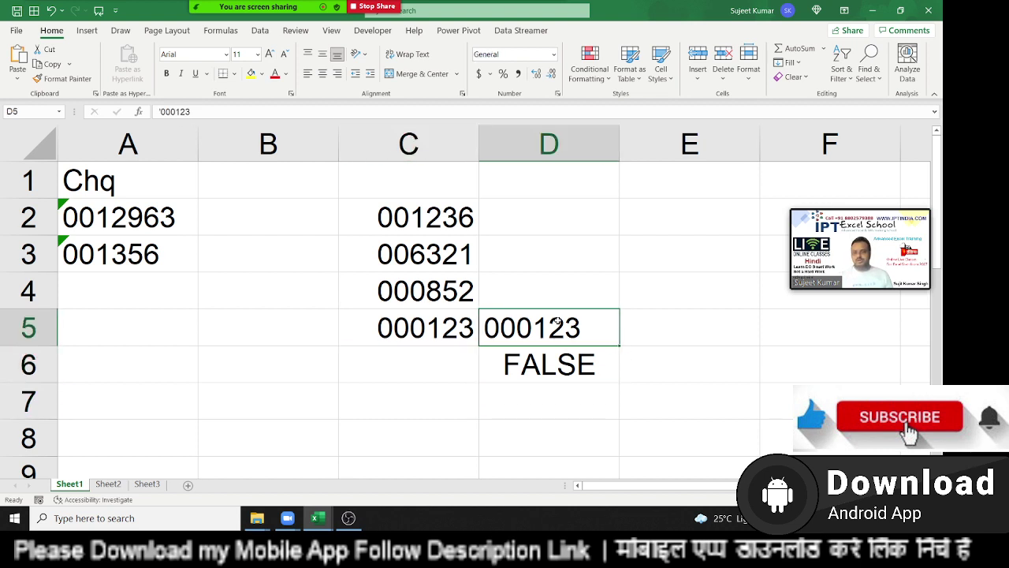
{"action": "key", "text": "Down"}
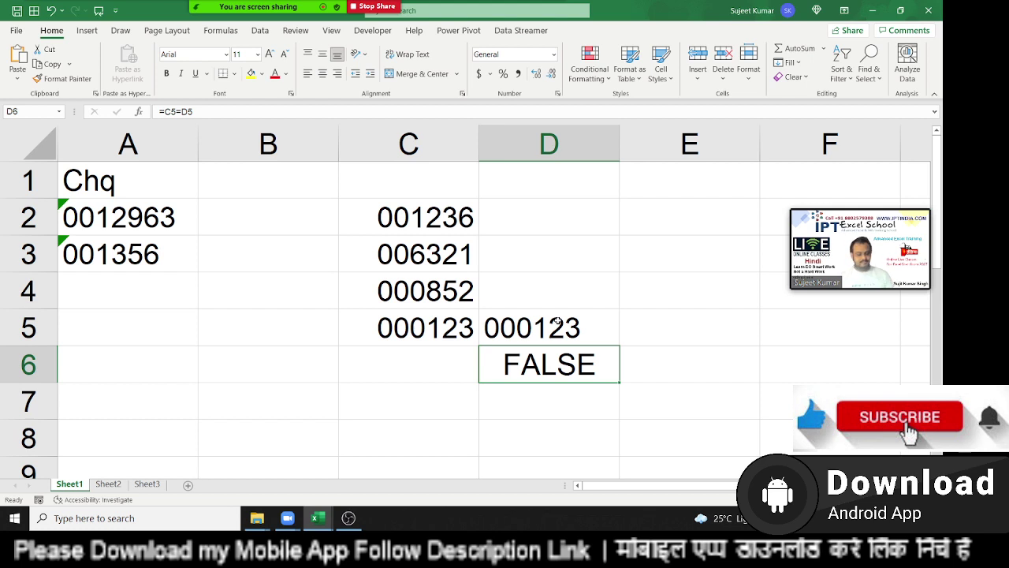
{"action": "key", "text": "Up"}
{"action": "key", "text": "shift+Down"}
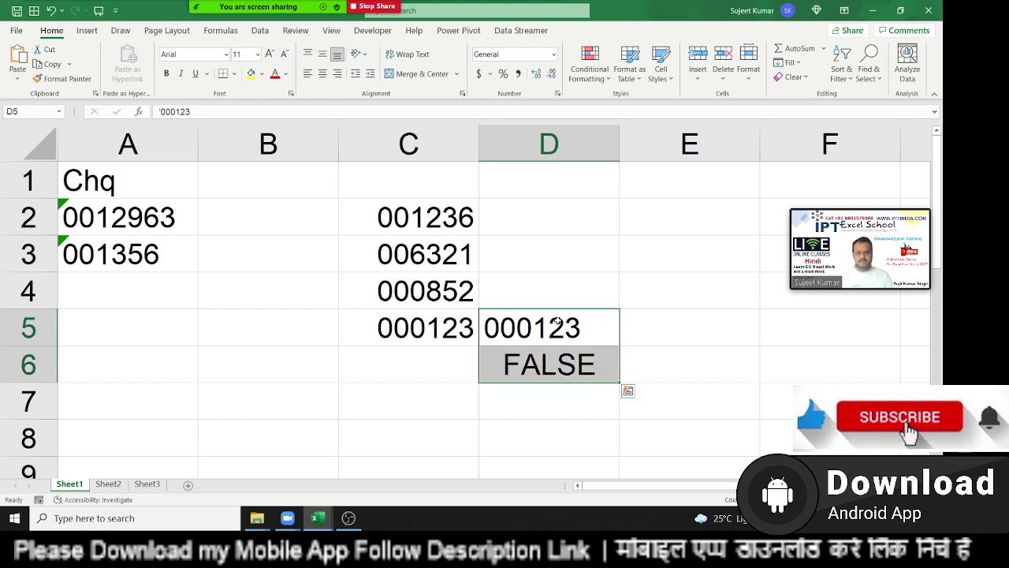
{"action": "key", "text": "Down"}
{"action": "key", "text": "Up"}
Step: Re-enter 123 in C5, which still displays 000123, and move down to C7
{"action": "key", "text": "shift+Down"}
{"action": "key", "text": "Left"}
{"action": "type", "text": "123"}
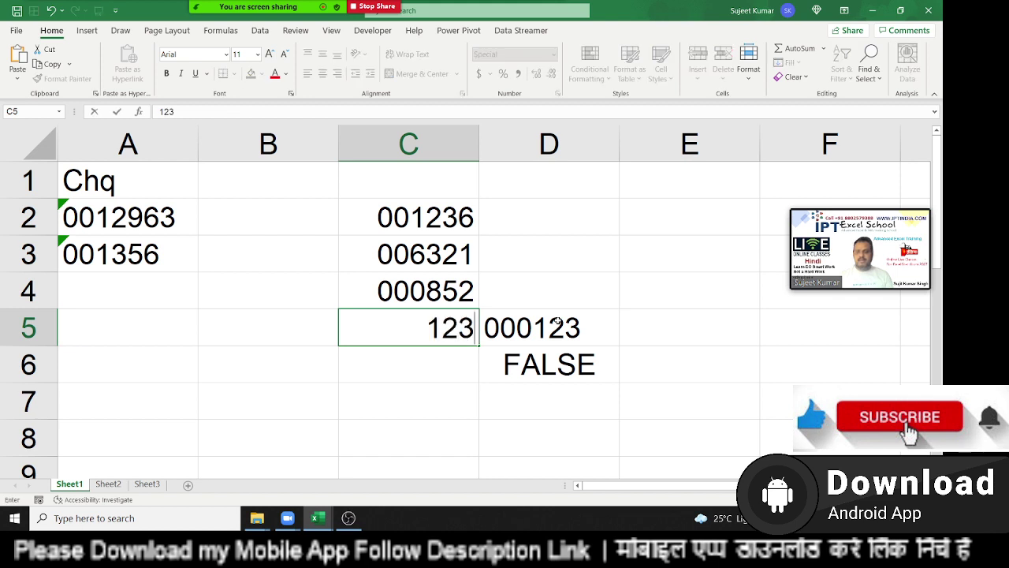
{"action": "key", "text": "Return"}
{"action": "key", "text": "Up"}
{"action": "key", "text": "Down"}
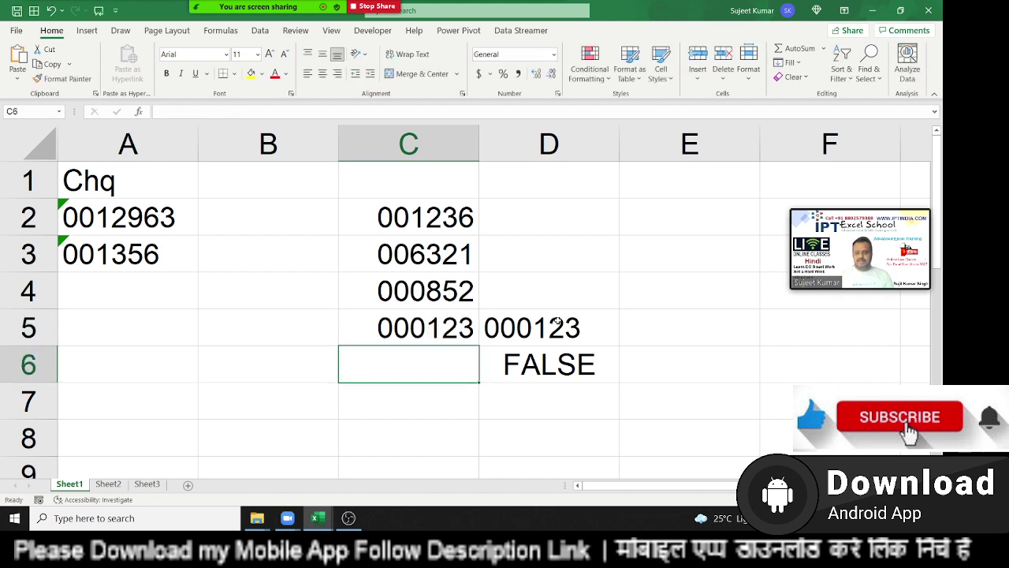
{"action": "key", "text": "Down"}
Step: Enter 123 in C7 and =TEXT(C7,"000000") in D7 to get 000123 as text
{"action": "type", "text": "123"}
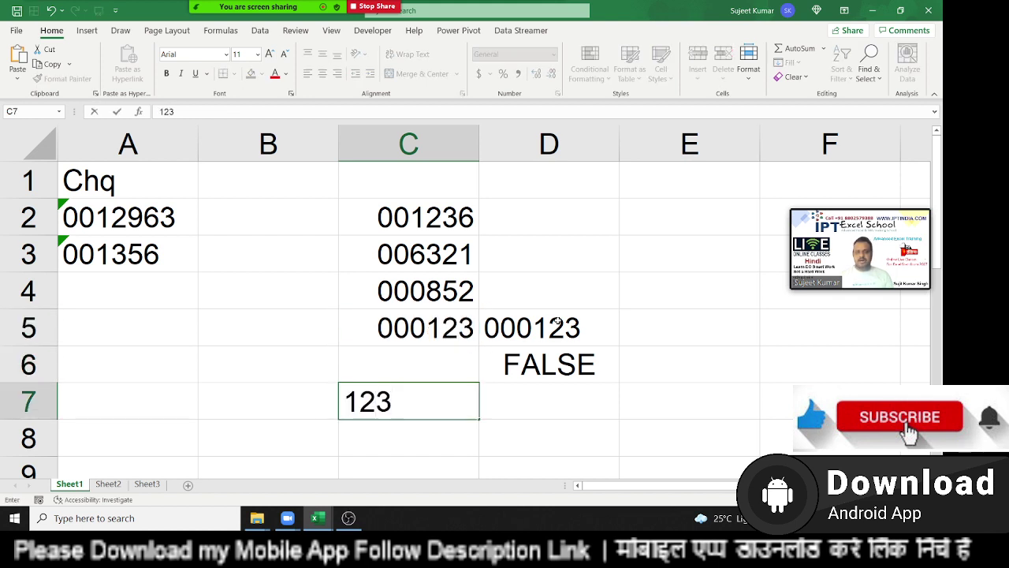
{"action": "key", "text": "Tab"}
{"action": "type", "text": "="}
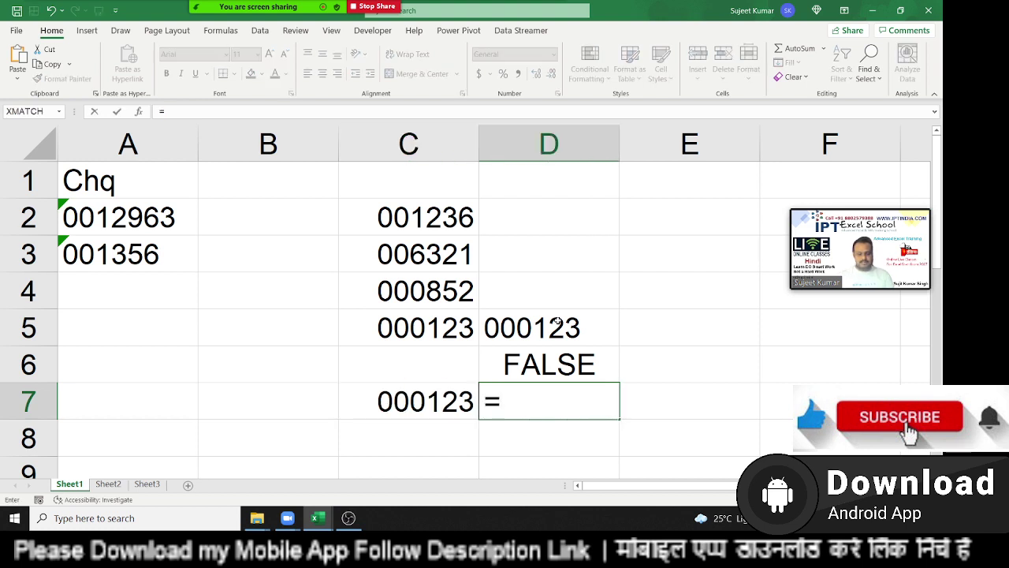
{"action": "type", "text": "te"}
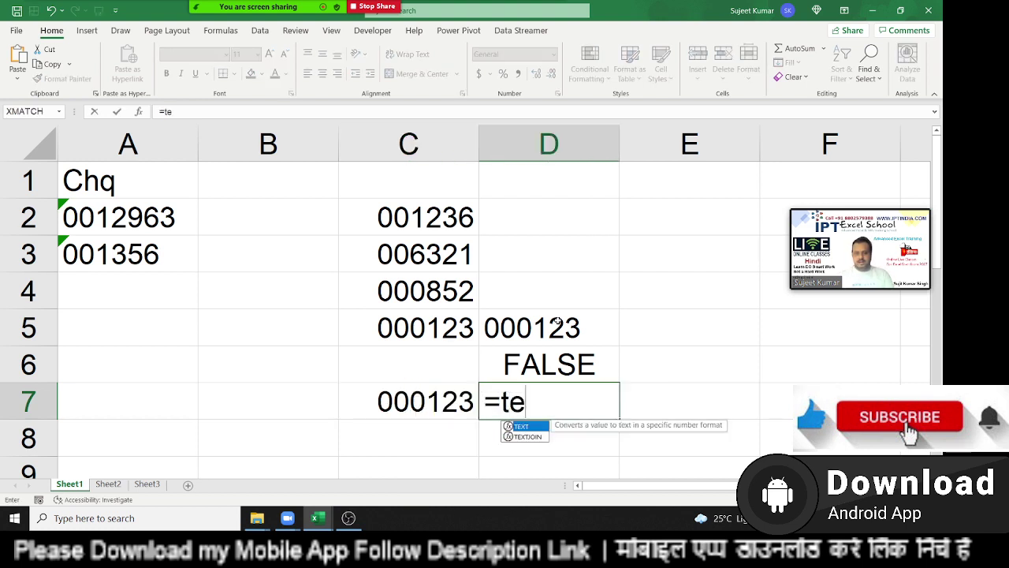
{"action": "key", "text": "Tab"}
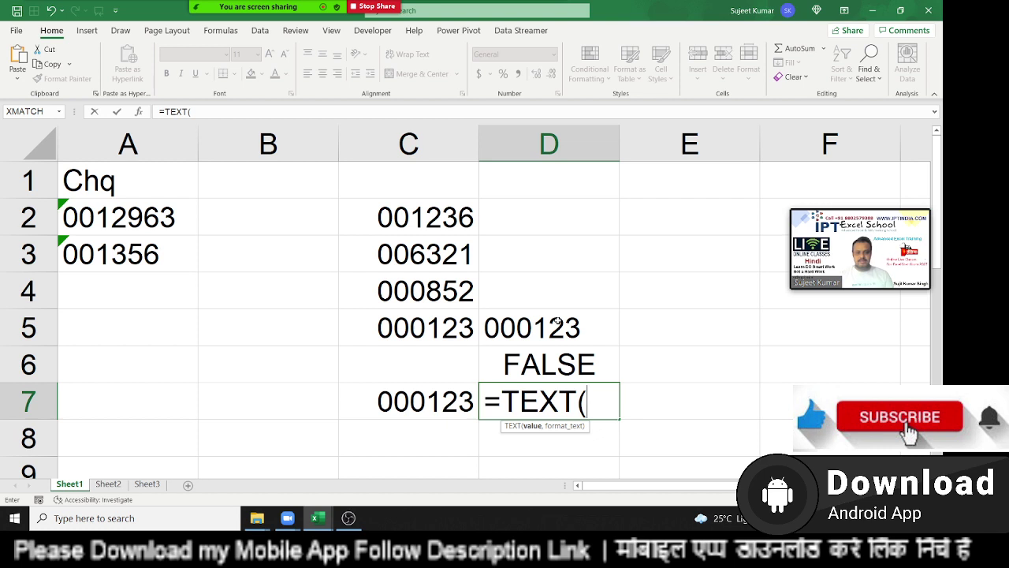
{"action": "key", "text": "Left"}
{"action": "type", "text": ",\""}
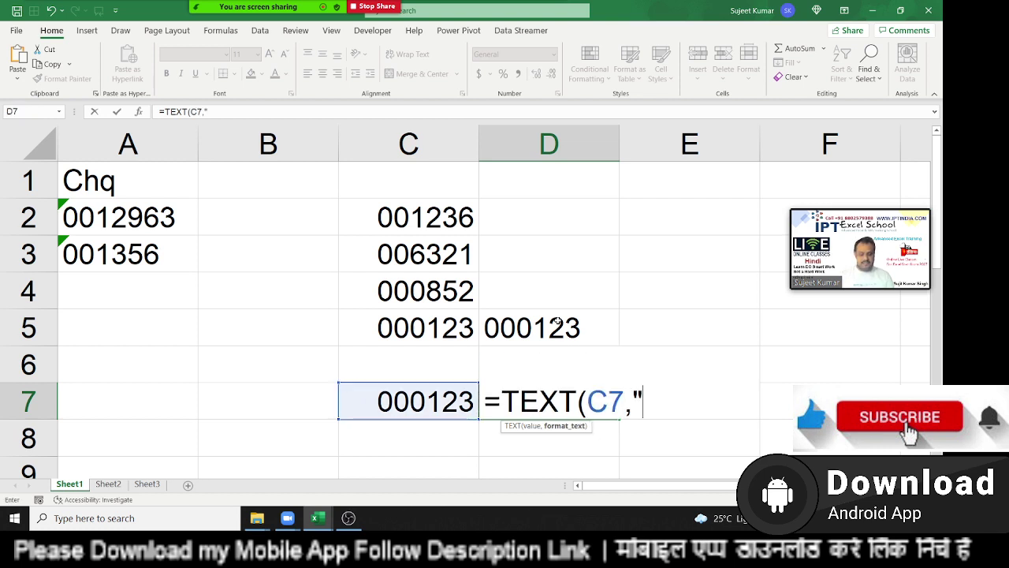
{"action": "type", "text": "00"}
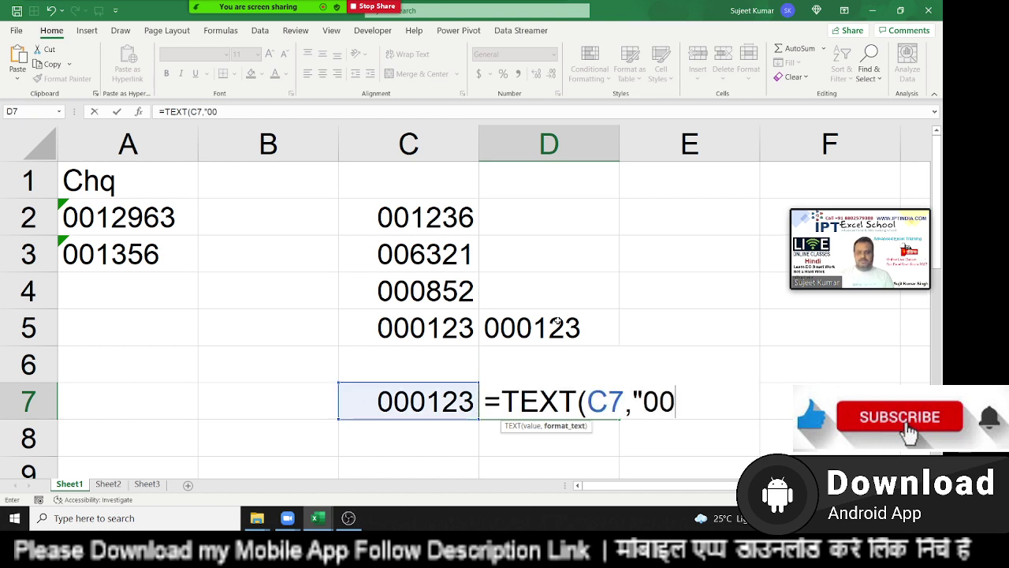
{"action": "type", "text": "0000"}
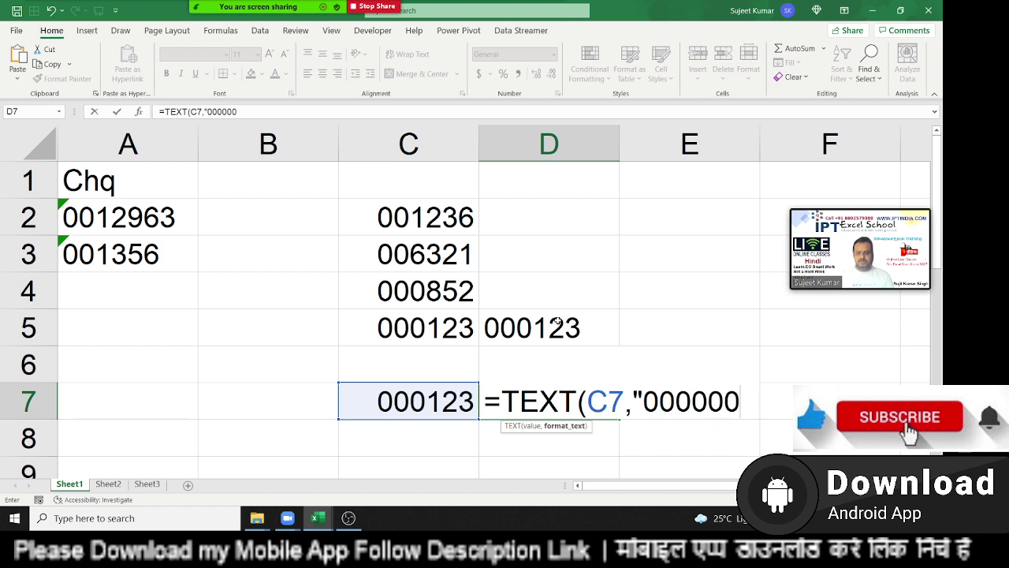
{"action": "type", "text": "\")"}
{"action": "key", "text": "Return"}
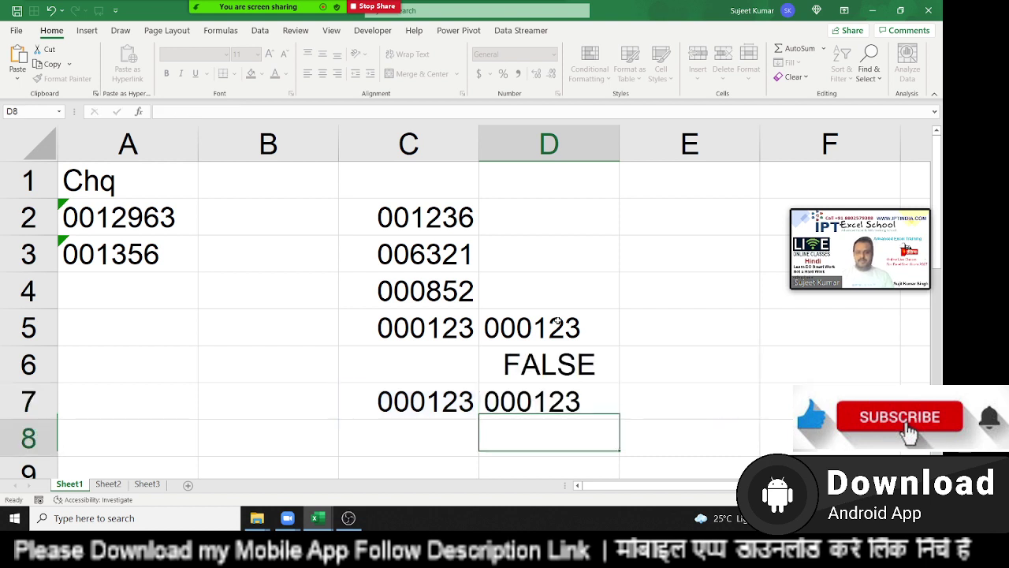
Step: Enter =D5=D7 in D8 so it returns TRUE
{"action": "type", "text": "="}
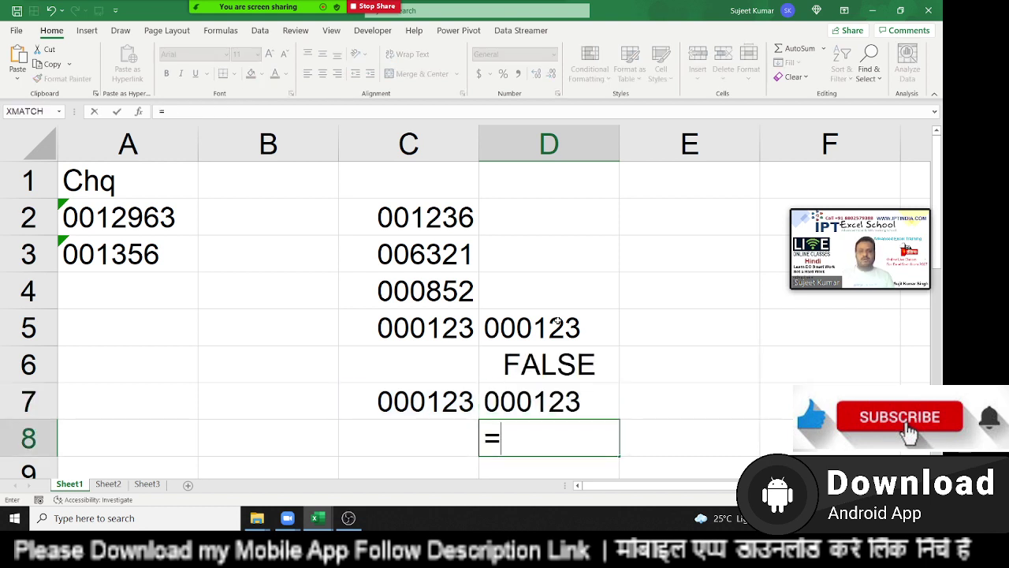
{"action": "left_click", "coordinate": [556, 321]}
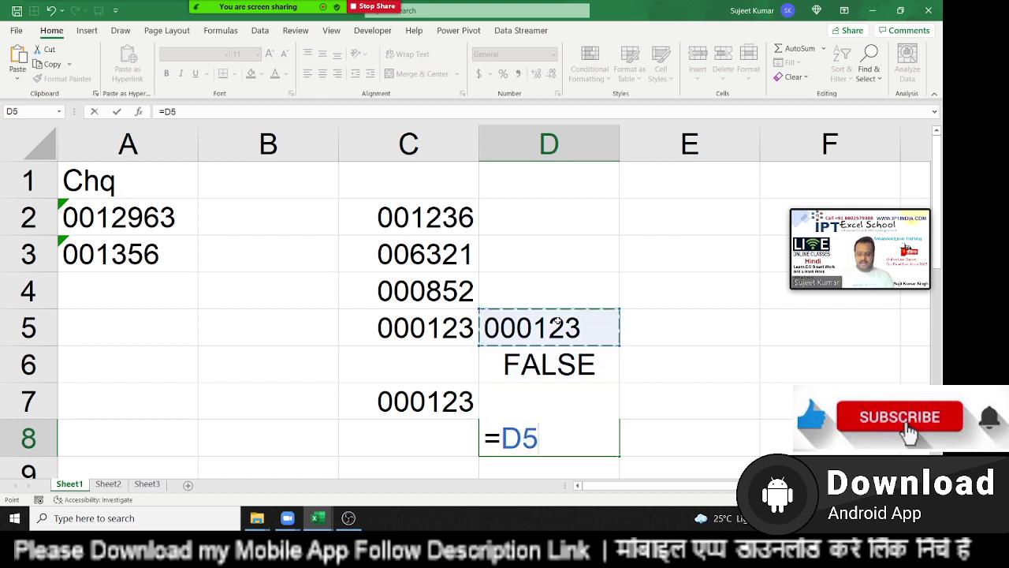
{"action": "type", "text": "="}
{"action": "key", "text": "Up"}
{"action": "key", "text": "Return"}
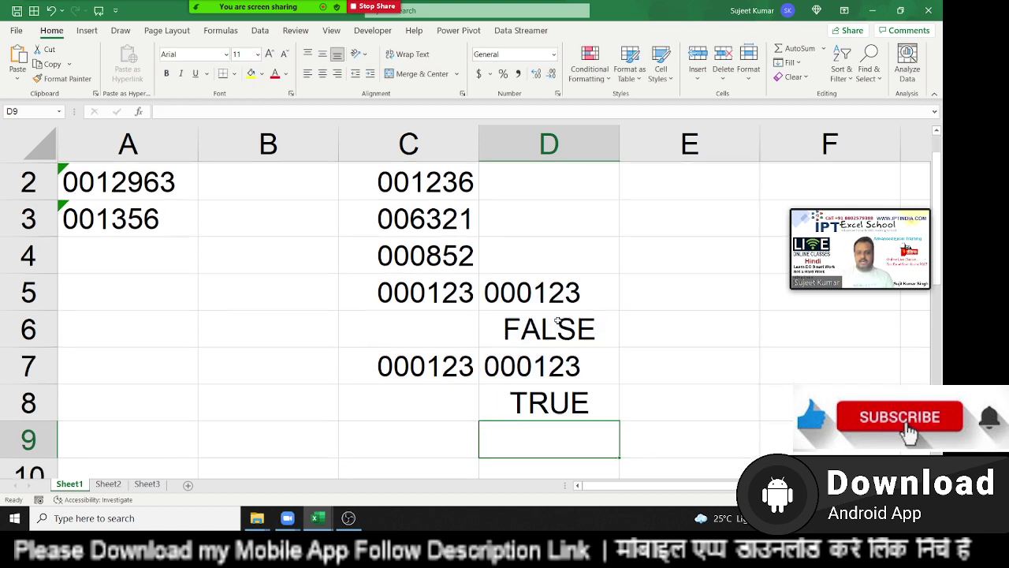
{"action": "key", "text": "Up"}
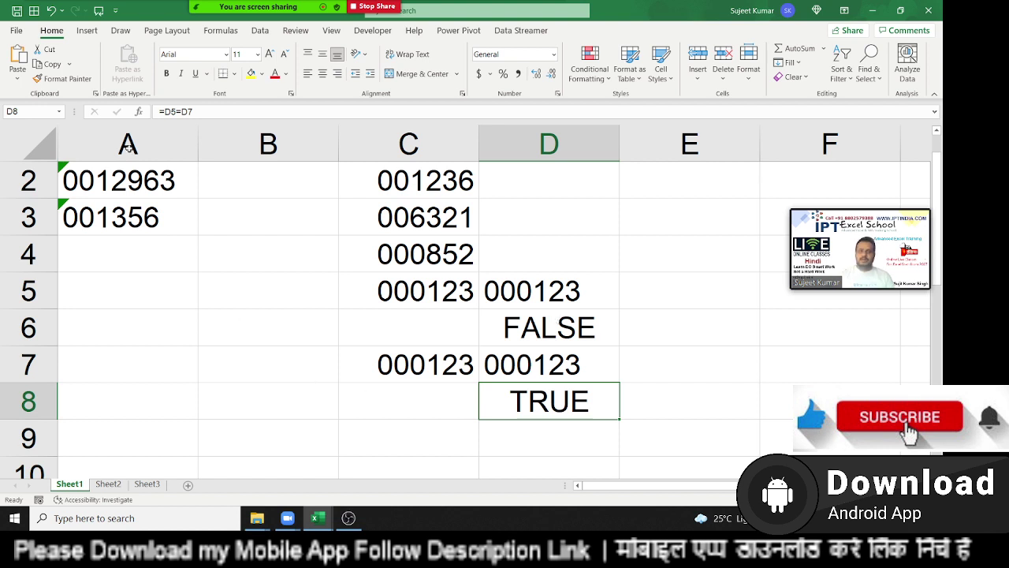
{"action": "mouse_move", "coordinate": [248, 4]}
{"action": "left_click", "coordinate": [151, 14]}
{"action": "left_click", "coordinate": [116, 14]}
{"action": "left_click", "coordinate": [116, 14]}
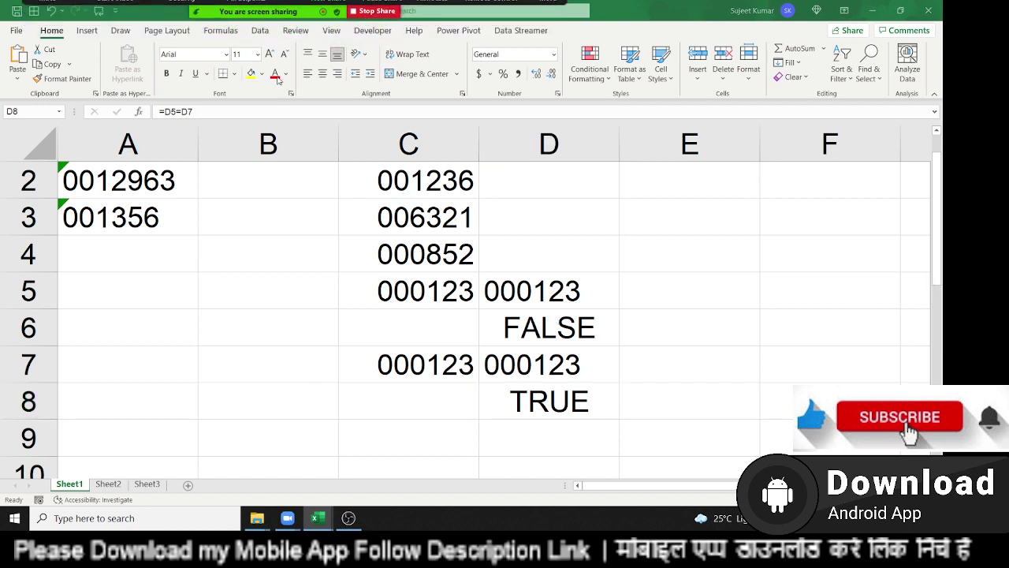
{"action": "left_click", "coordinate": [253, 7]}
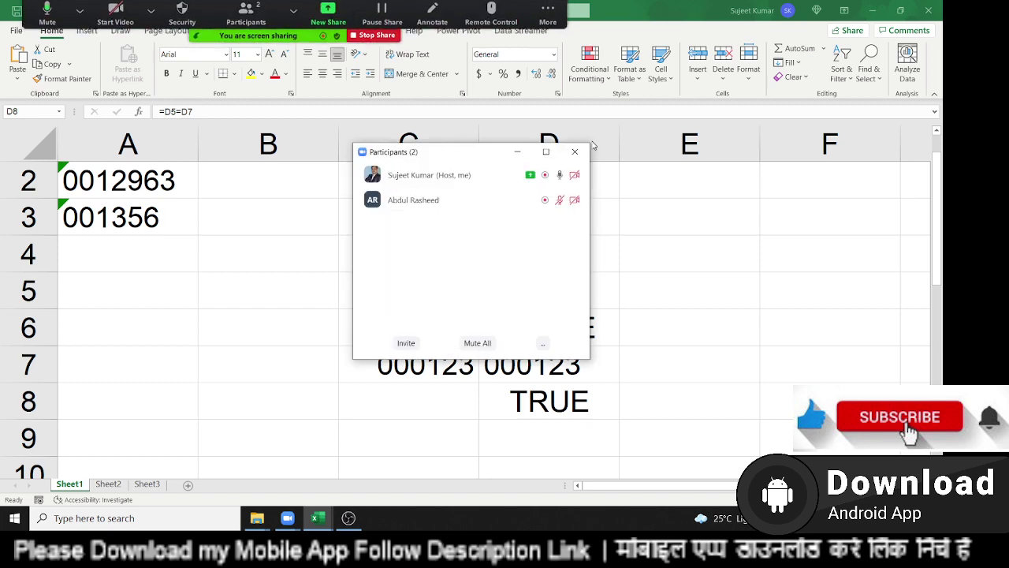
{"action": "left_click", "coordinate": [574, 152]}
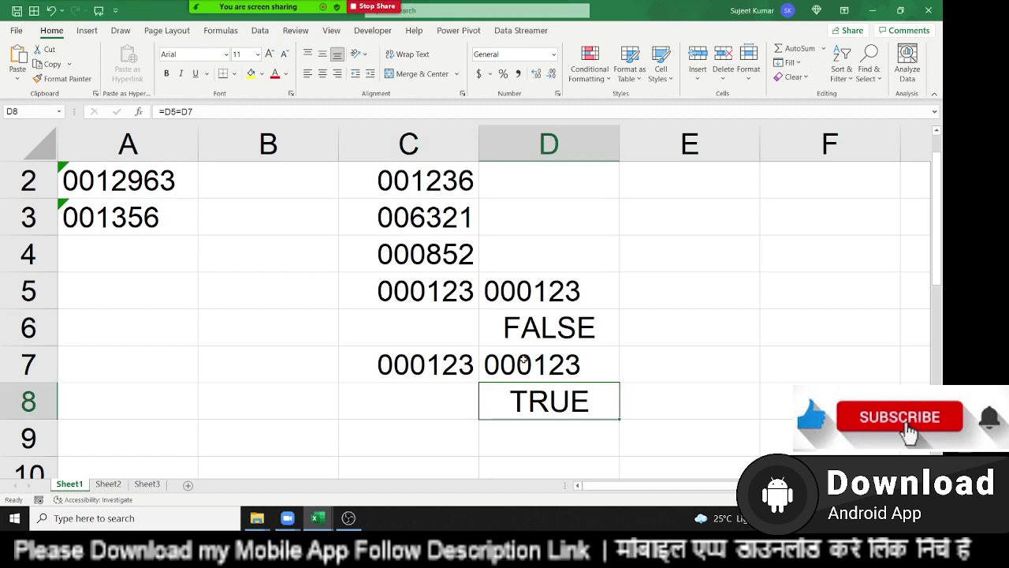
{"action": "scroll", "coordinate": [586, 406], "scroll_direction": "up", "scroll_amount": 1}
{"action": "scroll", "coordinate": [586, 406], "scroll_direction": "down", "scroll_amount": 4}
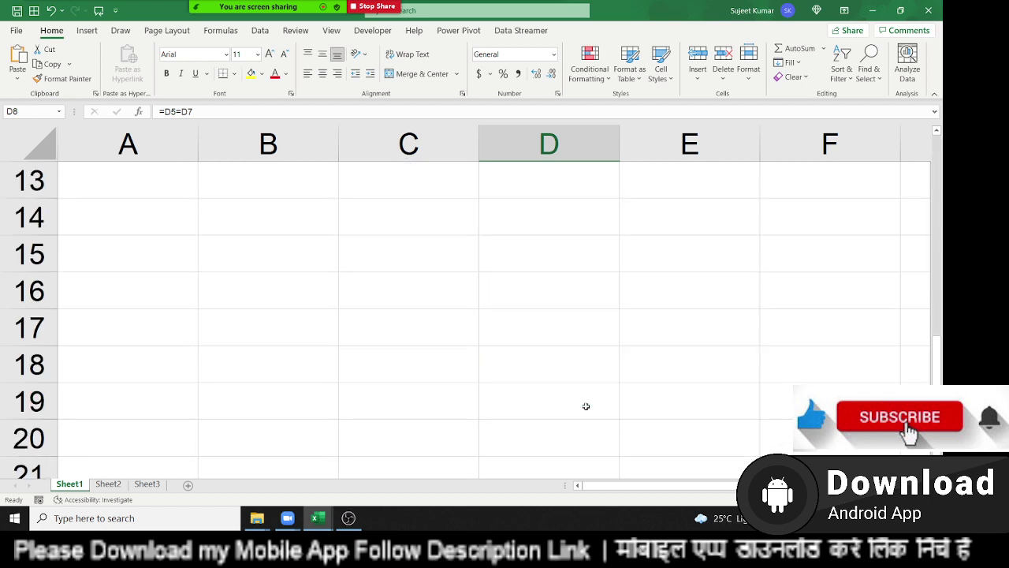
{"action": "scroll", "coordinate": [585, 406], "scroll_direction": "up", "scroll_amount": 4}
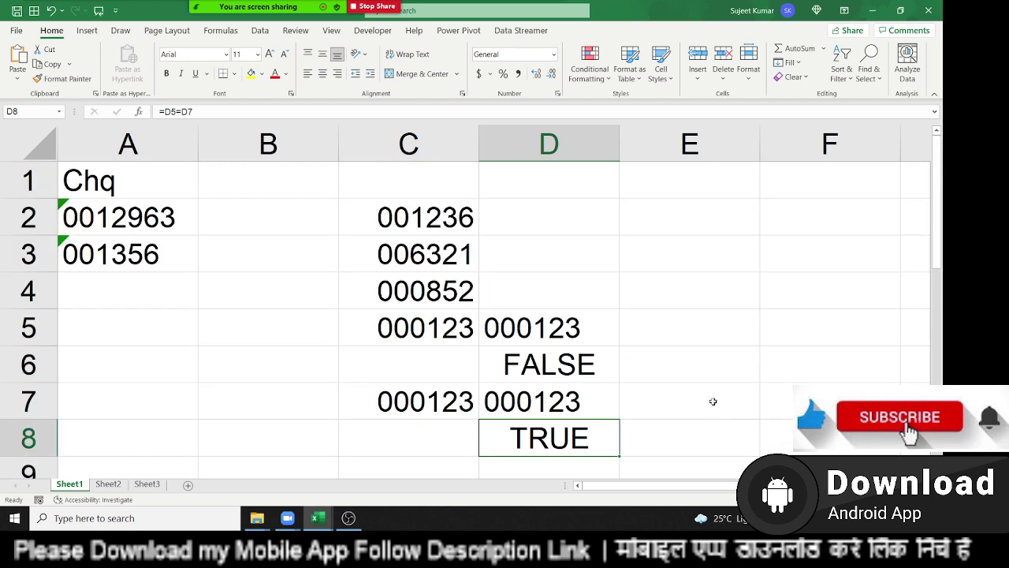
{"action": "left_click", "coordinate": [659, 192]}
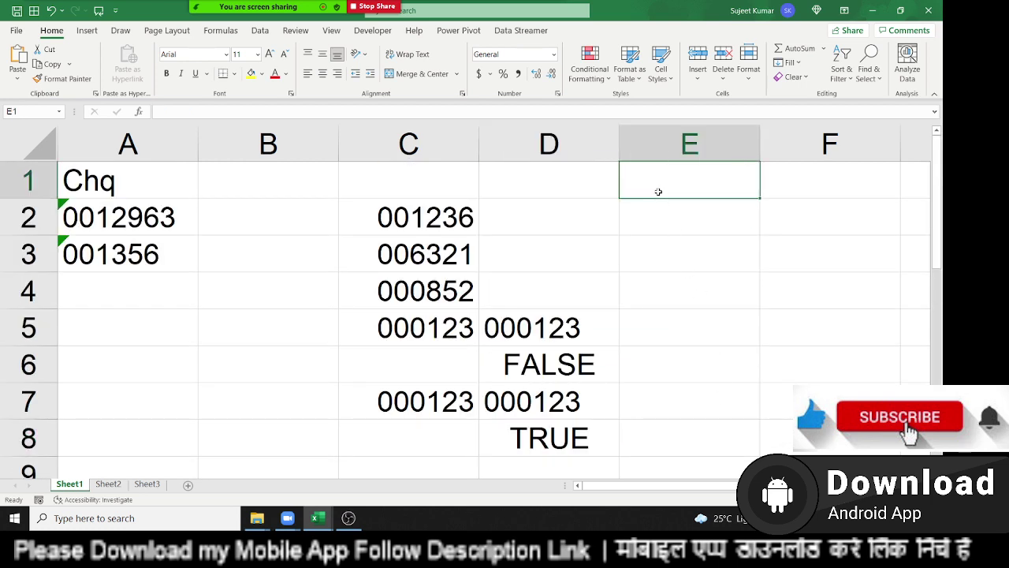
{"action": "key", "text": "Right"}
{"action": "key", "text": "Right"}
{"action": "key", "text": "Right"}
{"action": "key", "text": "Right"}
{"action": "key", "text": "Left"}
{"action": "key", "text": "Left"}
{"action": "key", "text": "Left"}
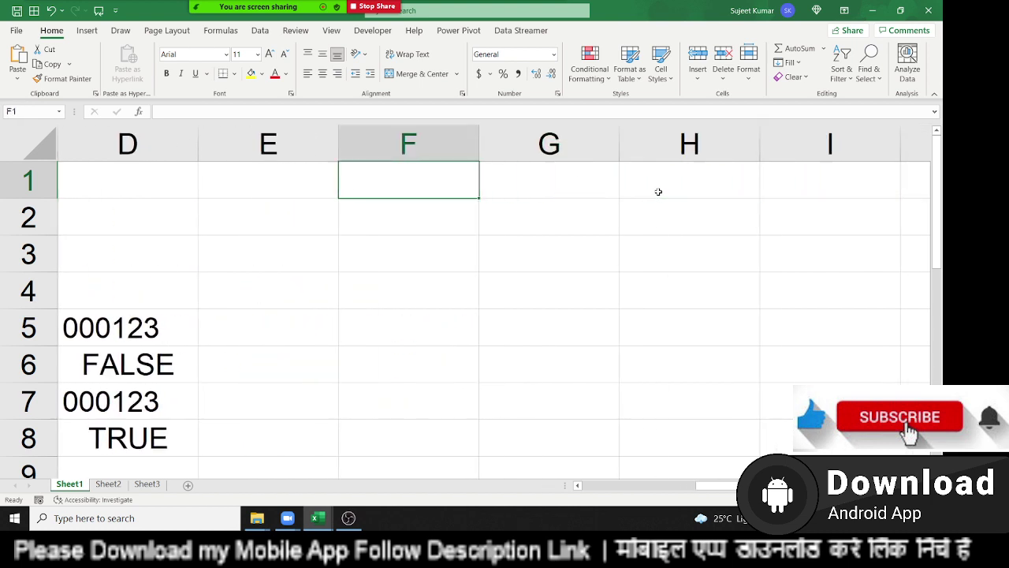
{"action": "key", "text": "Left"}
{"action": "key", "text": "Left"}
{"action": "key", "text": "Right"}
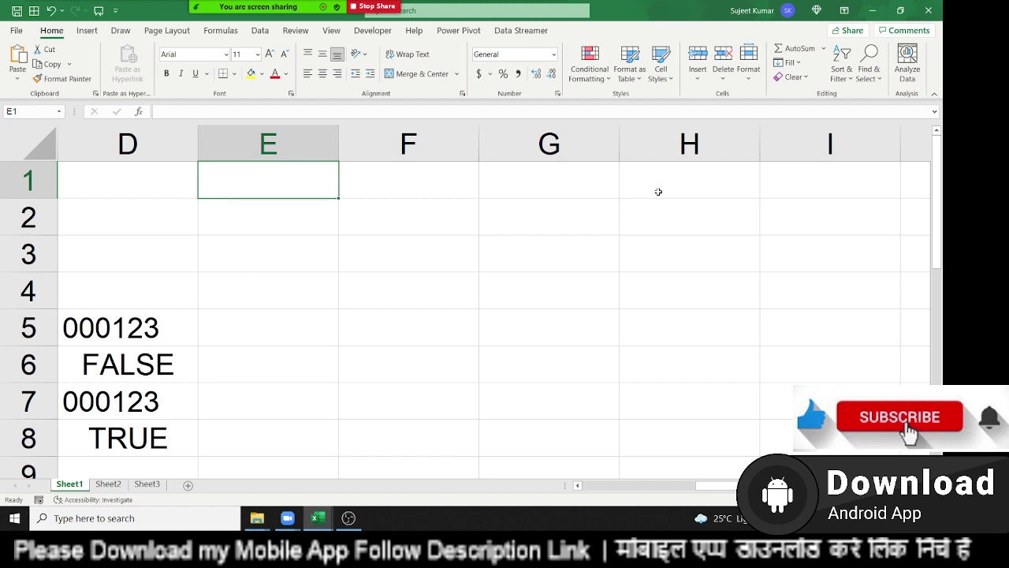
Step: Enter the heading Mobile in E1
{"action": "type", "text": "=m"}
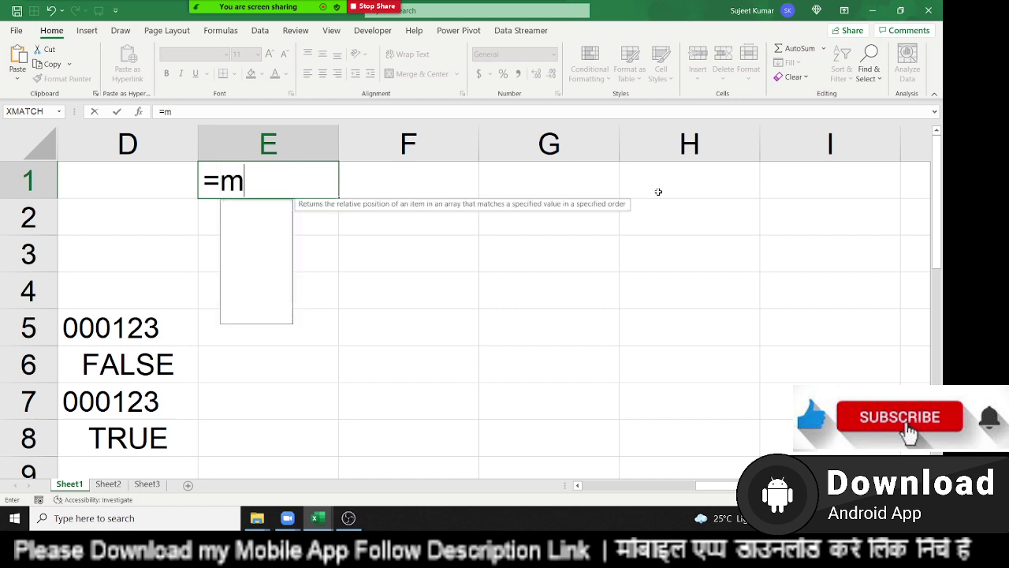
{"action": "type", "text": "ob"}
{"action": "key", "text": "Escape"}
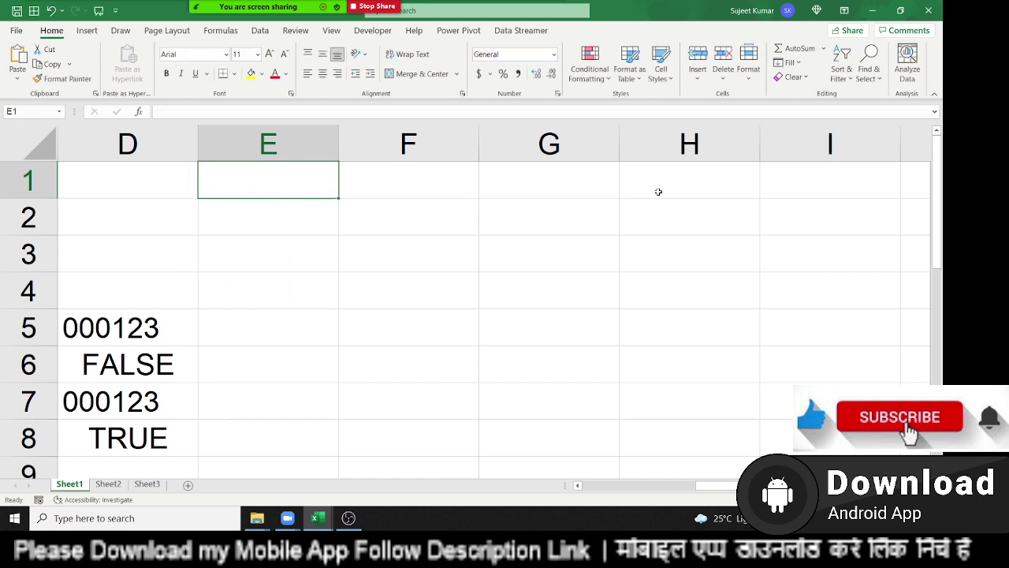
{"action": "type", "text": "M"}
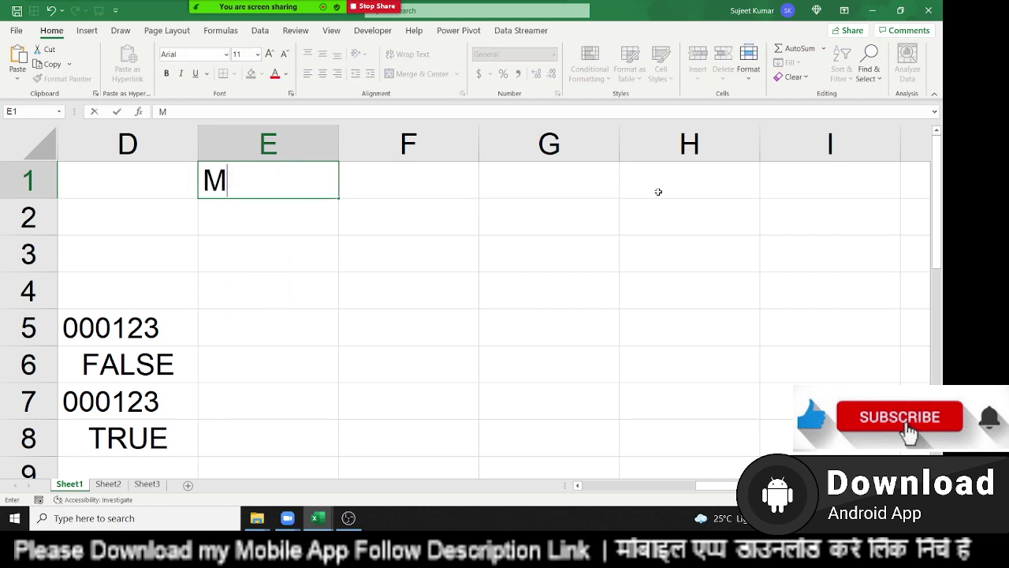
{"action": "type", "text": "obile"}
{"action": "key", "text": "Return"}
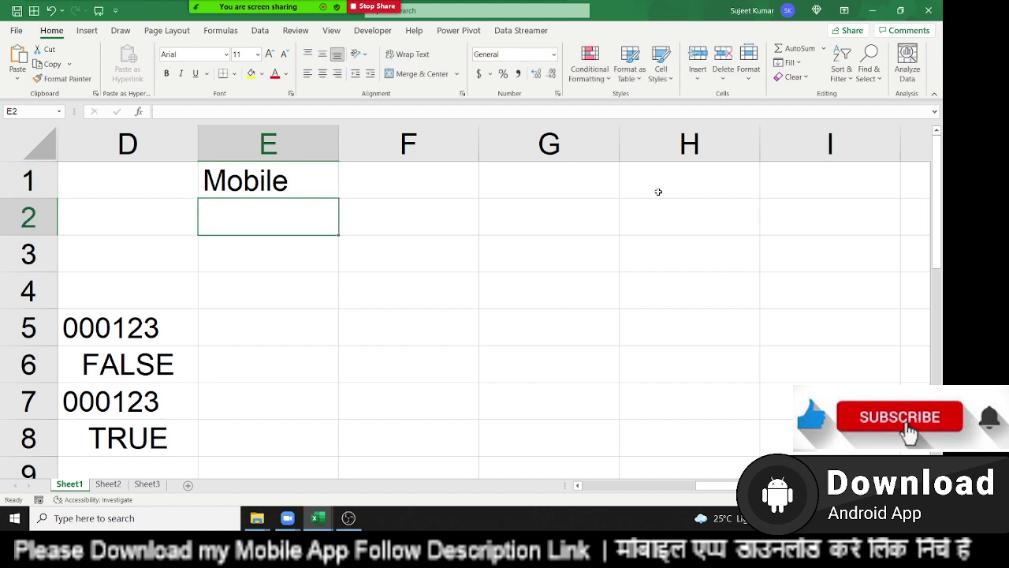
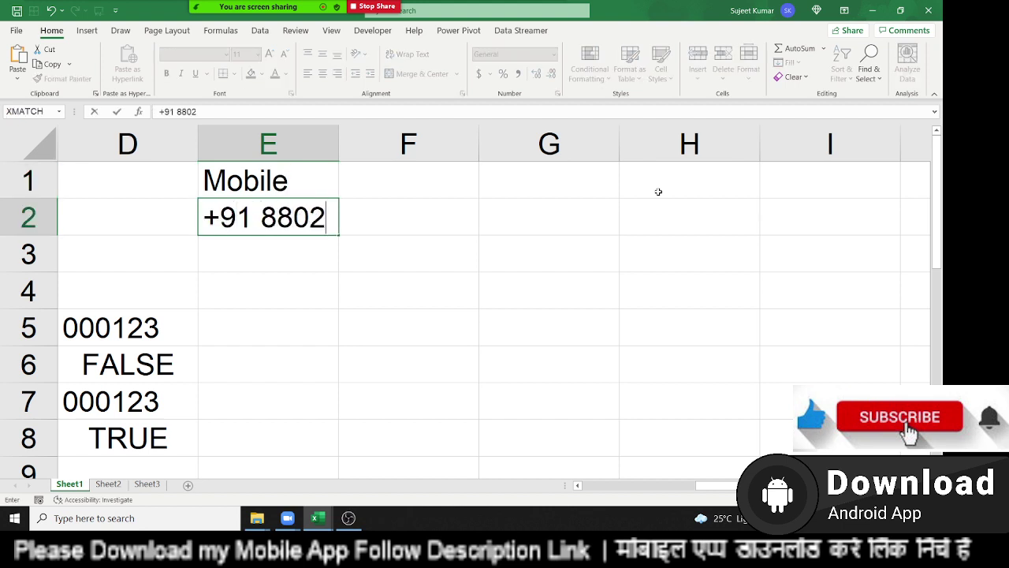
Step: Try entering a +91 mobile number in E2, then delete the wrongly converted value
{"action": "key", "text": "Return"}
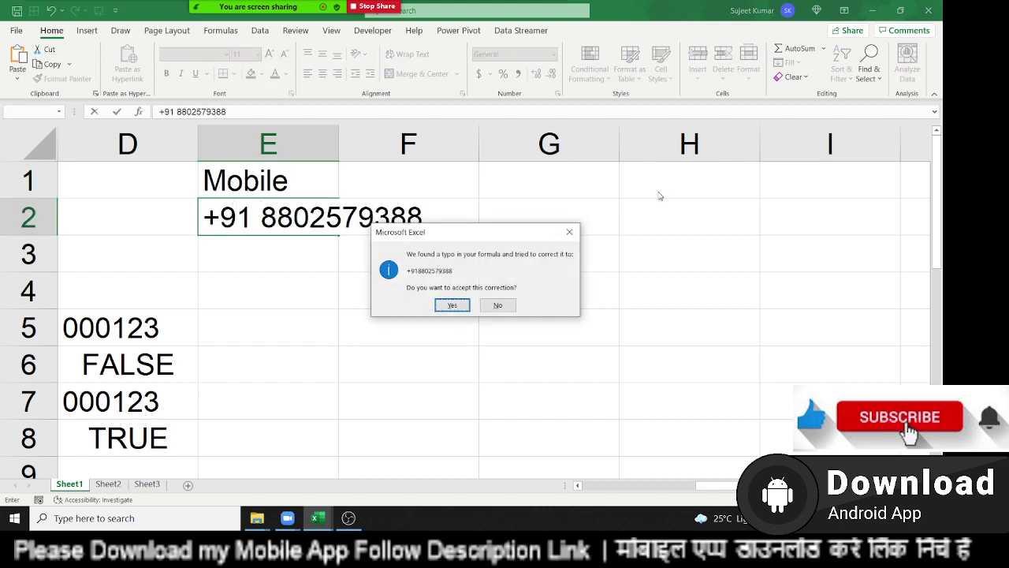
{"action": "key", "text": "Return"}
{"action": "key", "text": "Up"}
{"action": "key", "text": "Delete"}
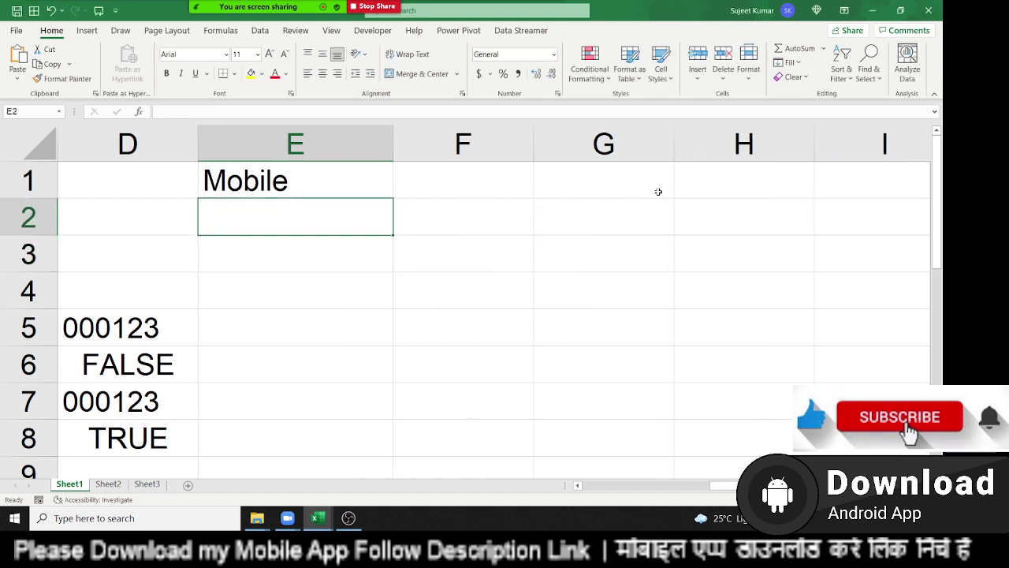
Step: Apply the custom number format +91 000000 to E2:E7
{"action": "left_click", "coordinate": [348, 407], "text": "shift"}
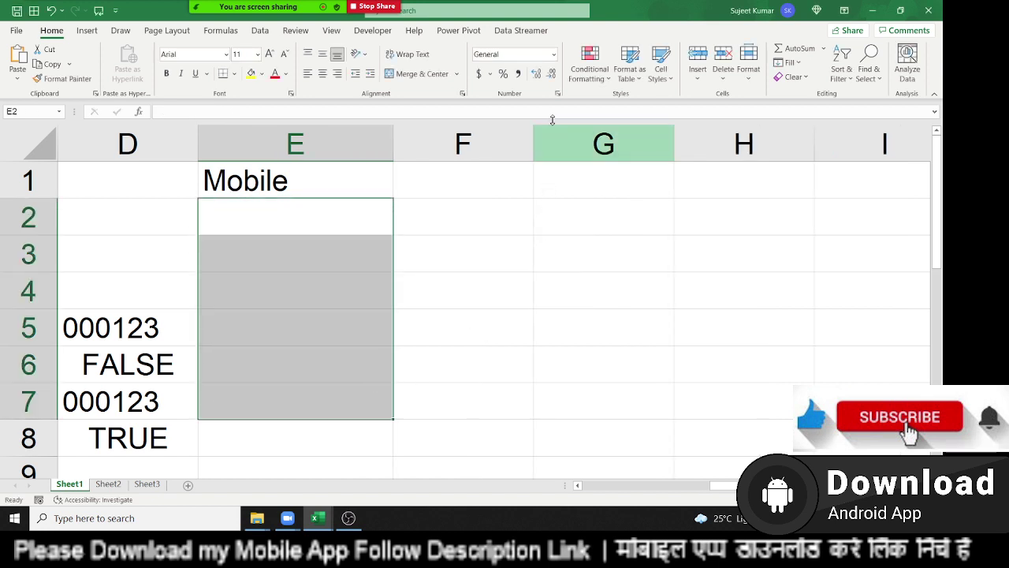
{"action": "key", "text": "ctrl+1"}
{"action": "left_click", "coordinate": [398, 247]}
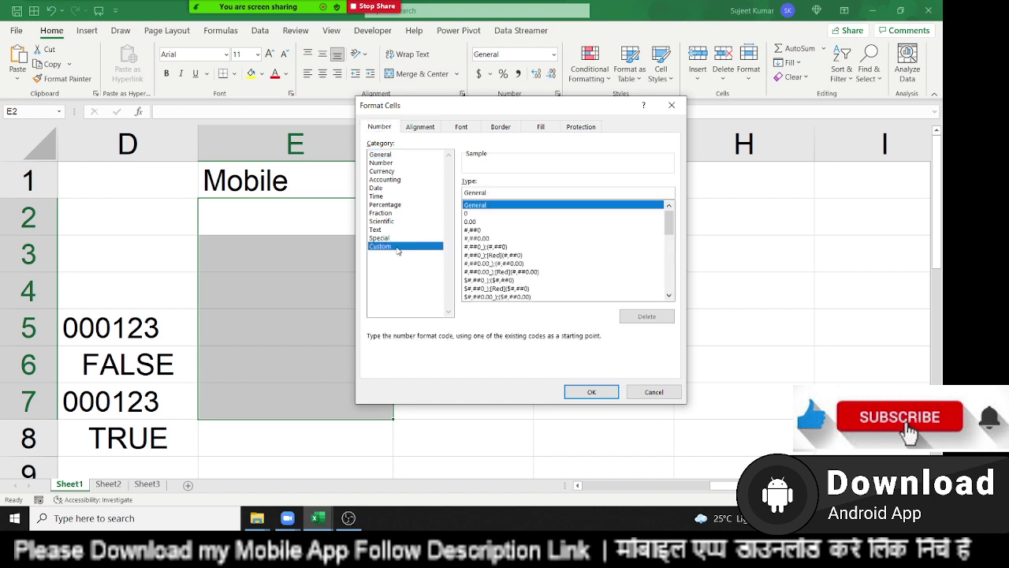
{"action": "type", "text": "+91 "}
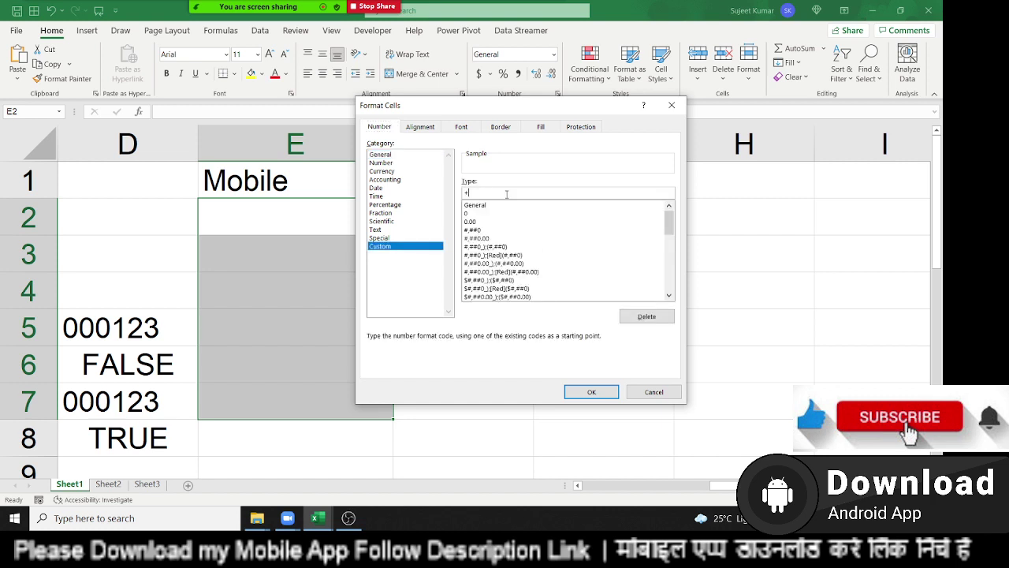
{"action": "type", "text": "00"}
{"action": "type", "text": "00000000"}
{"action": "key", "text": "Return"}
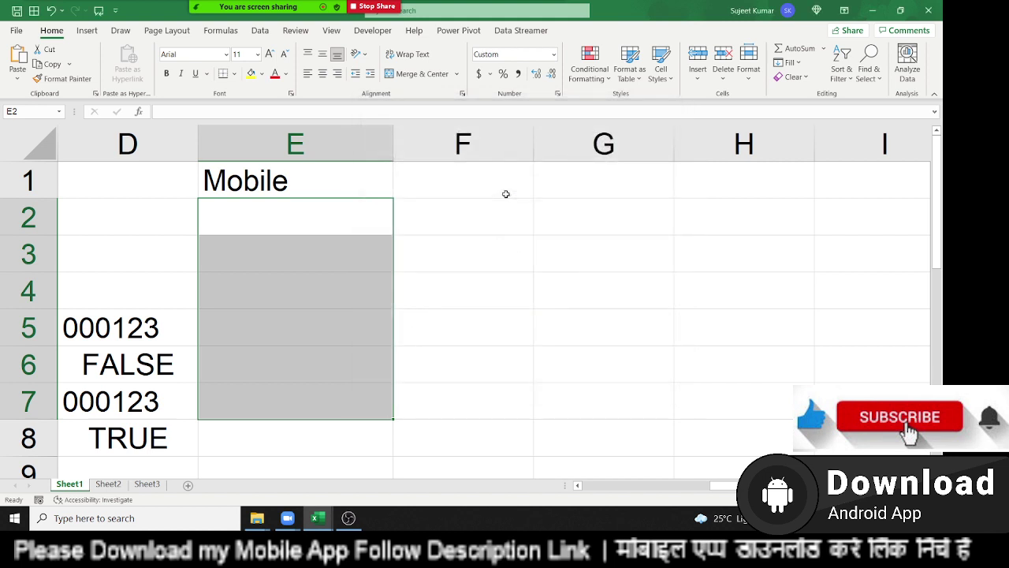
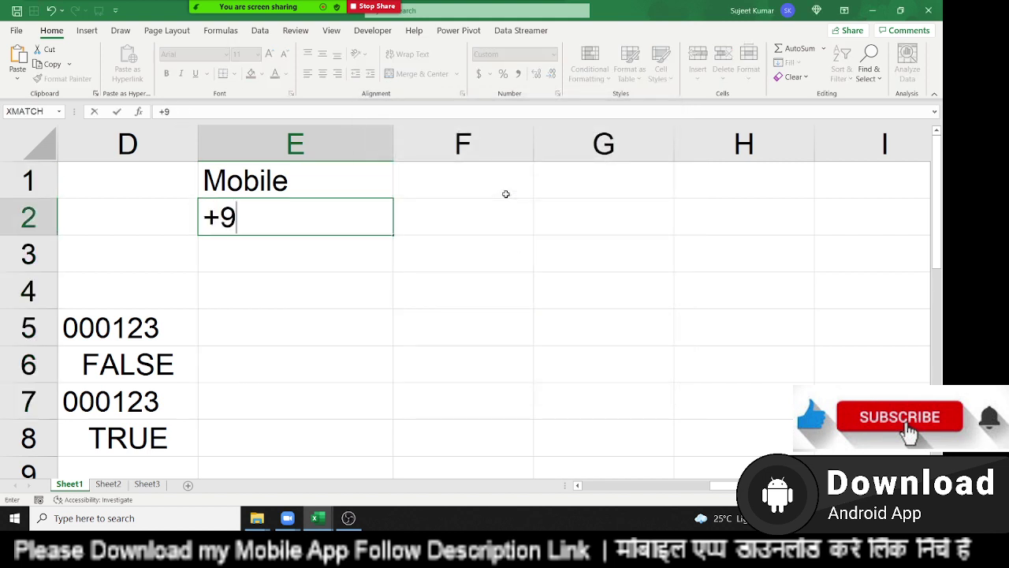
Step: Enter the ten-digit mobile number in E2 so it displays with the +91 prefix
{"action": "key", "text": "Escape"}
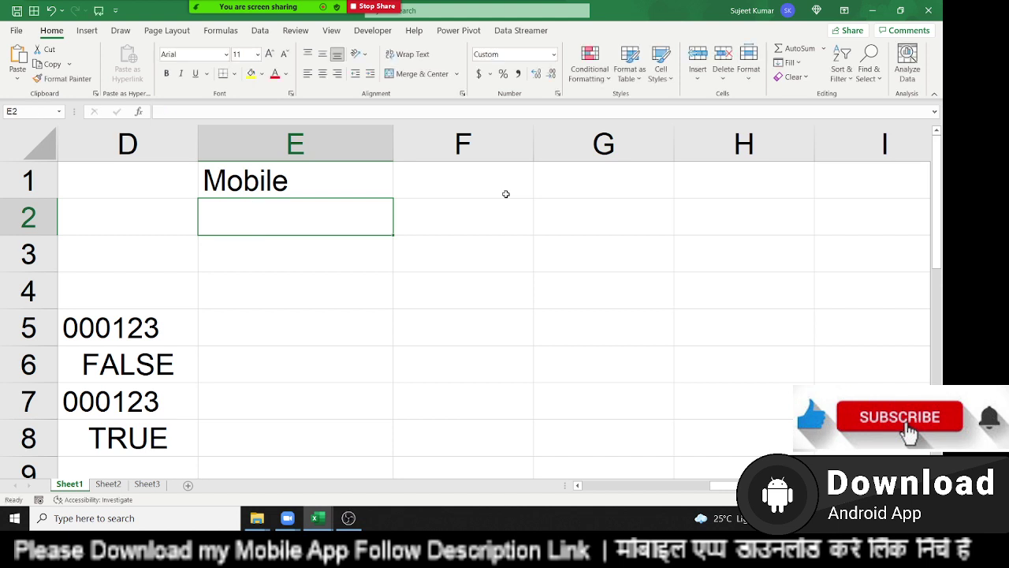
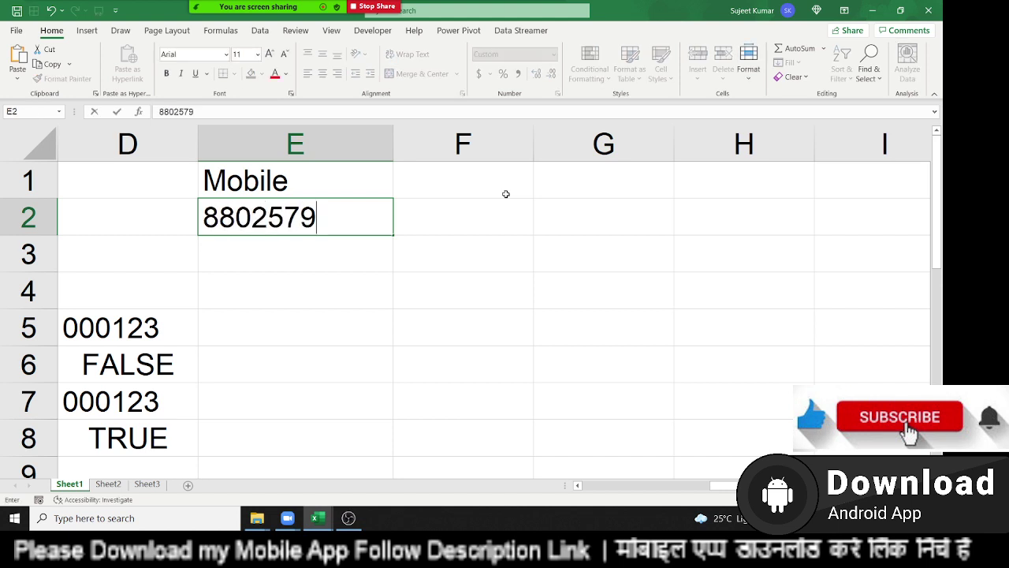
{"action": "key", "text": "Return"}
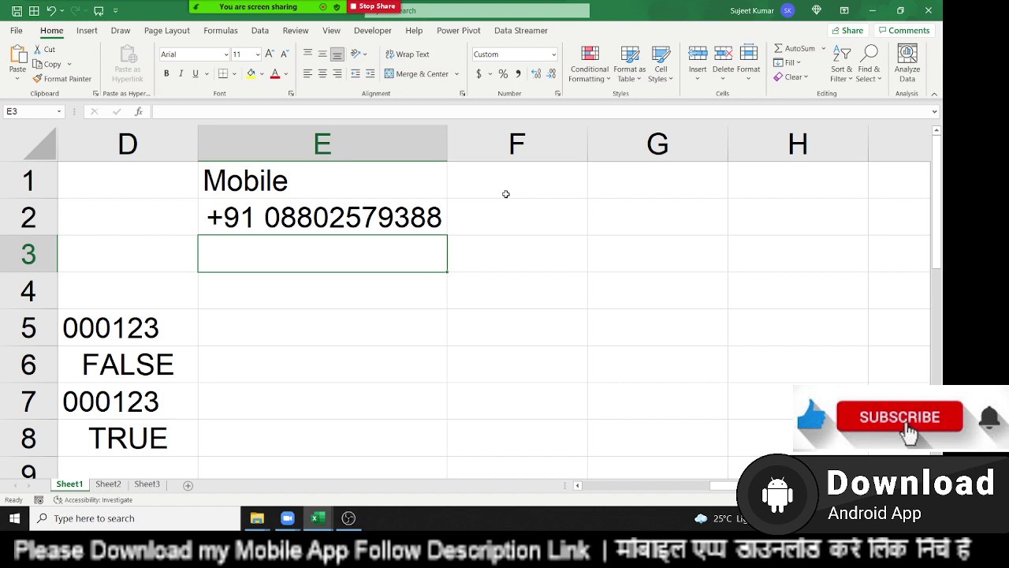
{"action": "key", "text": "Up"}
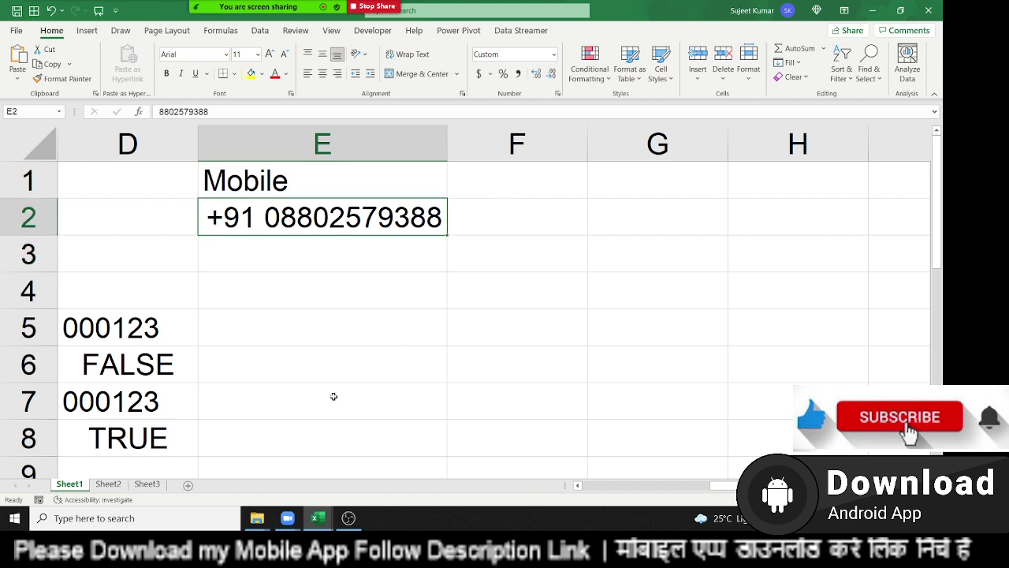
Step: Remove one zero from the +91 custom format on E2:E7
{"action": "left_click", "coordinate": [333, 397], "text": "shift"}
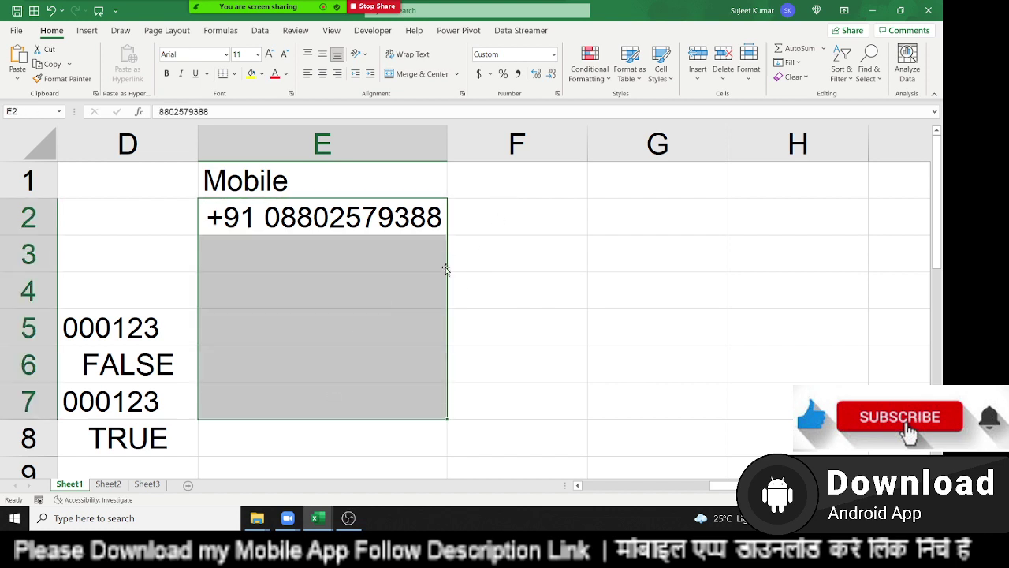
{"action": "left_click", "coordinate": [558, 93]}
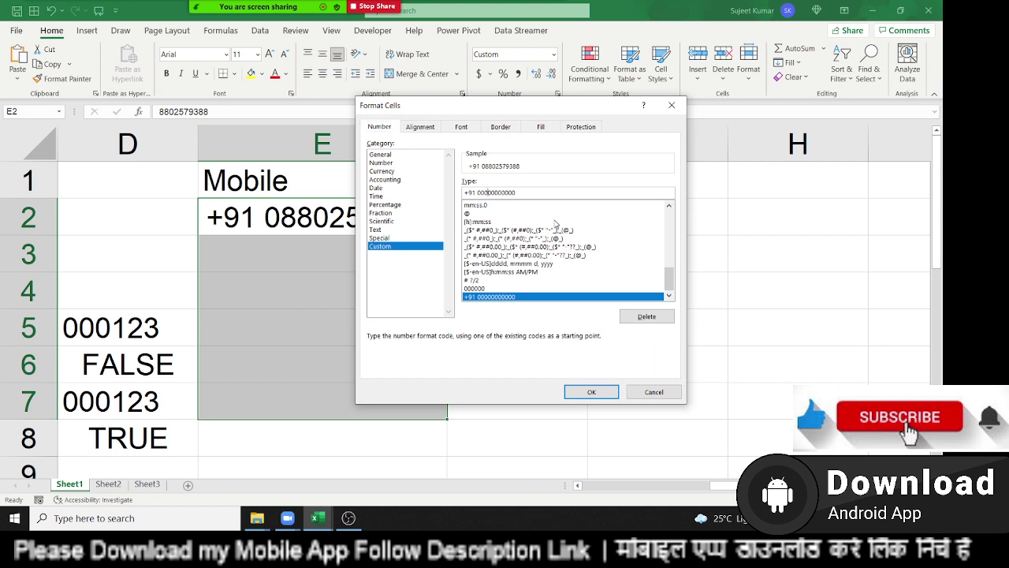
{"action": "key", "text": "BackSpace"}
{"action": "key", "text": "Return"}
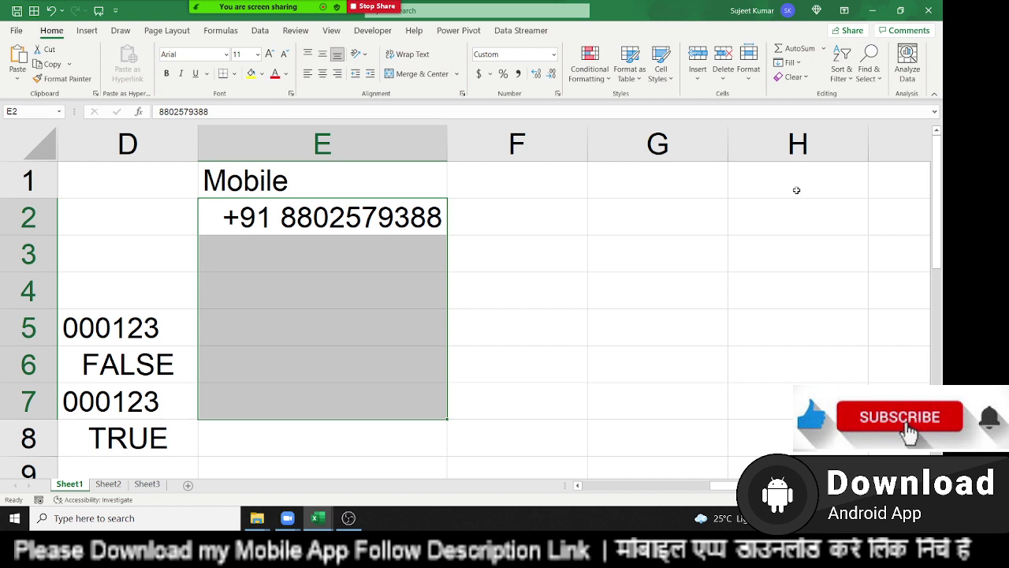
{"action": "left_click", "coordinate": [540, 169]}
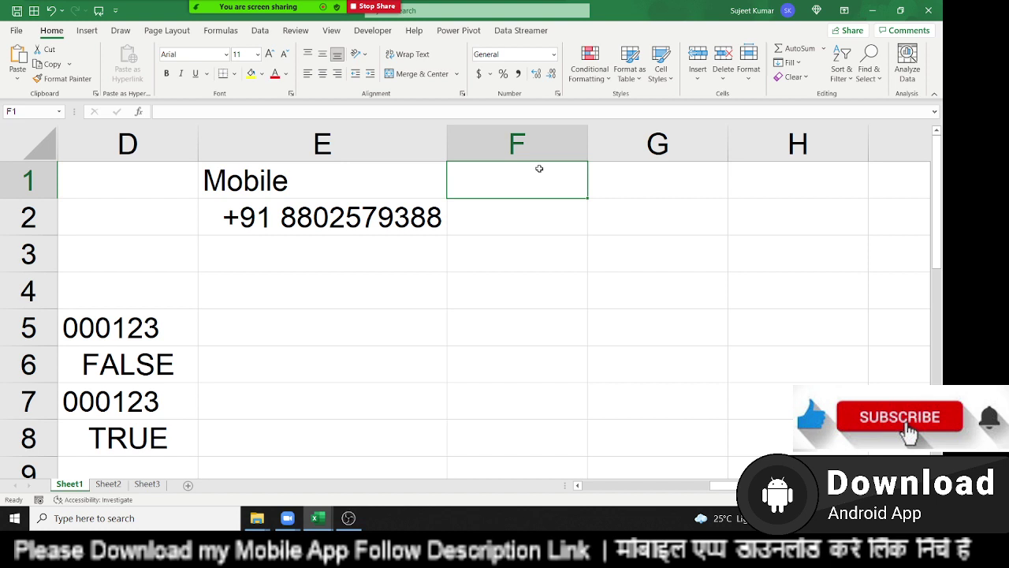
Step: Add the ID header in F1 and give F2:F8 the custom format ### - ### - ###
{"action": "type", "text": "ID"}
{"action": "key", "text": "Return"}
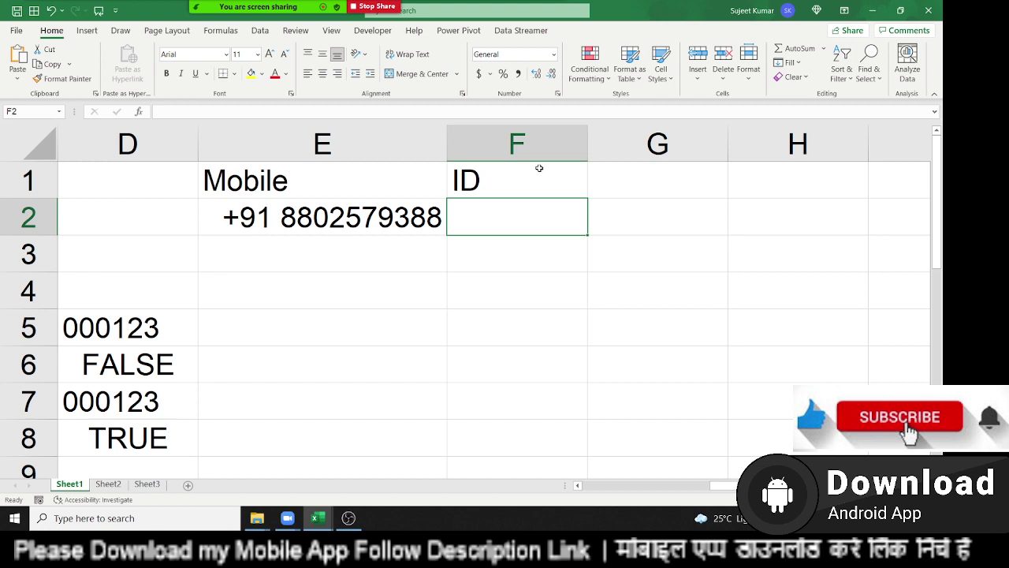
{"action": "left_click", "coordinate": [486, 447], "text": "shift"}
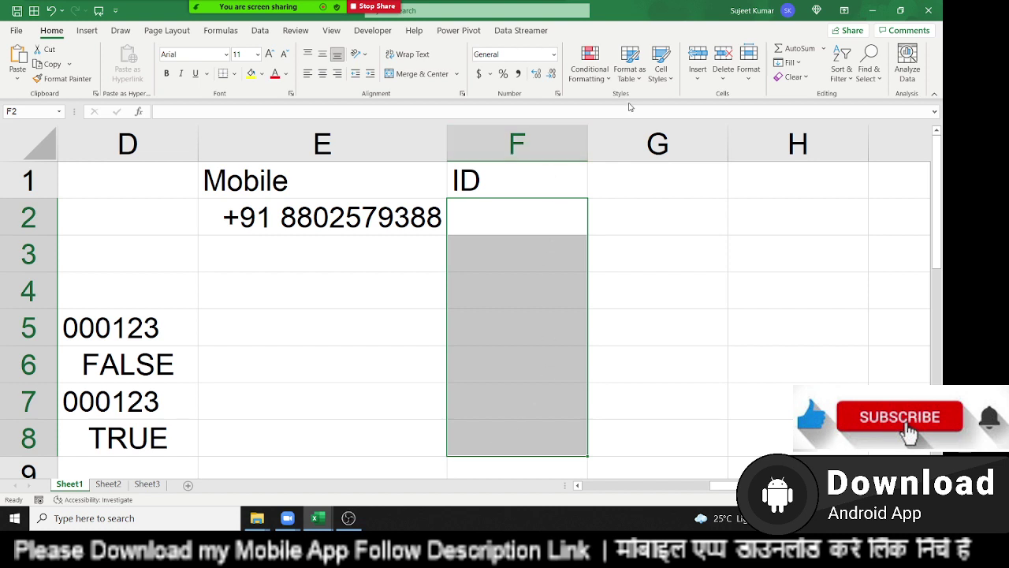
{"action": "left_click", "coordinate": [558, 94]}
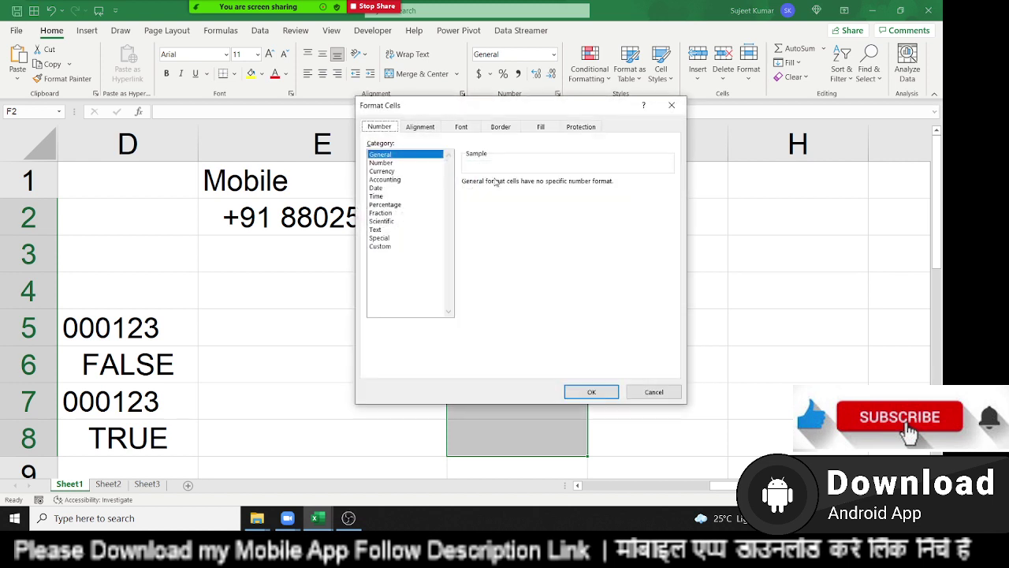
{"action": "left_click", "coordinate": [397, 247]}
{"action": "double_click", "coordinate": [498, 193]}
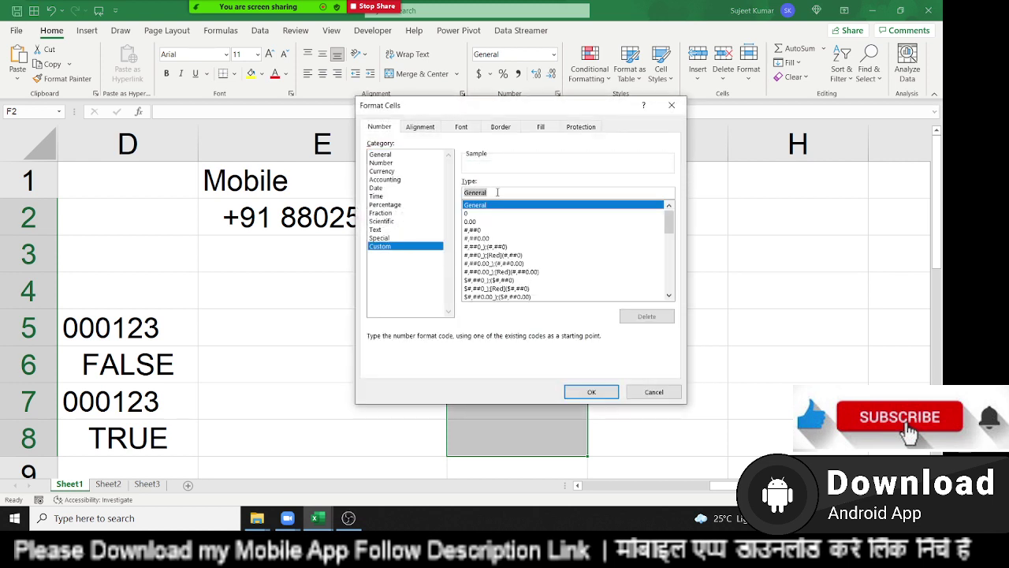
{"action": "type", "text": "###"}
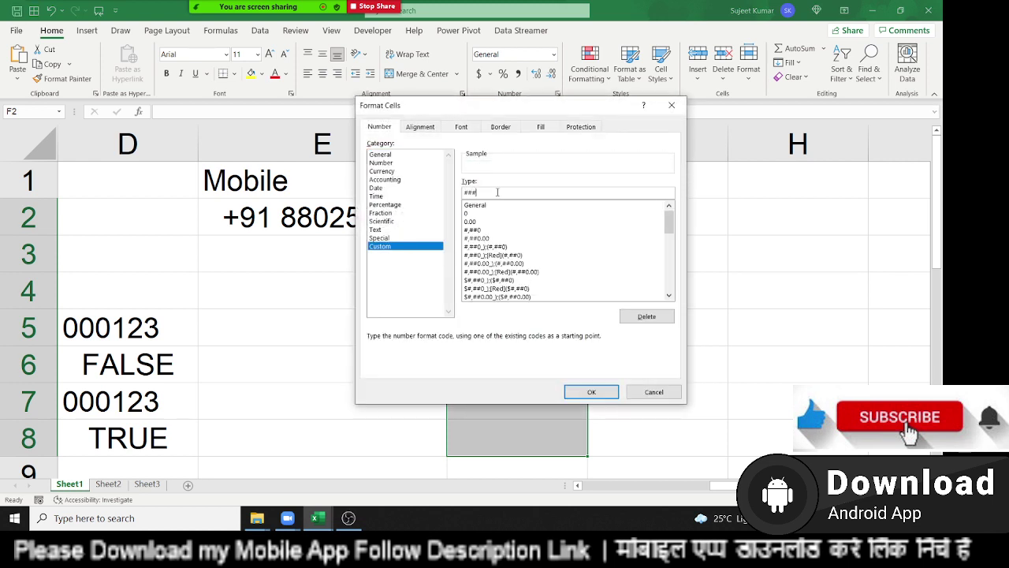
{"action": "type", "text": " - "}
{"action": "type", "text": "### -"}
{"action": "type", "text": "#"}
{"action": "type", "text": "##"}
{"action": "key", "text": "Return"}
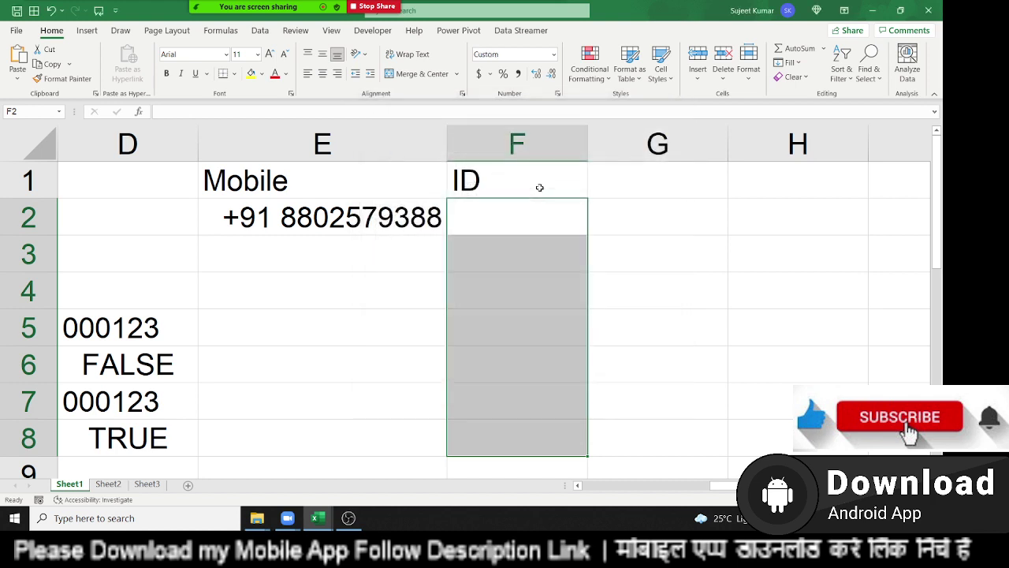
Step: Enter a nine-digit ID in F2 so it displays in dashed three-digit groups
{"action": "type", "text": "12"}
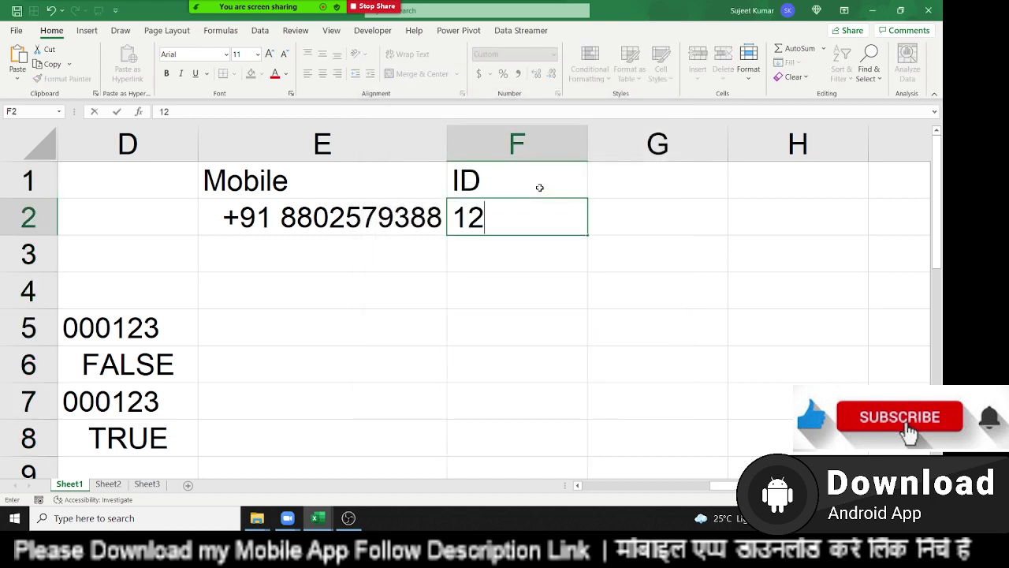
{"action": "type", "text": "39631"}
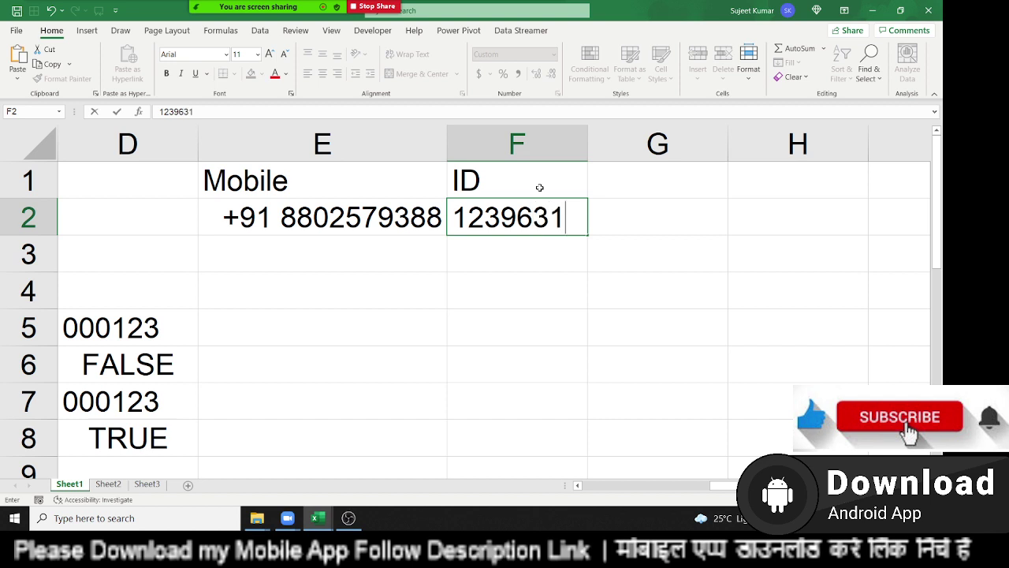
{"action": "type", "text": "23"}
{"action": "key", "text": "Return"}
{"action": "key", "text": "Up"}
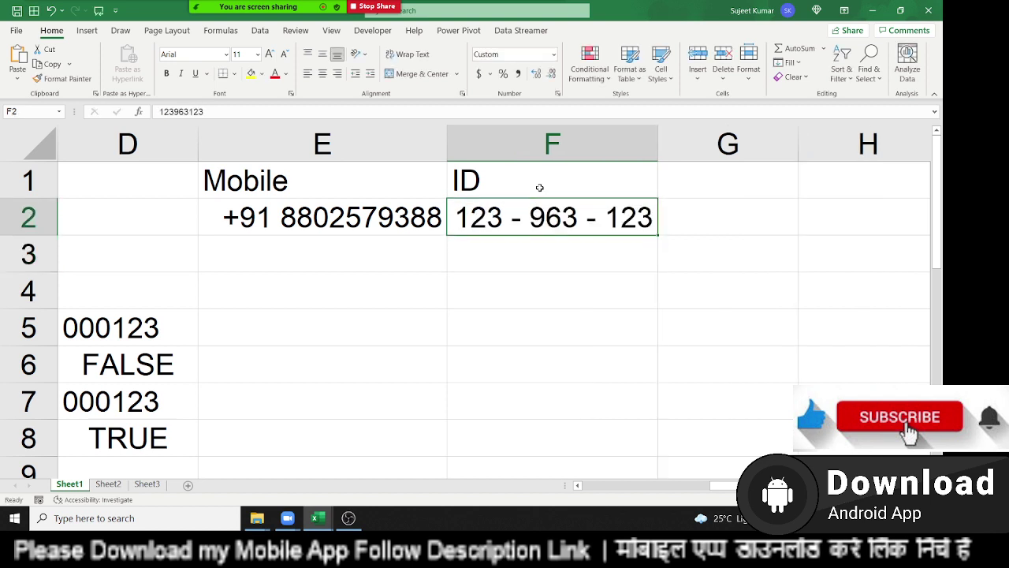
{"action": "key", "text": "Right"}
{"action": "key", "text": "Right"}
Step: Enter the heading A/c in G1
{"action": "key", "text": "Right"}
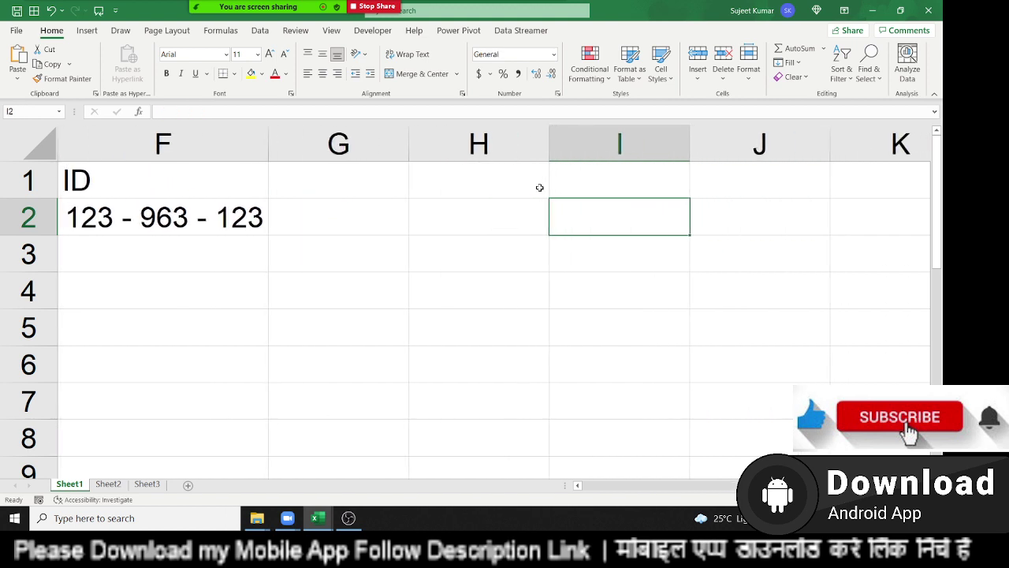
{"action": "key", "text": "Left"}
{"action": "key", "text": "Left"}
{"action": "key", "text": "Left"}
{"action": "key", "text": "Up"}
{"action": "key", "text": "Right"}
{"action": "type", "text": "A"}
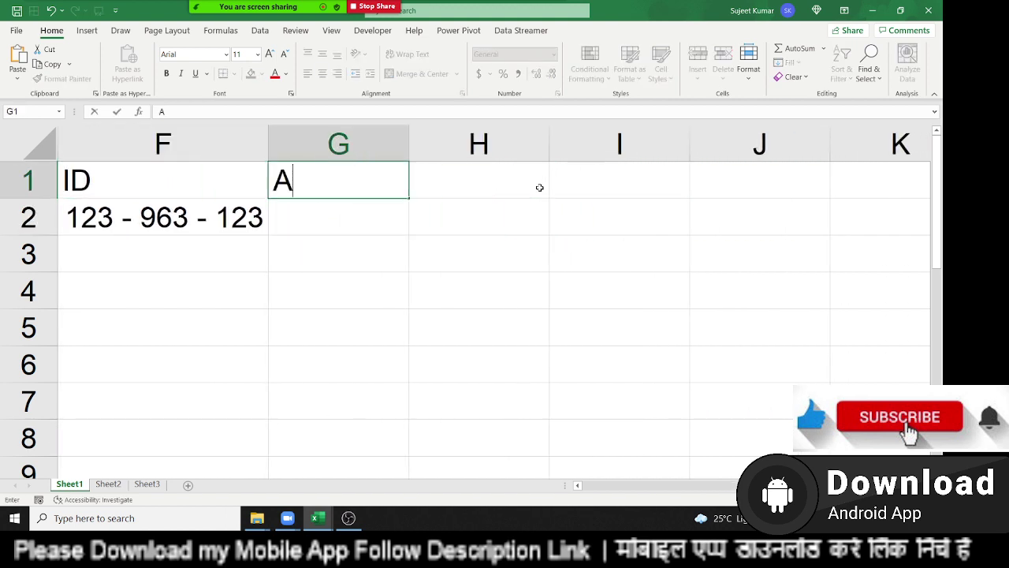
{"action": "type", "text": "/c"}
{"action": "key", "text": "Return"}
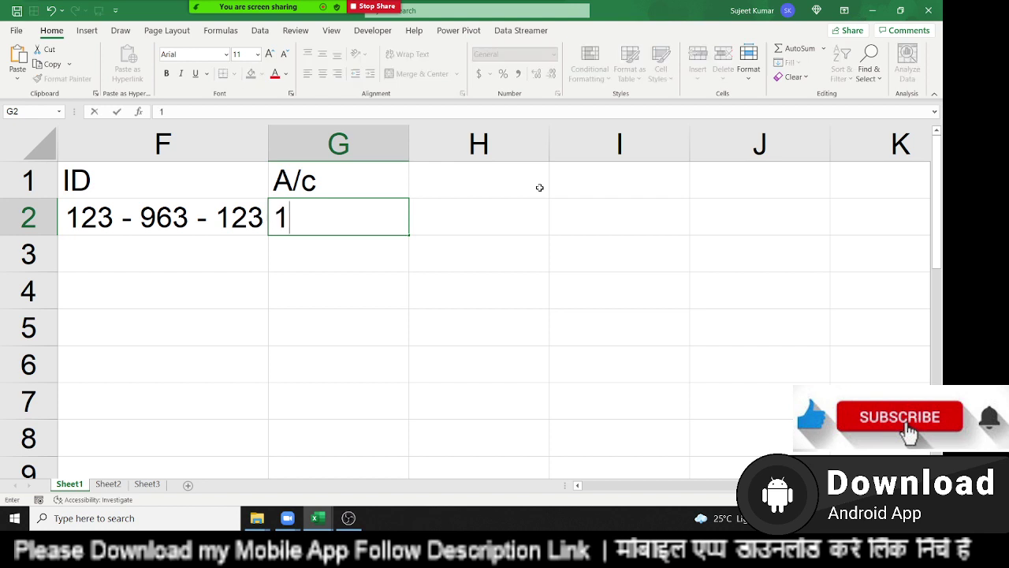
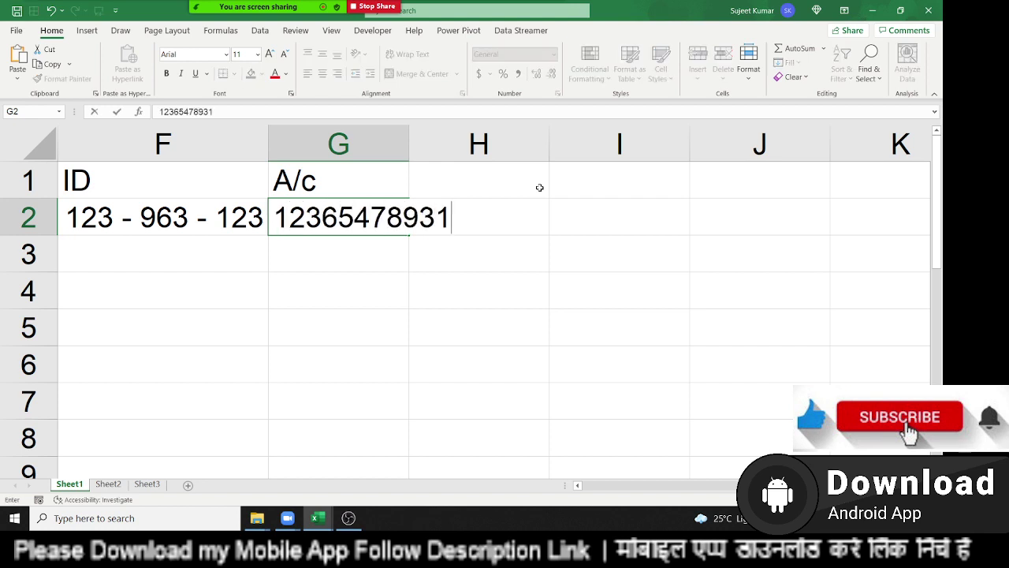
Step: Enter a 12-digit account number in G2, which displays as 1.23655E+11
{"action": "key", "text": "Return"}
{"action": "key", "text": "Up"}
{"action": "key", "text": "F2"}
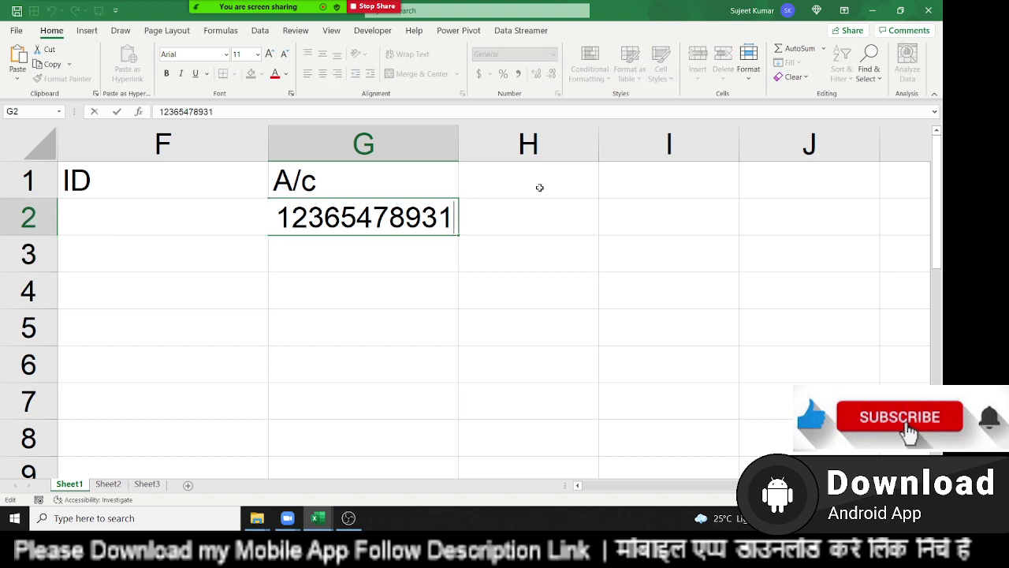
{"action": "key", "text": "Return"}
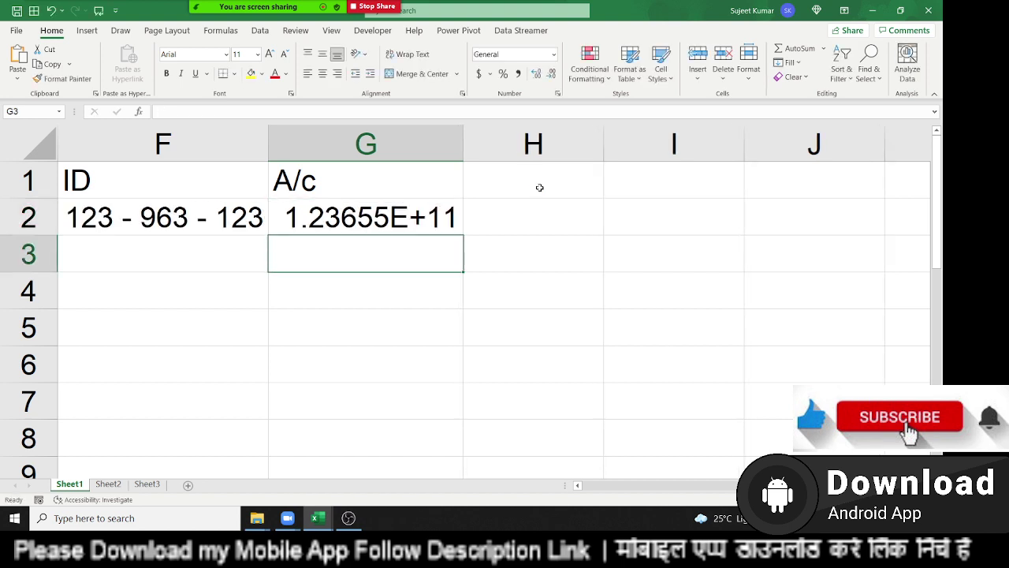
{"action": "key", "text": "Up"}
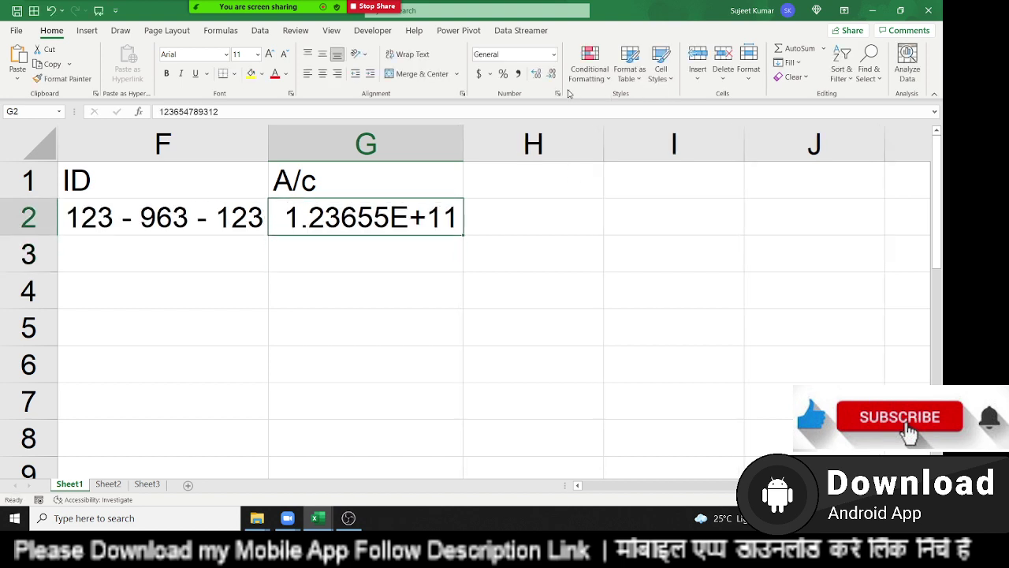
Step: Apply the custom format 0 to G2 so the account number shows all digits
{"action": "left_click", "coordinate": [557, 93]}
{"action": "left_click", "coordinate": [397, 248]}
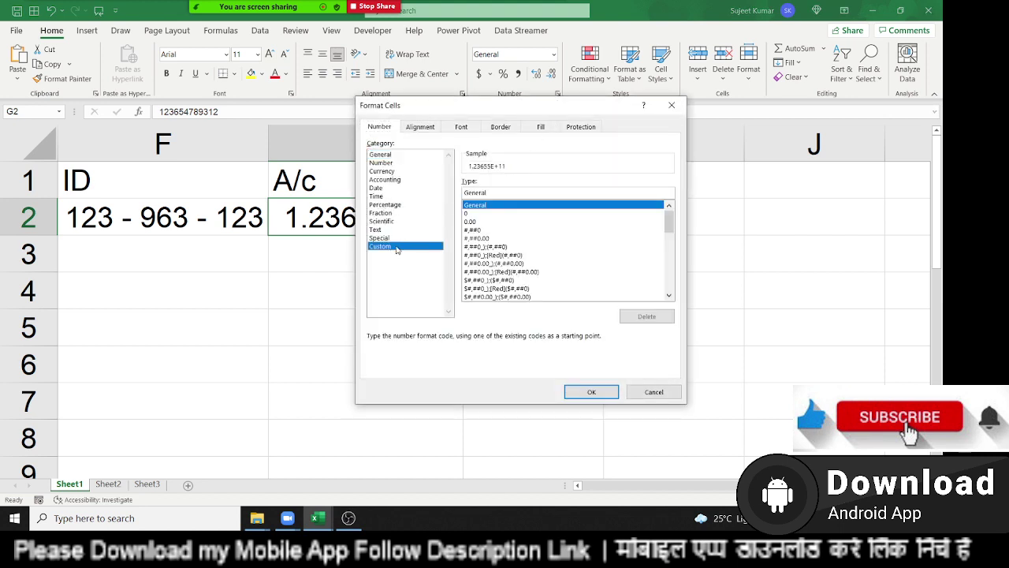
{"action": "double_click", "coordinate": [494, 190]}
{"action": "type", "text": "0"}
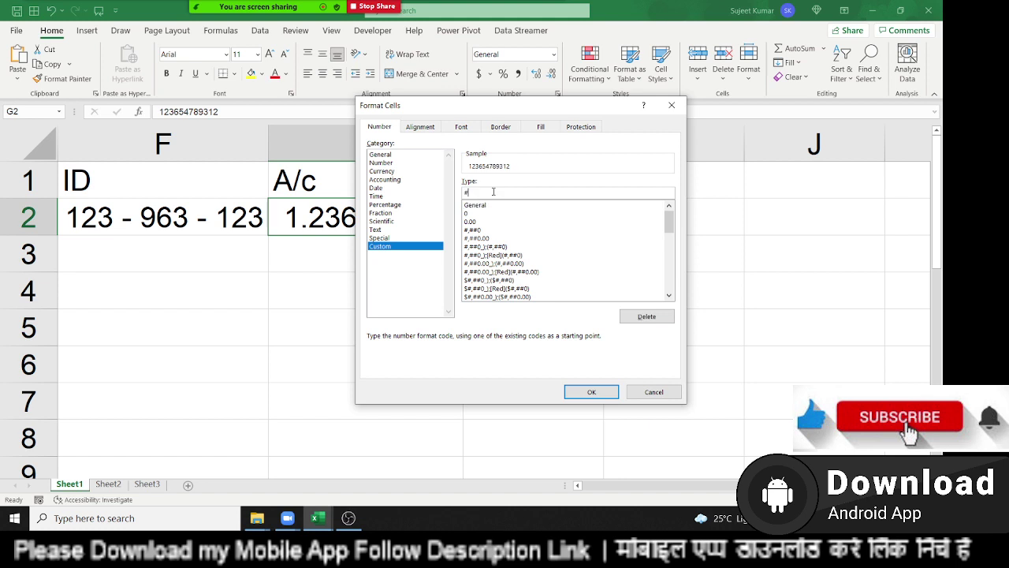
{"action": "key", "text": "Return"}
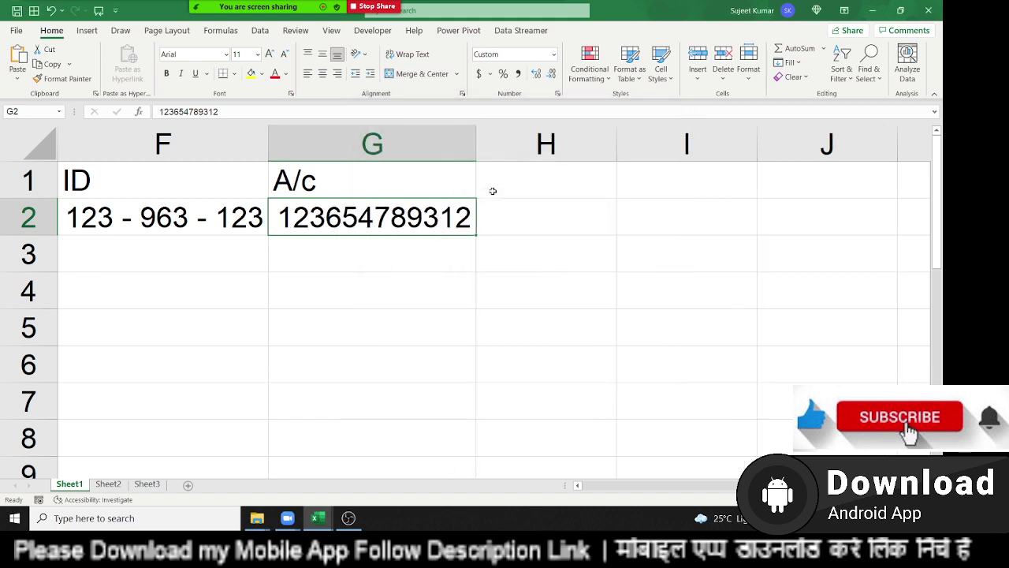
Step: Lengthen the account number past 15 digits so its trailing digits become zeros
{"action": "key", "text": "F2"}
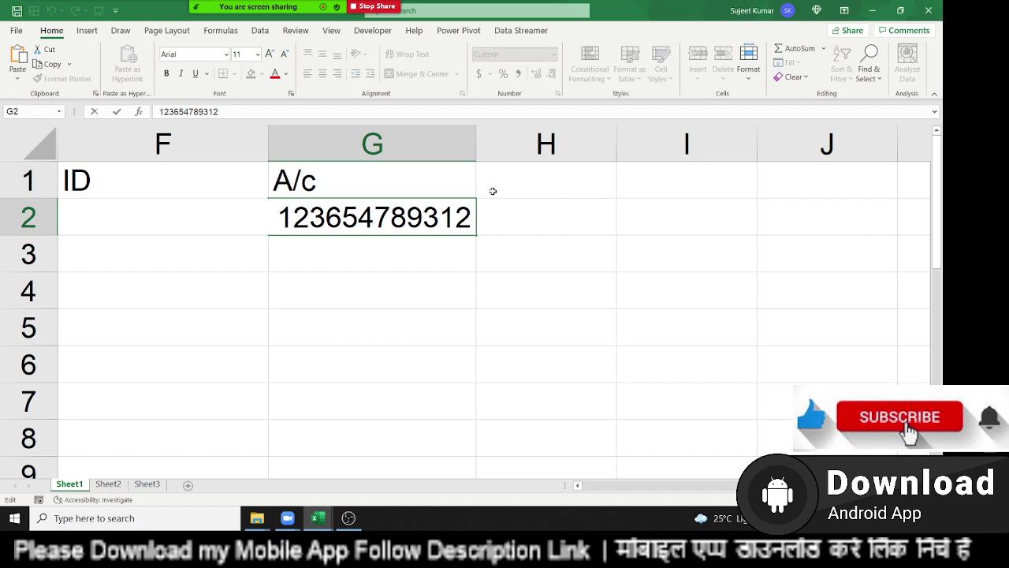
{"action": "type", "text": "89"}
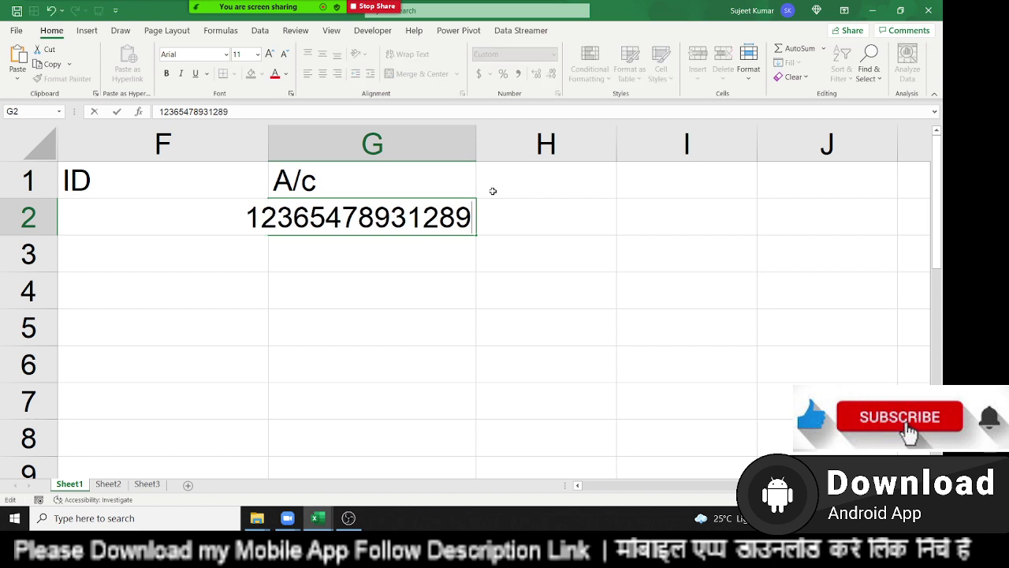
{"action": "type", "text": "5"}
{"action": "key", "text": "Return"}
{"action": "key", "text": "Up"}
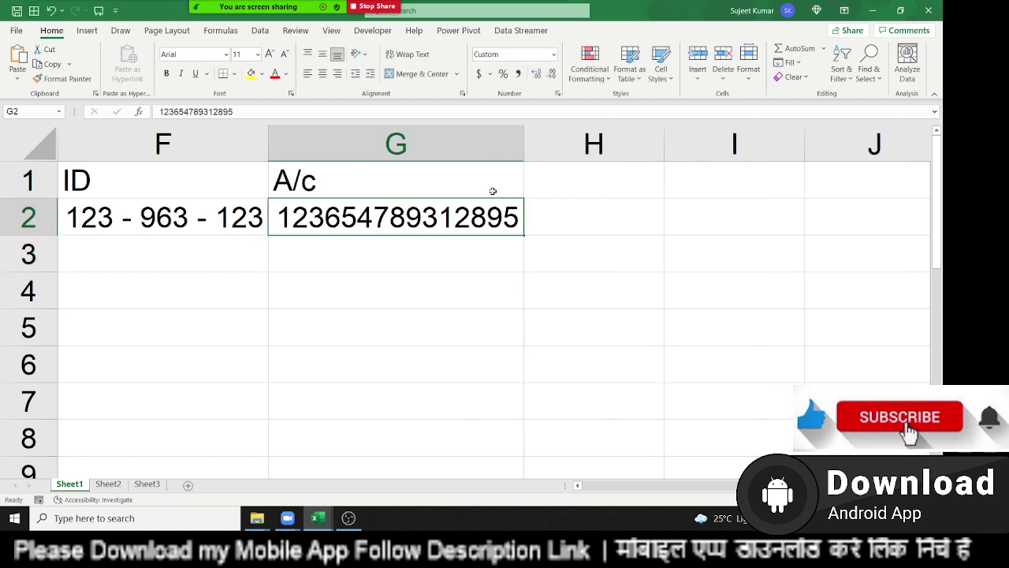
{"action": "key", "text": "F2"}
{"action": "type", "text": "65"}
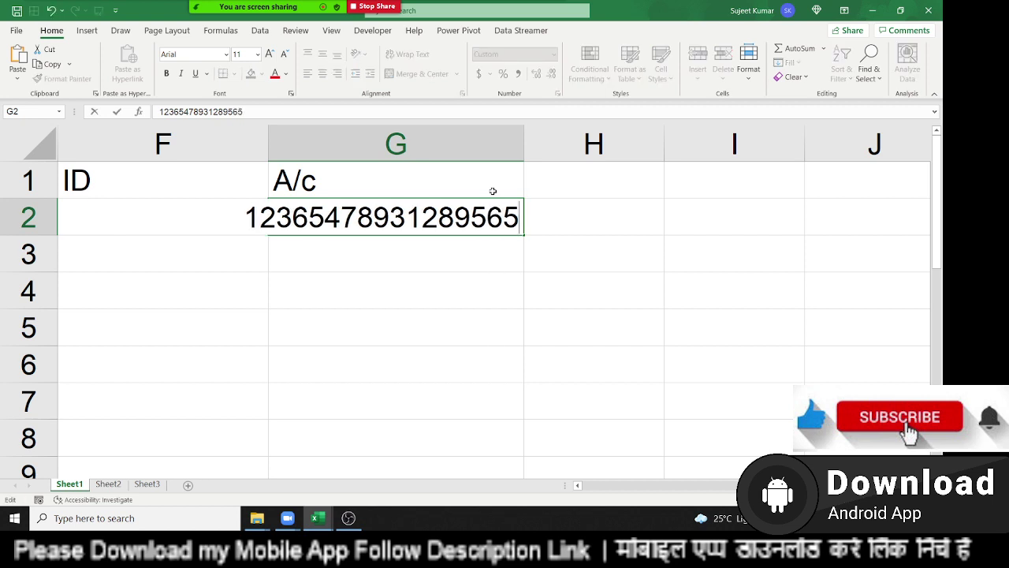
{"action": "key", "text": "Return"}
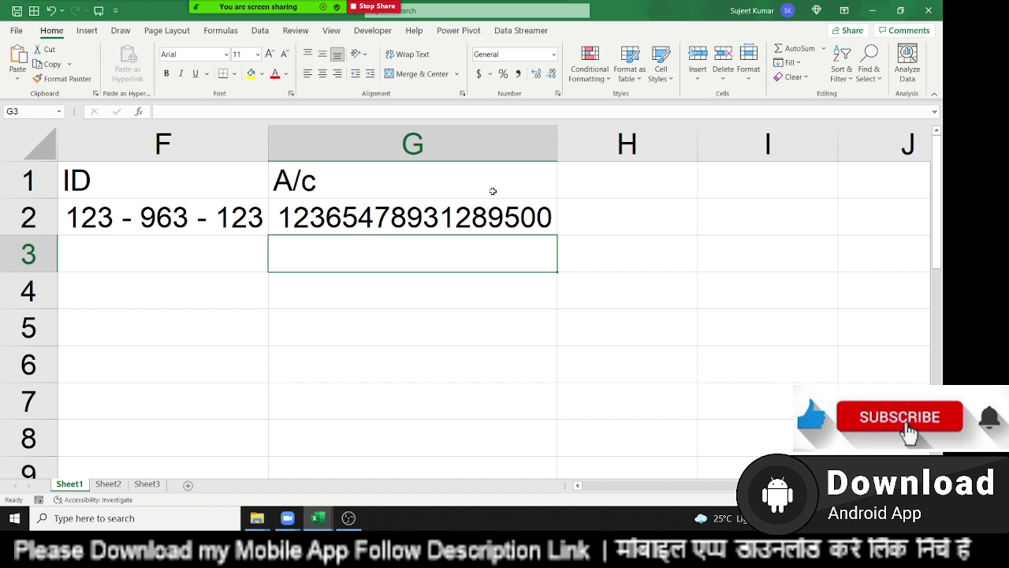
Step: Enter the heading CC in H1
{"action": "left_click", "coordinate": [493, 191]}
{"action": "key", "text": "Right"}
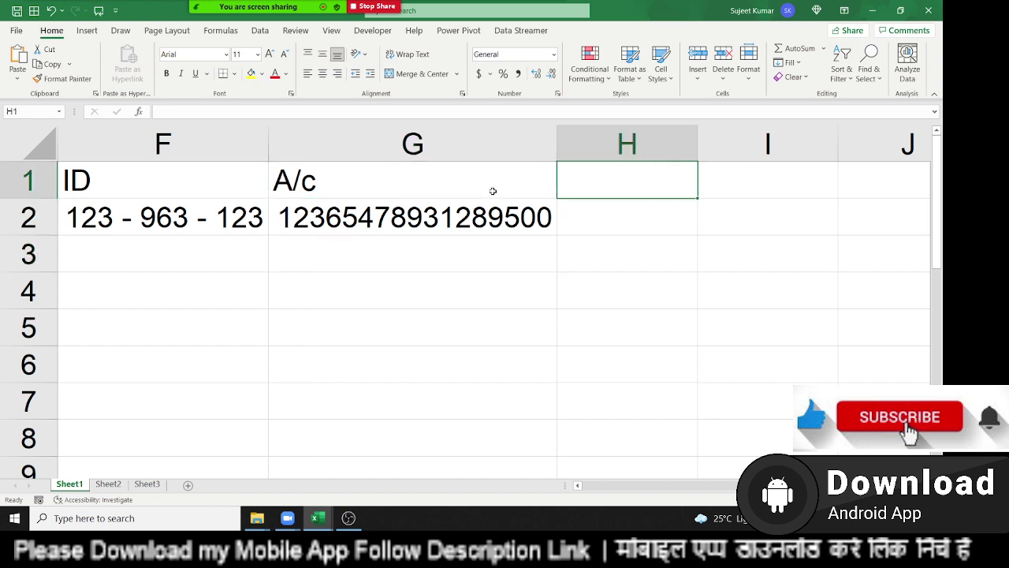
{"action": "type", "text": "CC"}
{"action": "key", "text": "Return"}
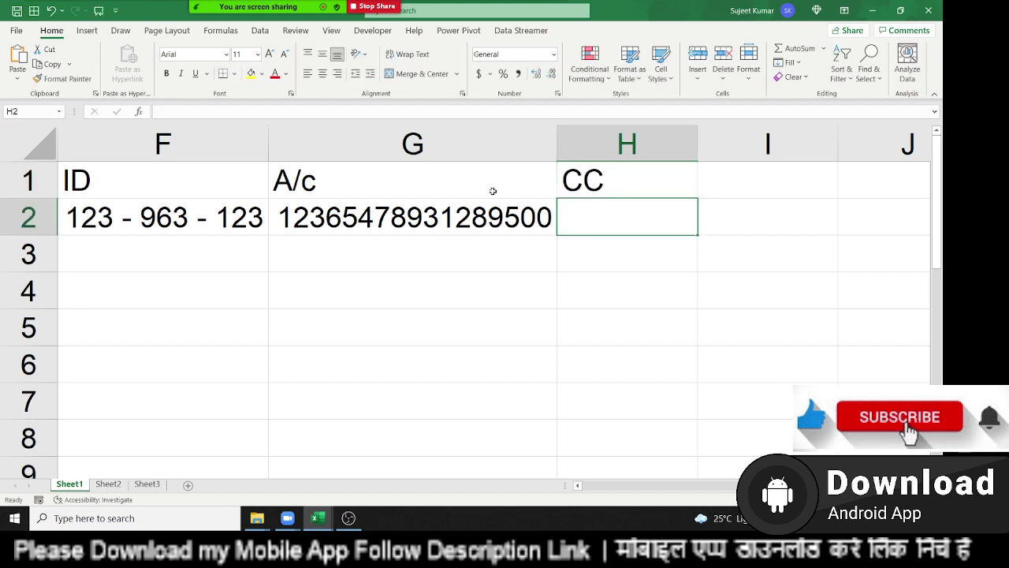
Step: Type a card number with its middle digits masked as XXXX XXXX into H2, then select H3:H4
{"action": "type", "text": "4521 "}
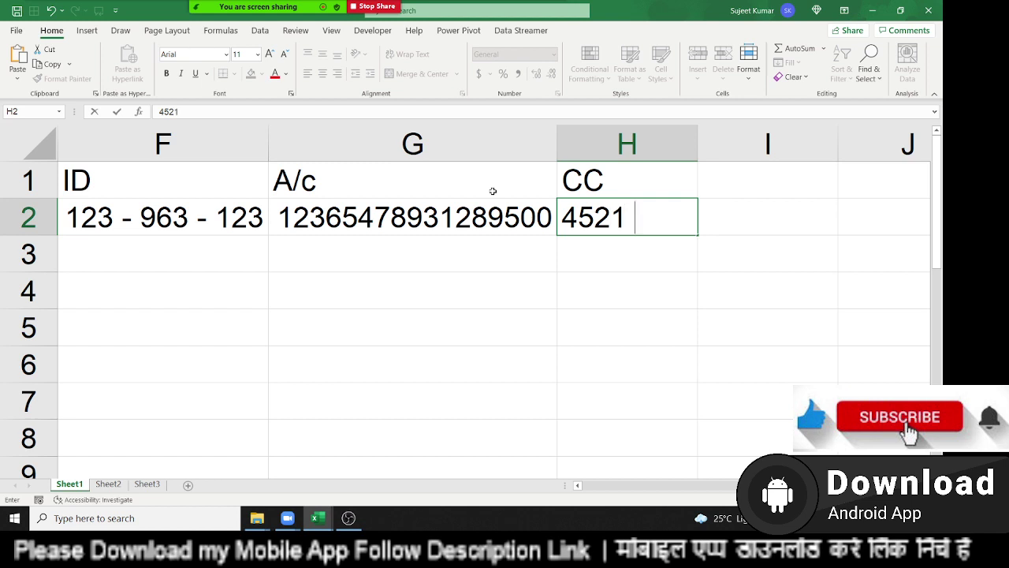
{"action": "type", "text": "XX"}
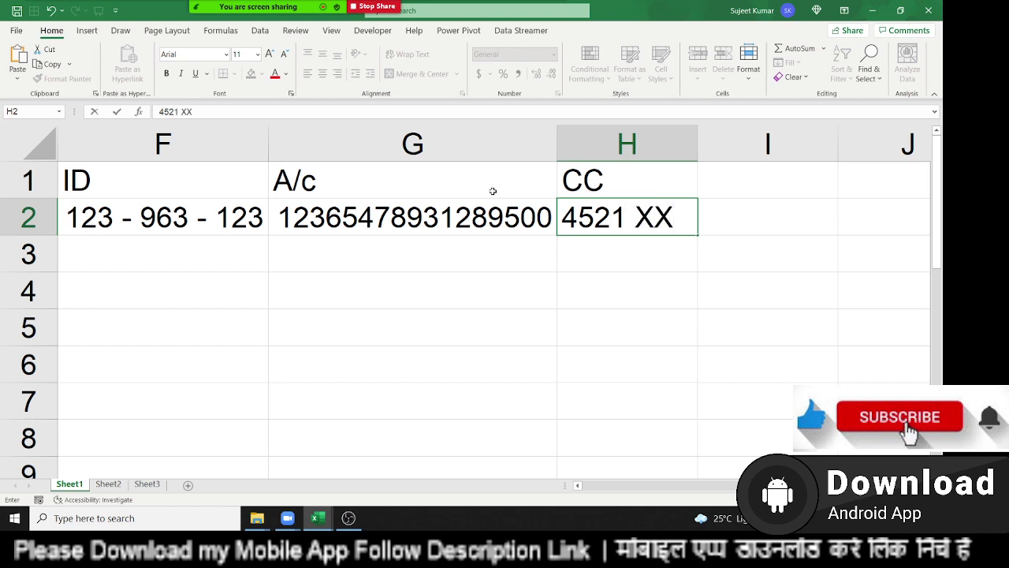
{"action": "type", "text": "XX "}
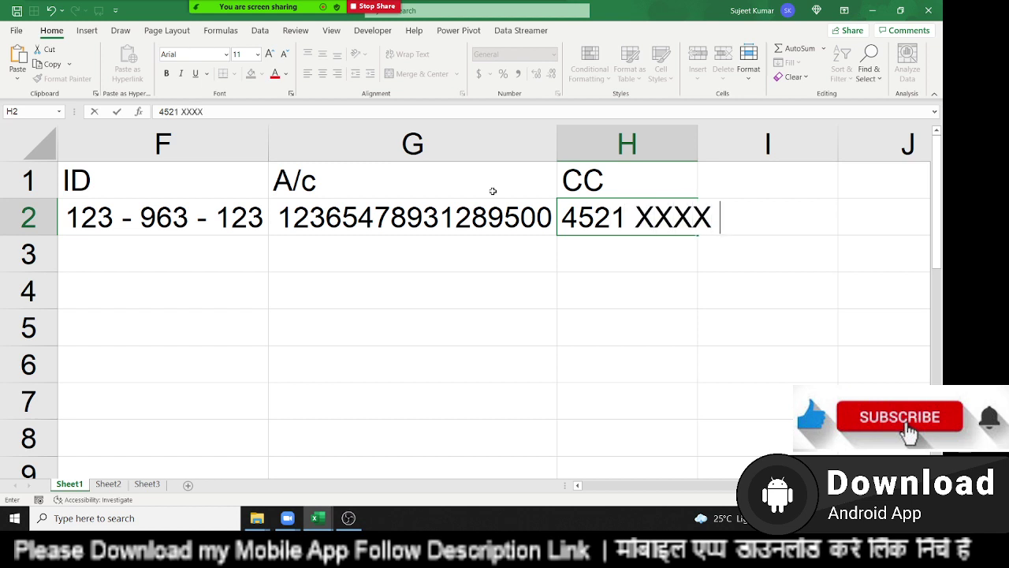
{"action": "type", "text": "XXXX "}
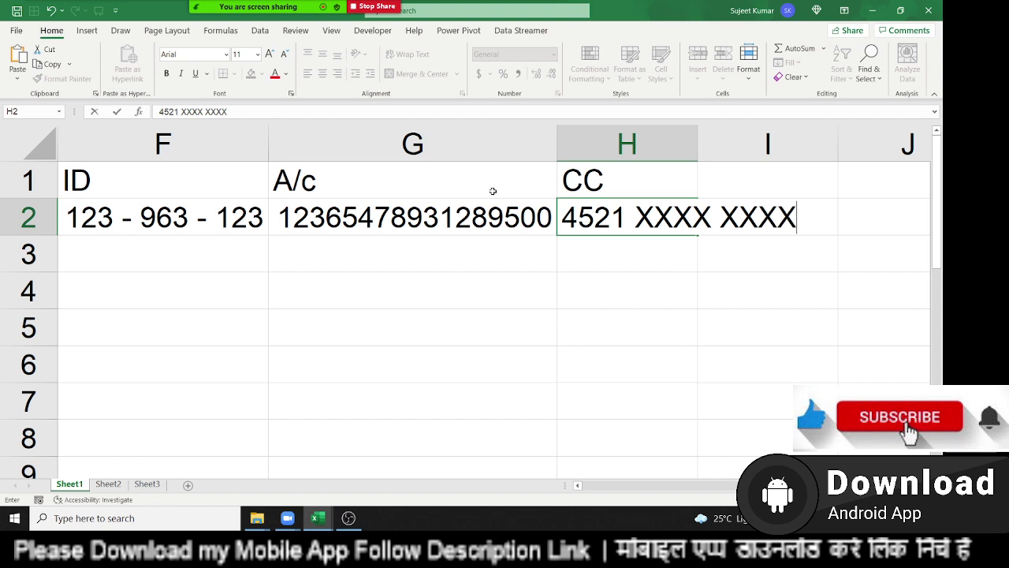
{"action": "type", "text": "852"}
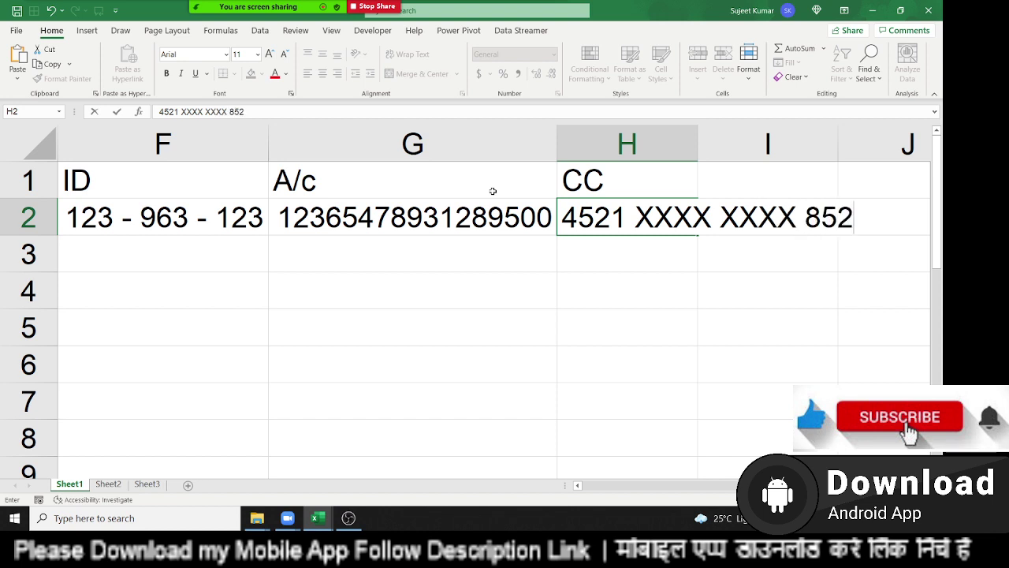
{"action": "type", "text": "1"}
{"action": "key", "text": "Return"}
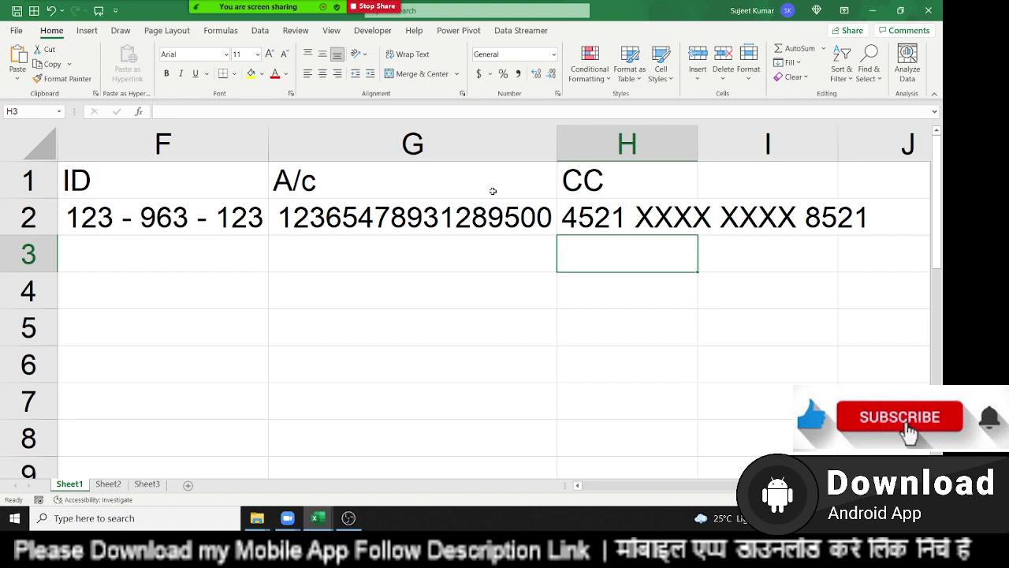
{"action": "left_click", "coordinate": [587, 297], "text": "shift"}
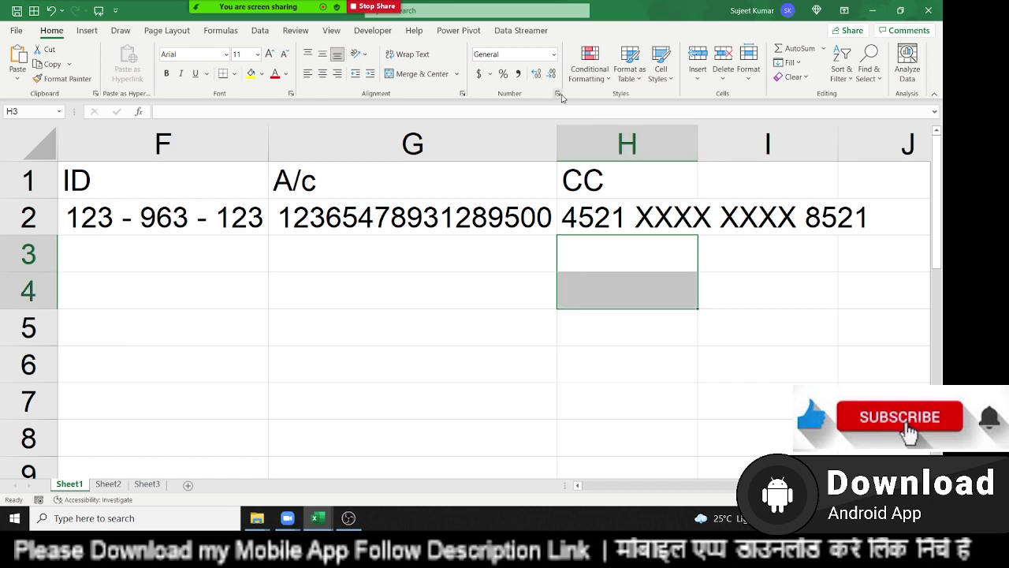
Step: Apply the custom format 0000 "XXXX XXXX " 0000 to the selected CC cells
{"action": "key", "text": "ctrl+1"}
{"action": "left_click", "coordinate": [379, 246]}
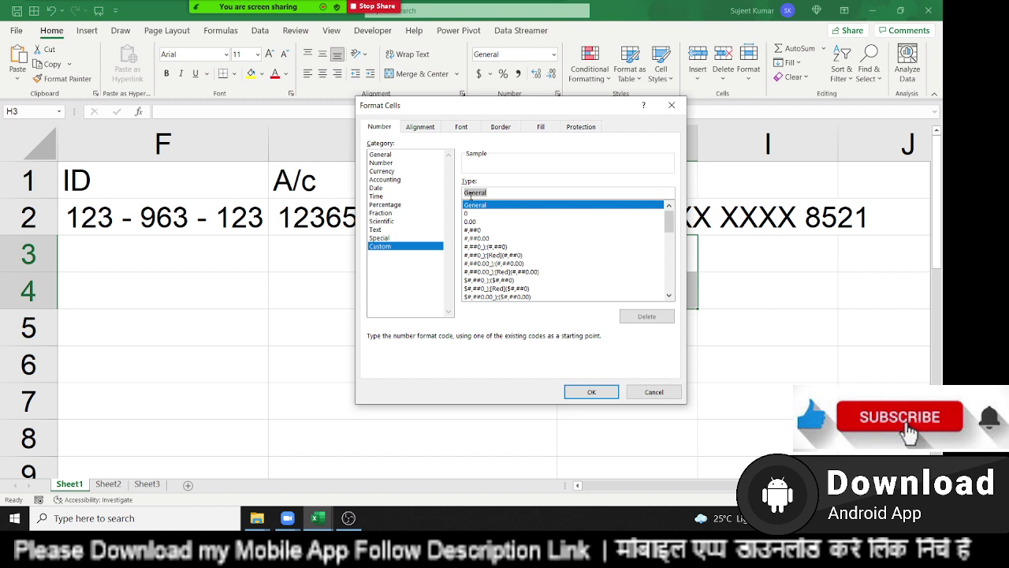
{"action": "type", "text": "00"}
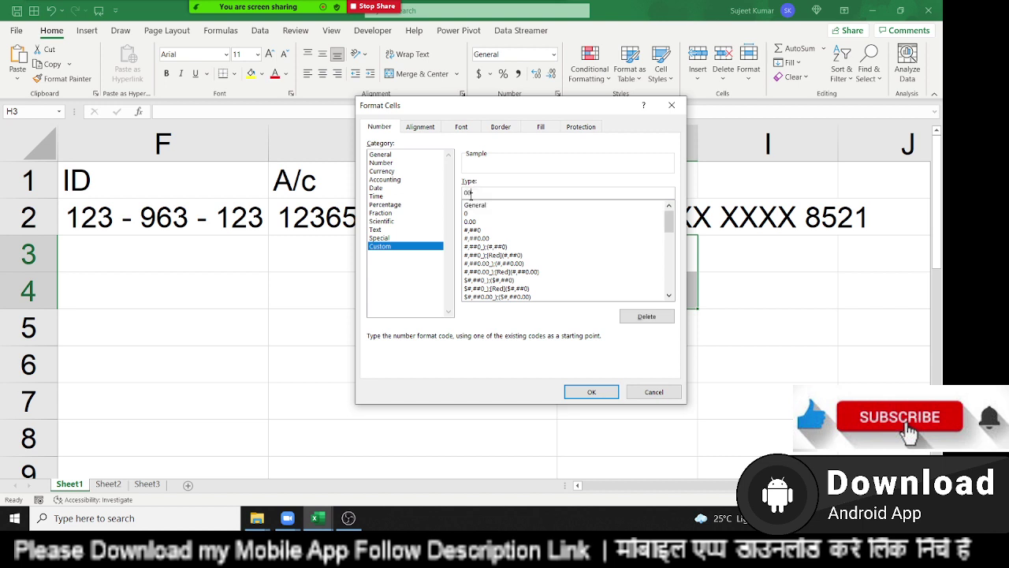
{"action": "type", "text": "00"}
{"action": "type", "text": " \"XX"}
{"action": "type", "text": "XX"}
{"action": "type", "text": " XXXX"}
{"action": "type", "text": " \""}
{"action": "key", "text": "BackSpace"}
{"action": "type", "text": "\" 00"}
{"action": "type", "text": "00"}
{"action": "key", "text": "Return"}
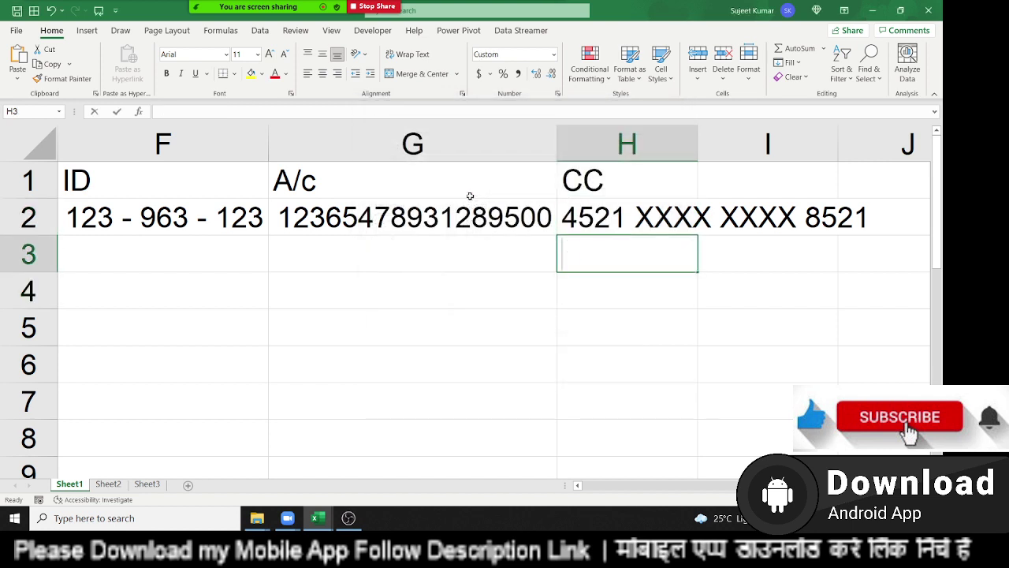
Step: Enter an eight-digit card number in H3 so it displays with the masked middle
{"action": "type", "text": "8521"}
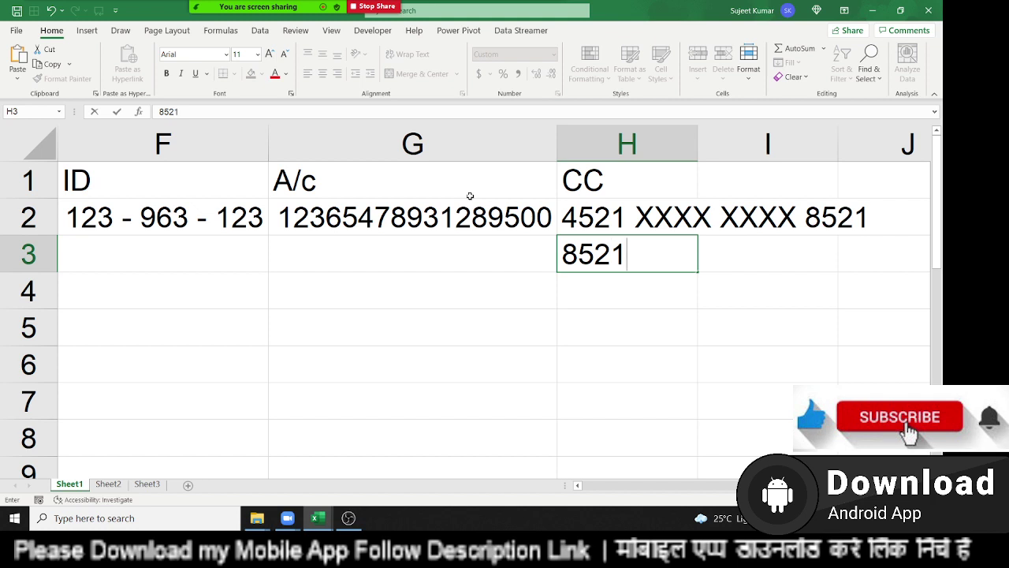
{"action": "type", "text": "3698"}
{"action": "key", "text": "Return"}
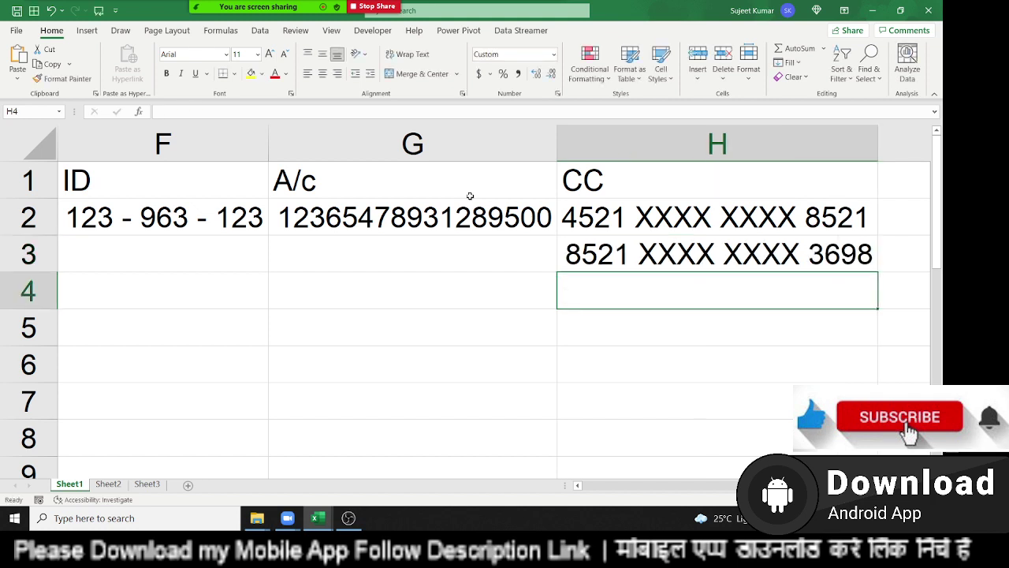
{"action": "key", "text": "Up"}
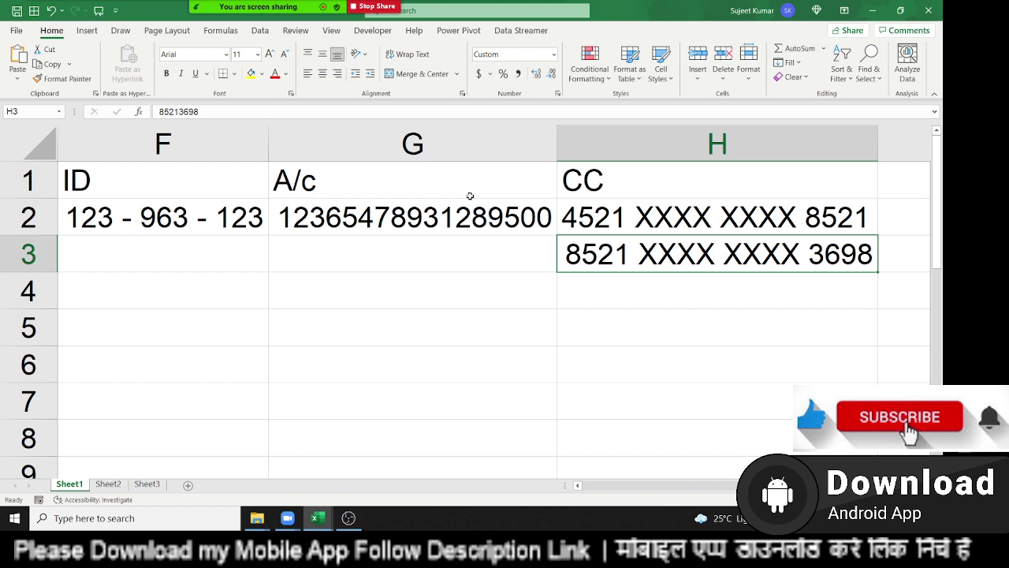
Step: Enter 445 in E3 so it displays as +91 followed by zero-padded digits
{"action": "key", "text": "Left"}
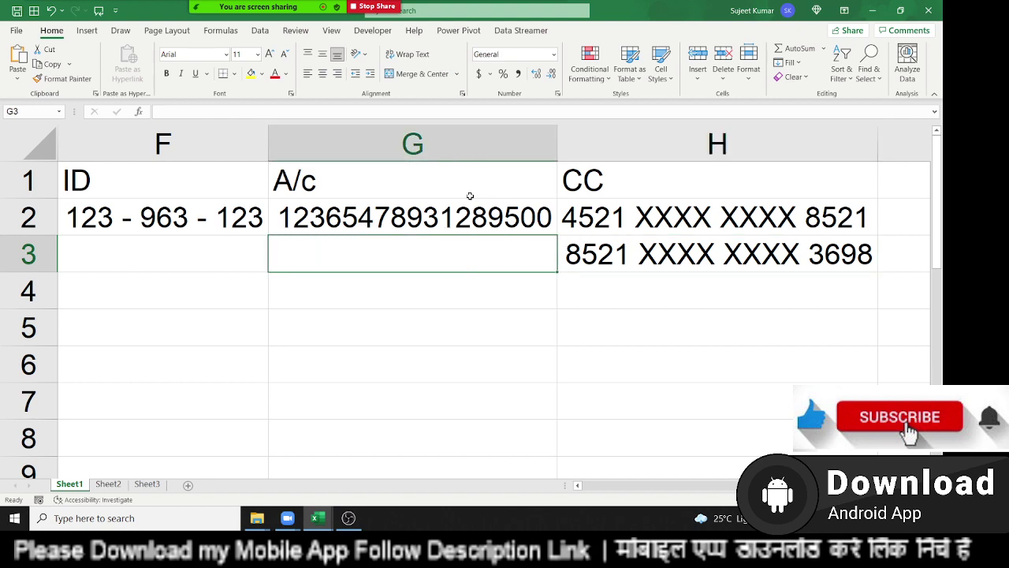
{"action": "key", "text": "Left"}
{"action": "key", "text": "Left"}
{"action": "key", "text": "Left"}
{"action": "key", "text": "Left"}
{"action": "key", "text": "Down"}
{"action": "key", "text": "Down"}
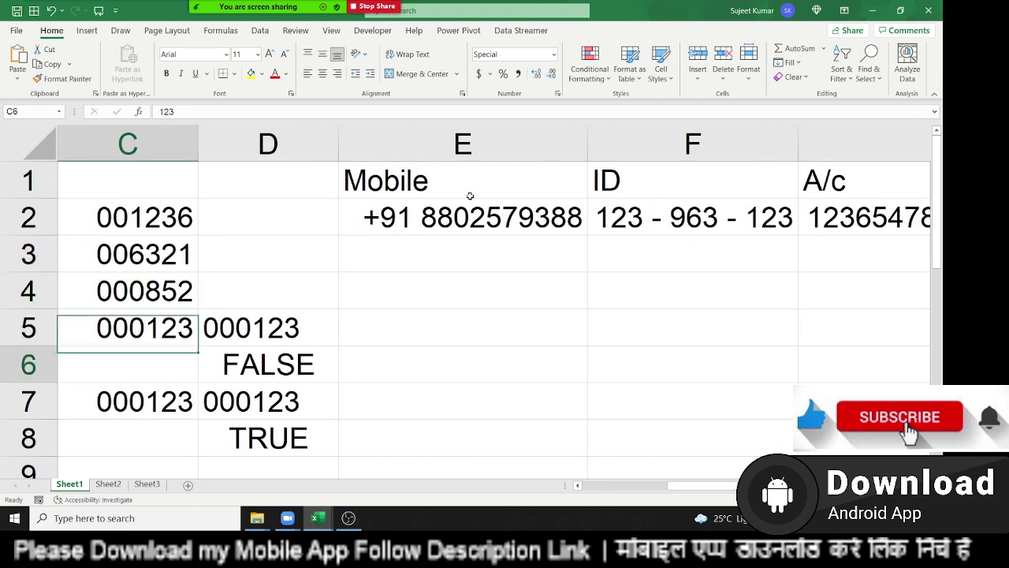
{"action": "key", "text": "Down"}
{"action": "key", "text": "Right"}
{"action": "key", "text": "Right"}
{"action": "key", "text": "Right"}
{"action": "key", "text": "Up"}
{"action": "key", "text": "Up"}
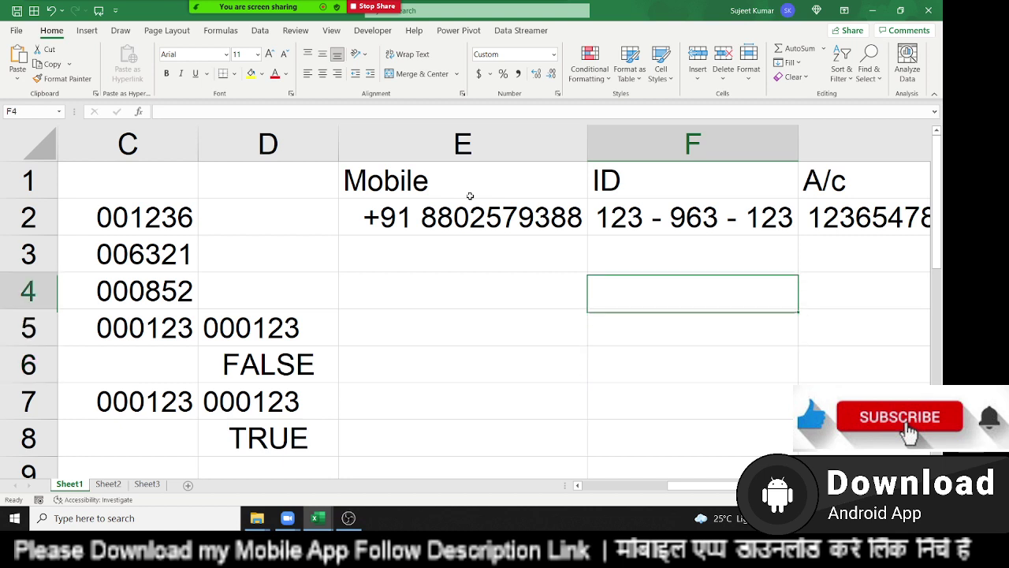
{"action": "key", "text": "Up"}
{"action": "key", "text": "Left"}
{"action": "type", "text": "445"}
{"action": "key", "text": "Return"}
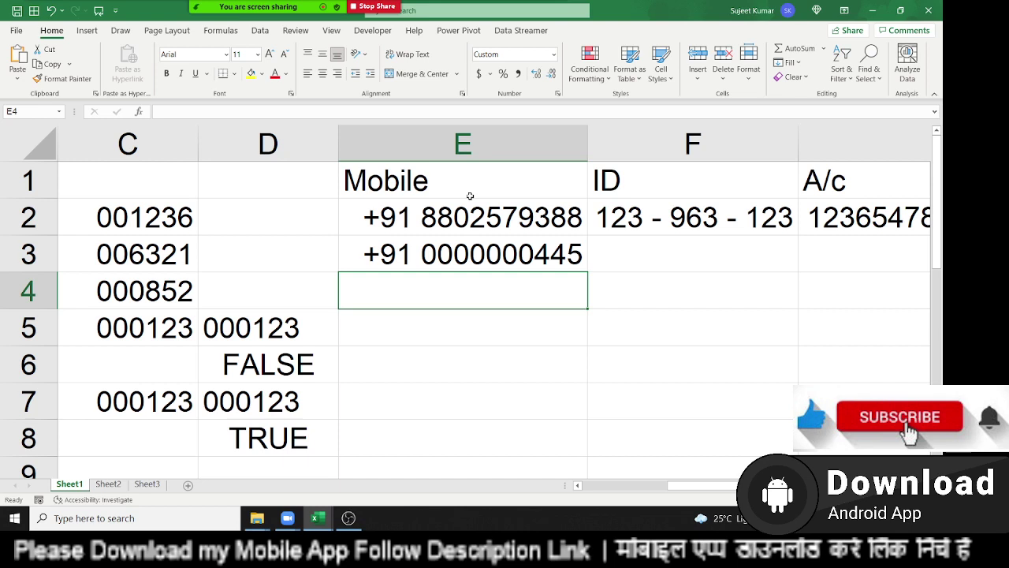
Step: Replace the zeros in the E2:E6 +91 format code with ########### to drop padding
{"action": "left_click_drag", "start_coordinate": [489, 224], "coordinate": [491, 355]}
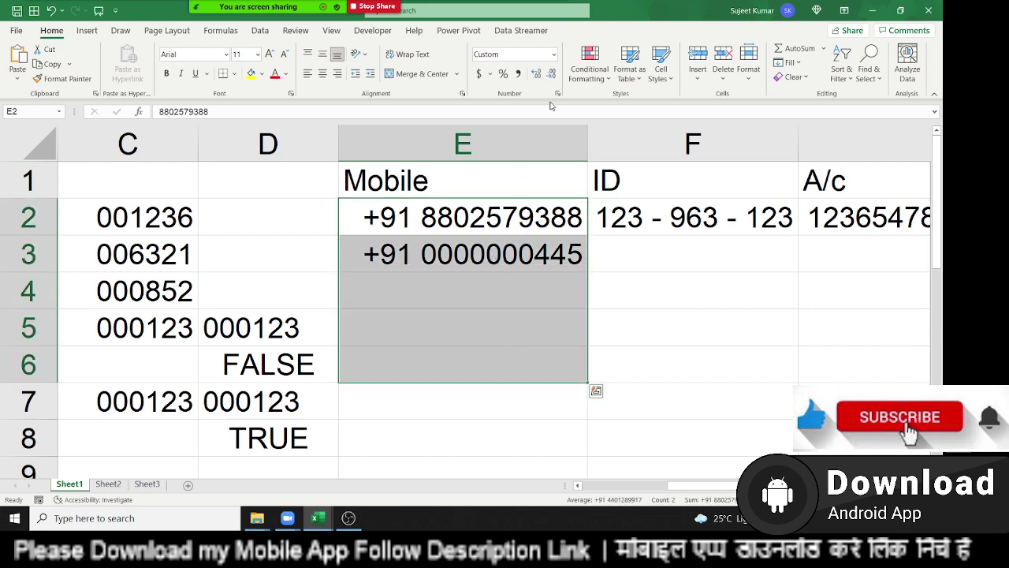
{"action": "left_click", "coordinate": [557, 94]}
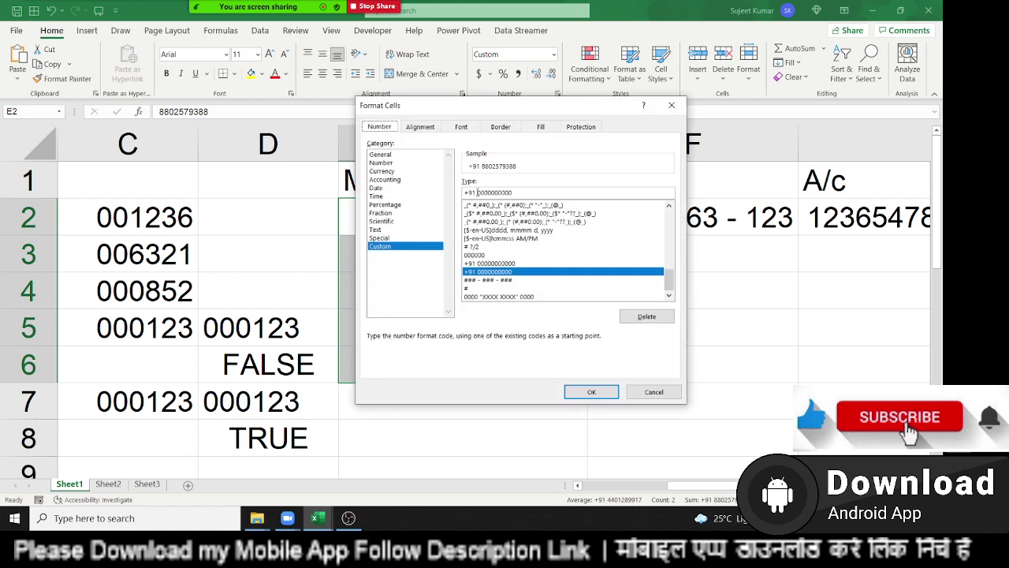
{"action": "left_click_drag", "start_coordinate": [477, 193], "coordinate": [541, 193]}
{"action": "key", "text": "BackSpace"}
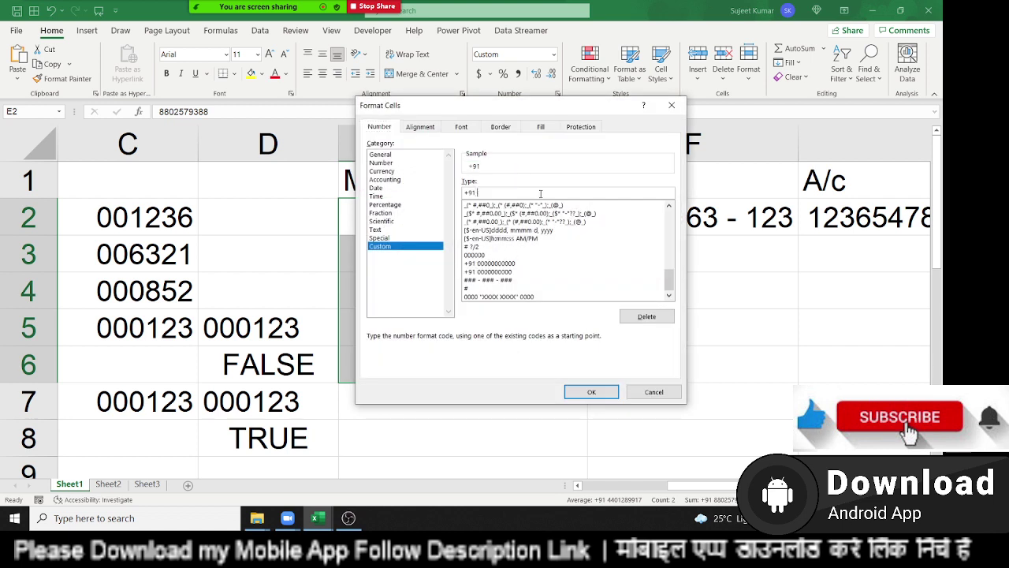
{"action": "type", "text": "######"}
{"action": "type", "text": "#####"}
{"action": "key", "text": "Return"}
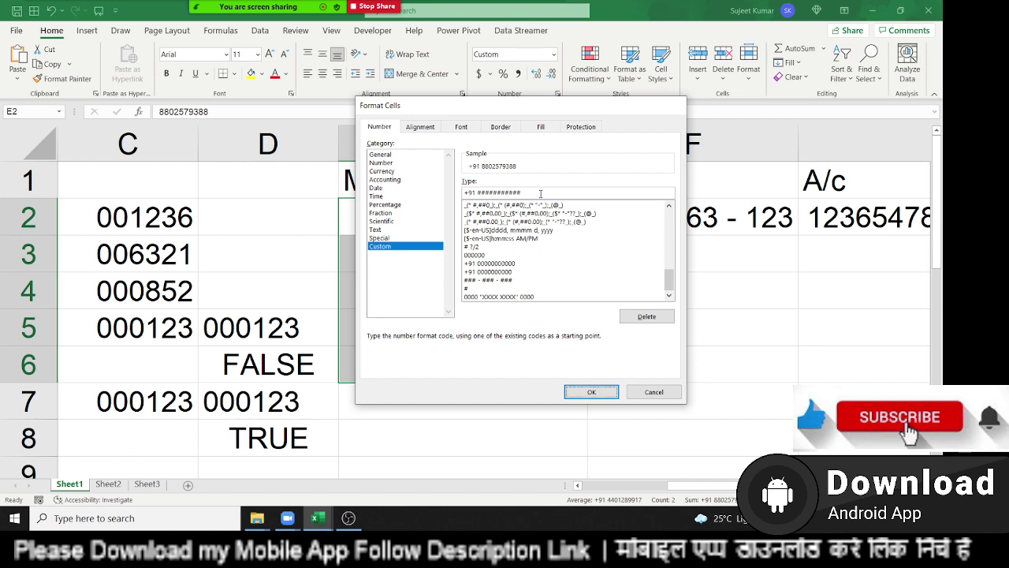
Step: Enter 852147 in E4 so it shows +91 852147
{"action": "key", "text": "Down"}
{"action": "key", "text": "Up"}
{"action": "key", "text": "Down"}
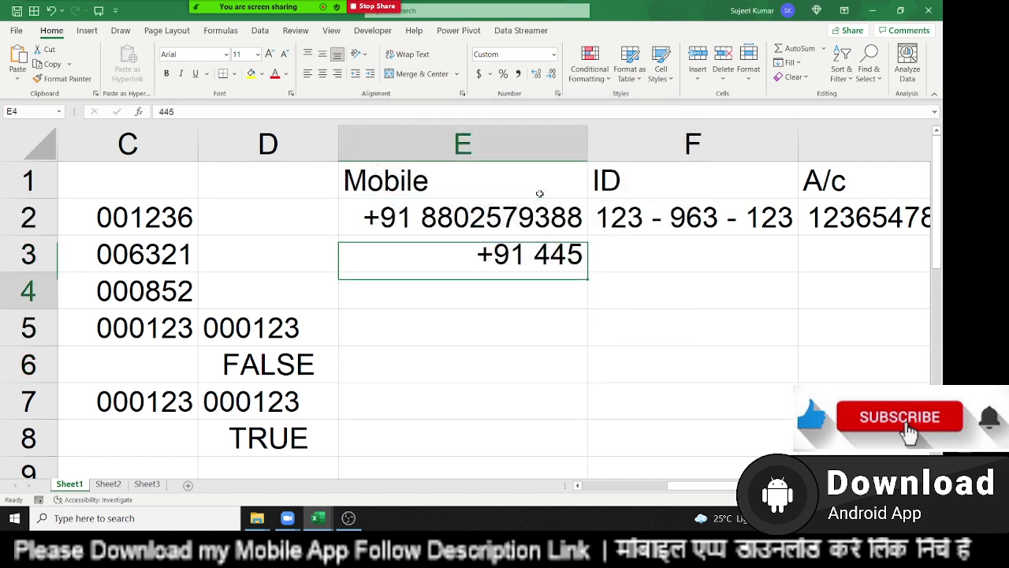
{"action": "key", "text": "Down"}
{"action": "type", "text": "85214"}
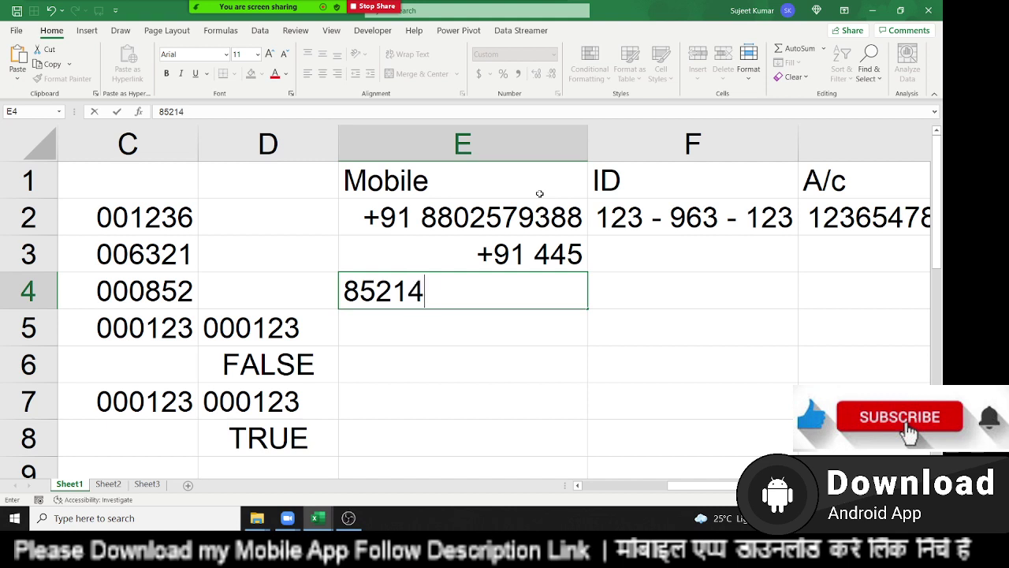
{"action": "type", "text": "7"}
{"action": "key", "text": "Return"}
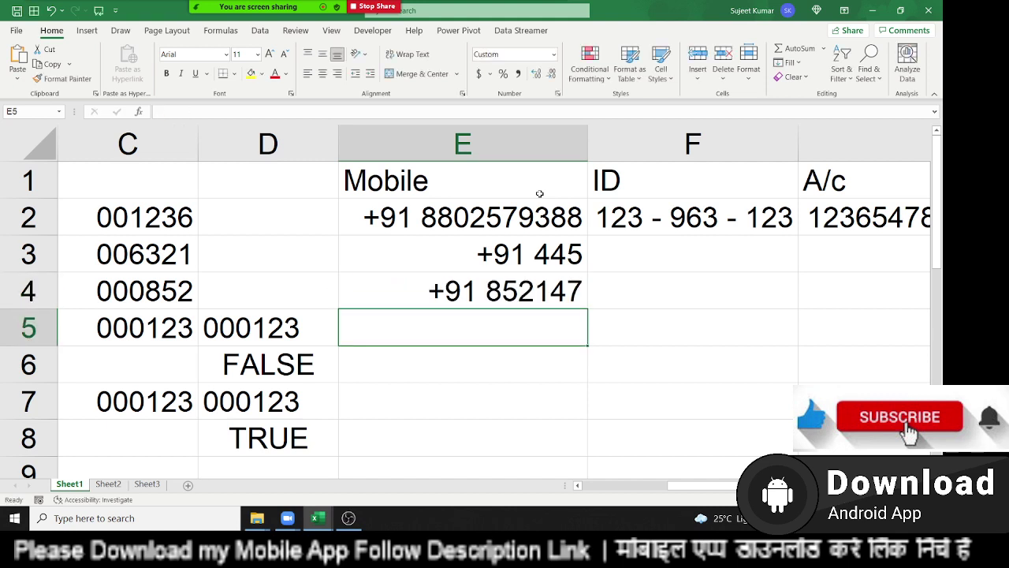
Step: Put the text MRP 1500 into D15, replacing an initial 1500
{"action": "scroll", "coordinate": [550, 219], "scroll_direction": "down", "scroll_amount": 3}
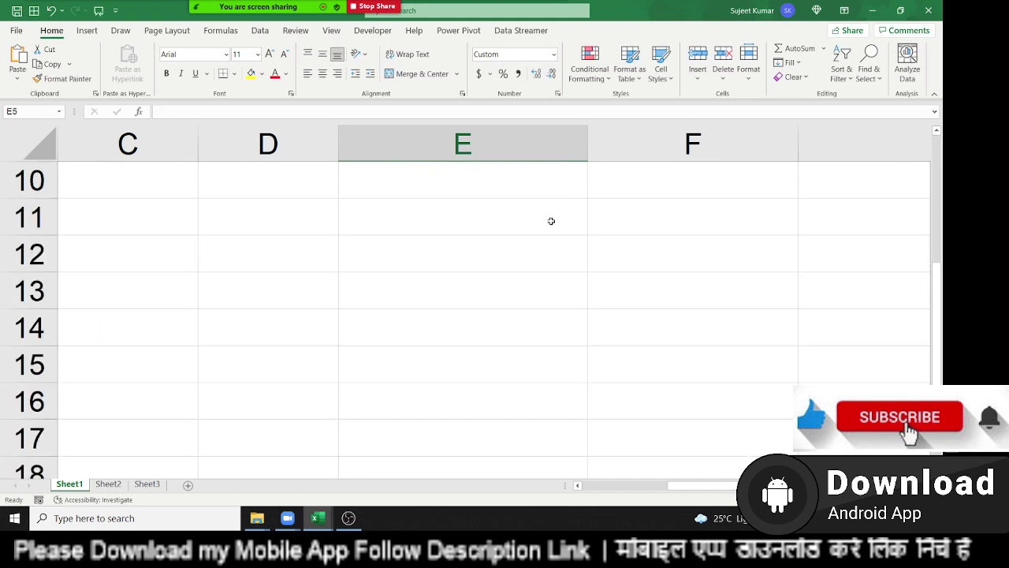
{"action": "scroll", "coordinate": [480, 210], "scroll_direction": "down", "scroll_amount": 2}
{"action": "scroll", "coordinate": [279, 268], "scroll_direction": "up", "scroll_amount": 1}
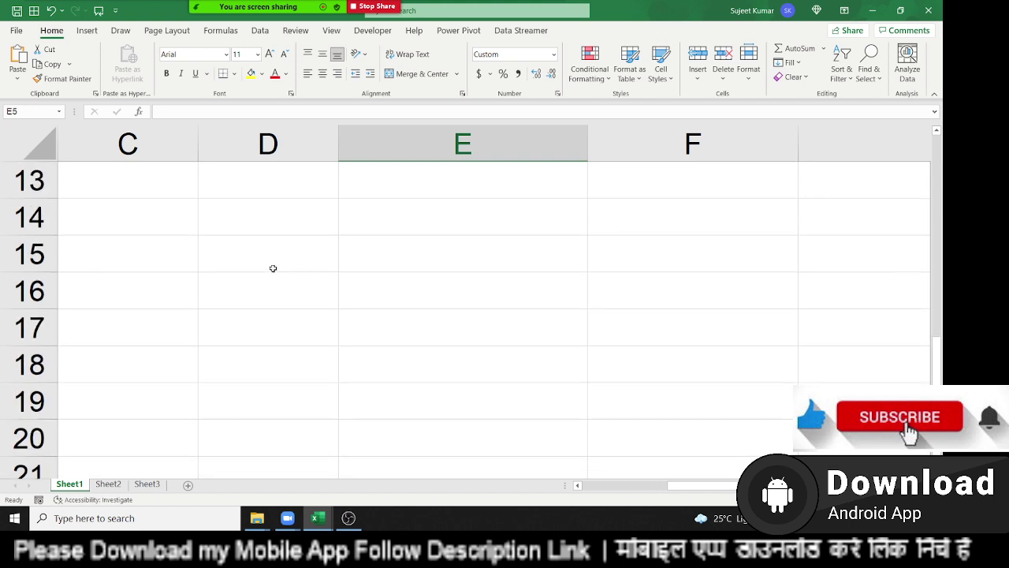
{"action": "left_click", "coordinate": [301, 224]}
{"action": "left_click", "coordinate": [286, 259]}
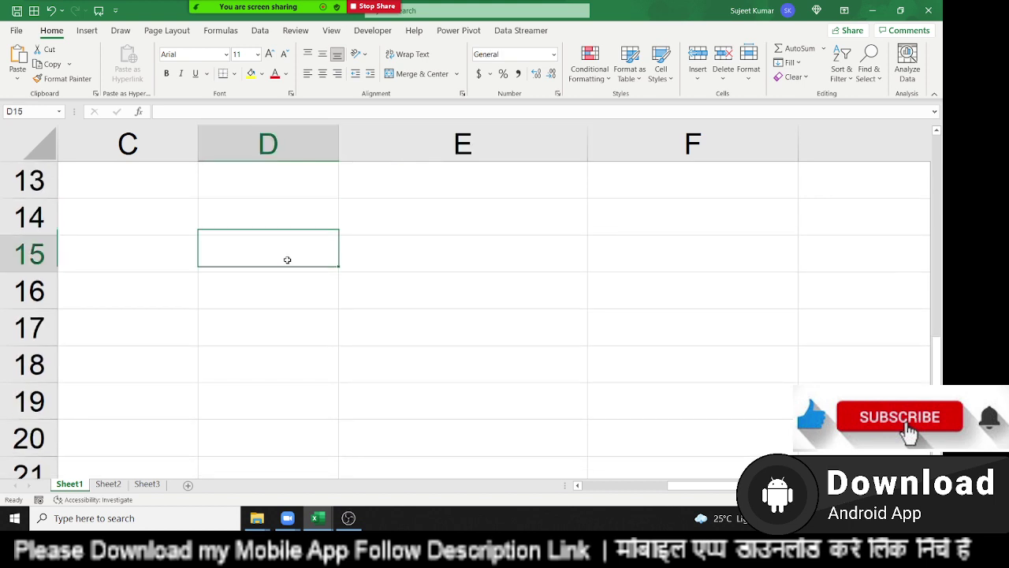
{"action": "type", "text": "1500"}
{"action": "key", "text": "Return"}
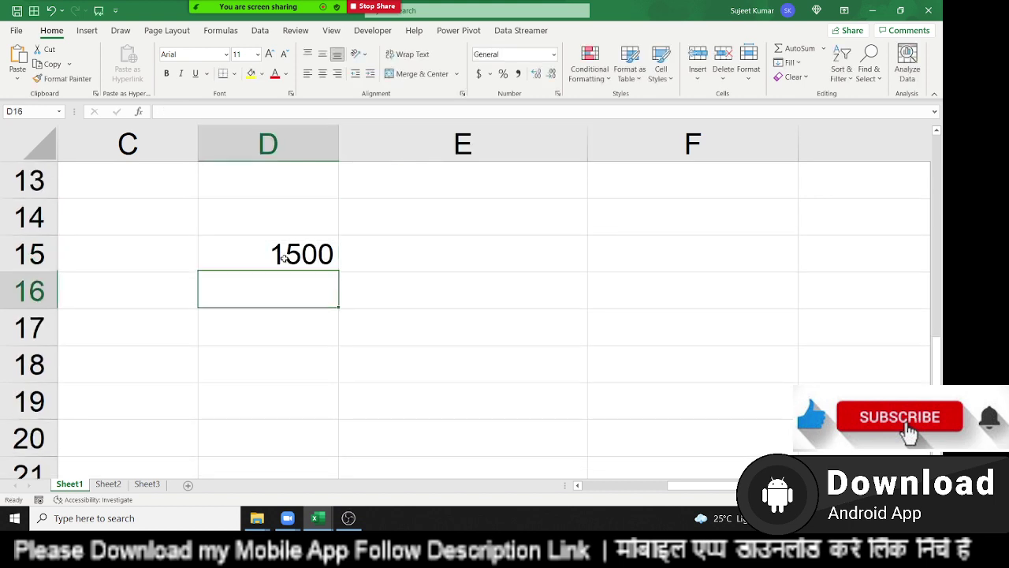
{"action": "left_click", "coordinate": [284, 258]}
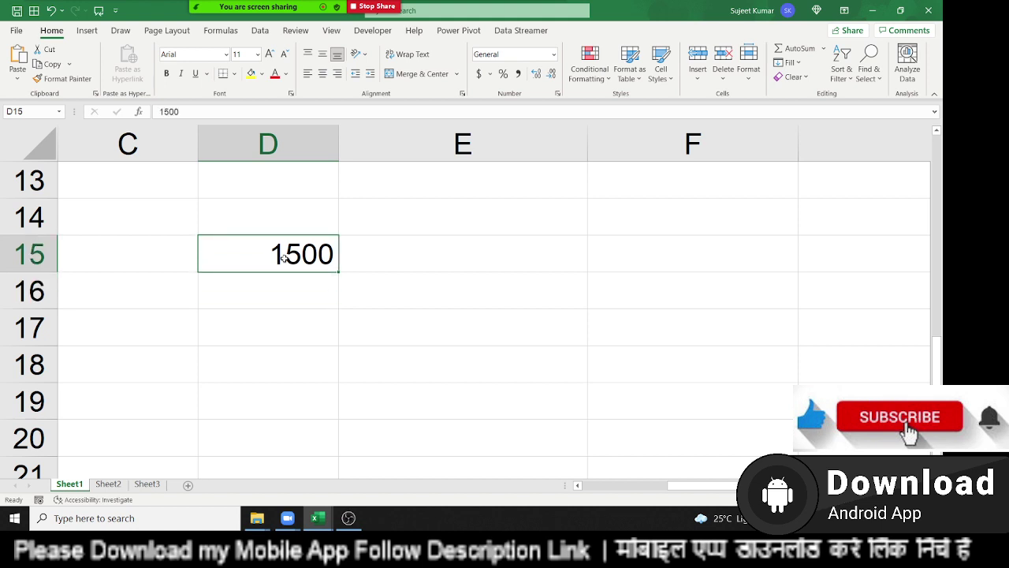
{"action": "type", "text": "MRP 150"}
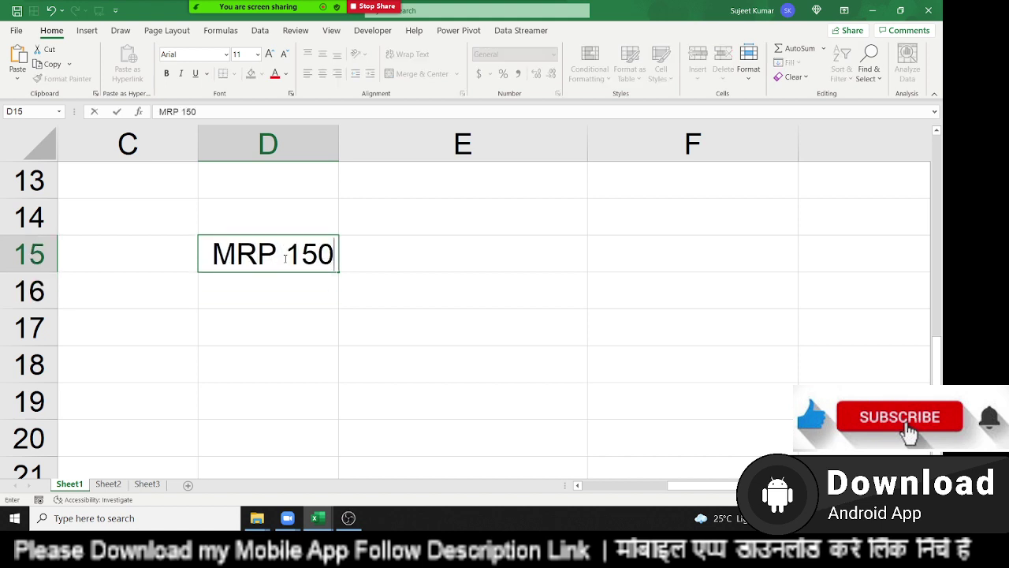
{"action": "type", "text": "0"}
{"action": "key", "text": "Return"}
Step: Add =D15+20 in E15, which returns #VALUE!, then select D15 to inspect it
{"action": "left_click", "coordinate": [284, 258]}
{"action": "key", "text": "Right"}
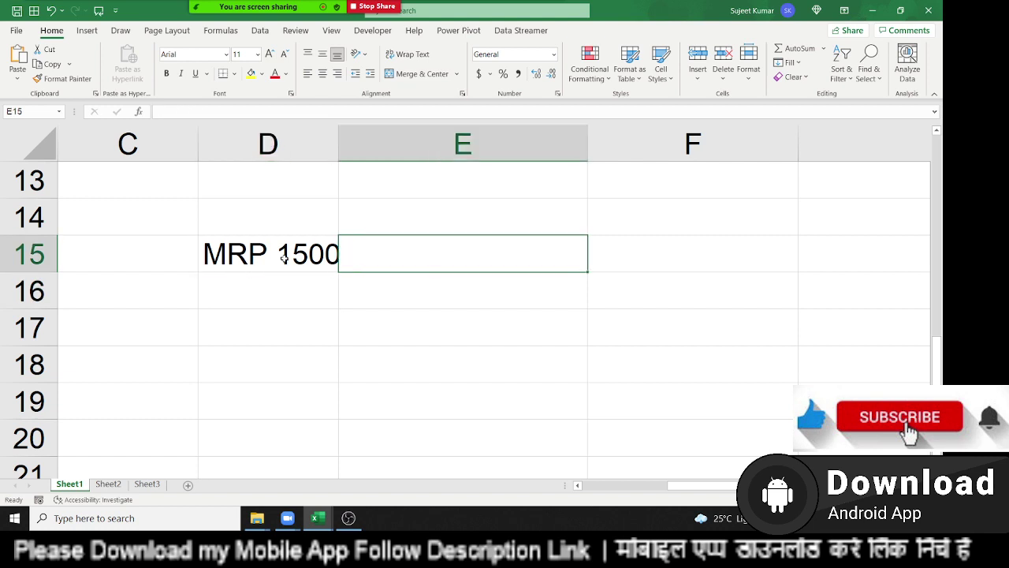
{"action": "type", "text": "="}
{"action": "left_click", "coordinate": [284, 258]}
{"action": "type", "text": "+2"}
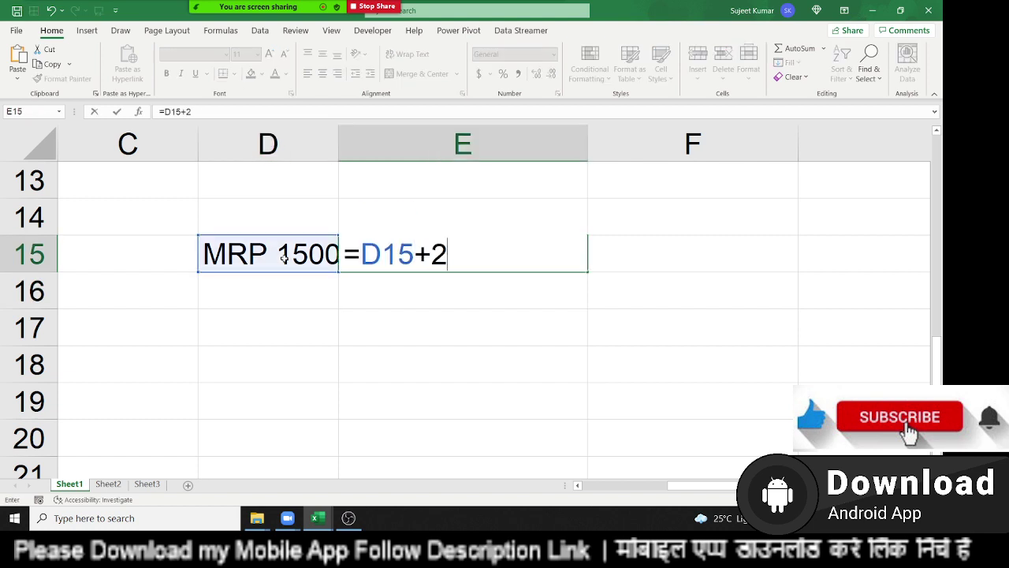
{"action": "type", "text": "0"}
{"action": "key", "text": "Return"}
{"action": "key", "text": "Up"}
{"action": "left_click", "coordinate": [284, 258]}
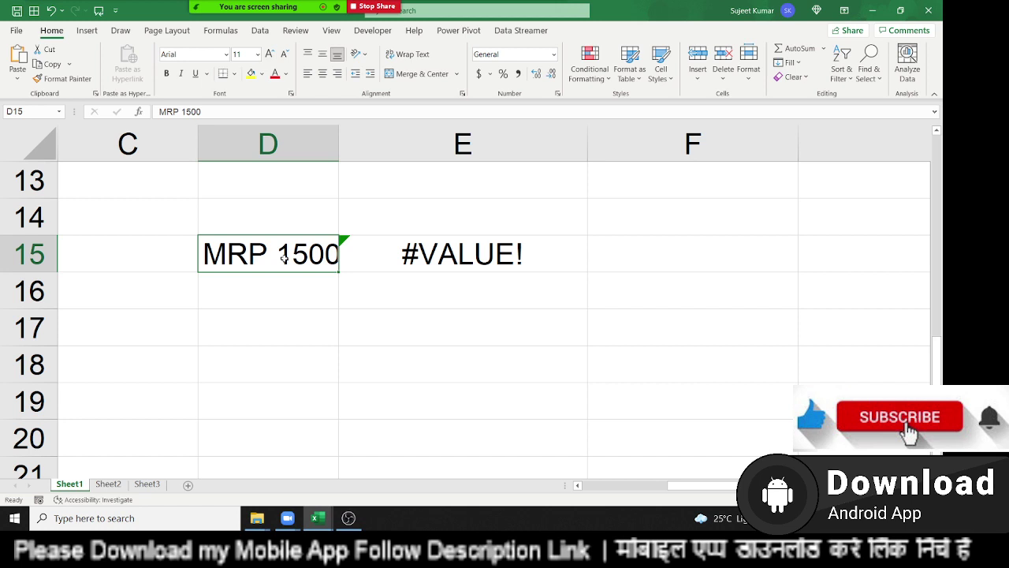
Step: Enter 1500 in D16
{"action": "key", "text": "Down"}
{"action": "type", "text": "1"}
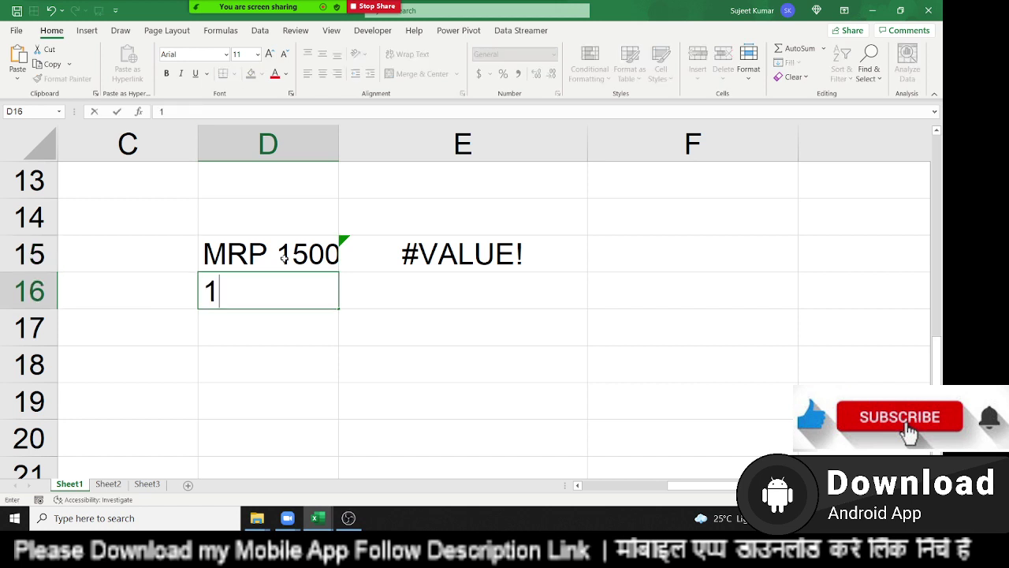
{"action": "type", "text": "500"}
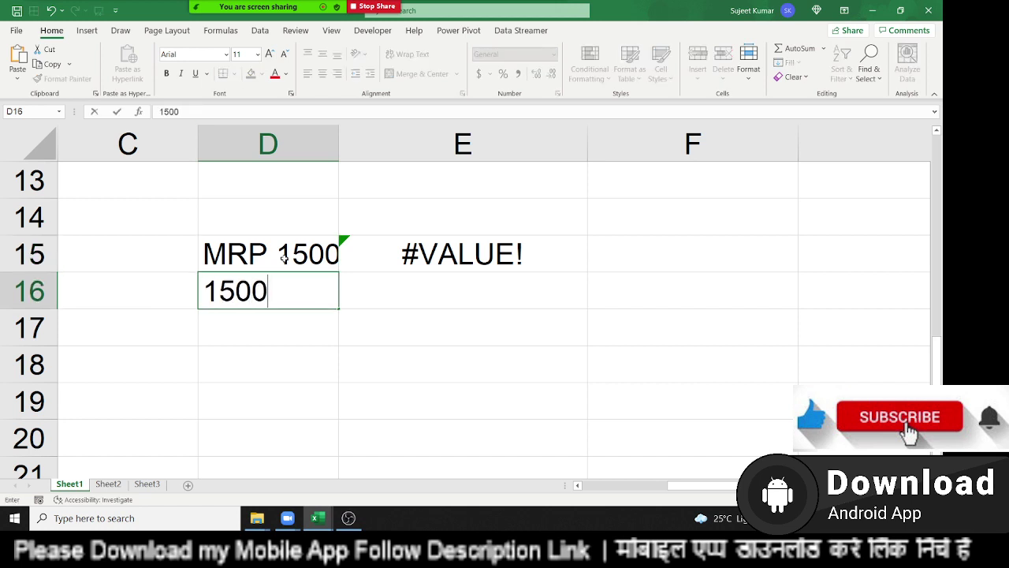
{"action": "key", "text": "Return"}
{"action": "key", "text": "Up"}
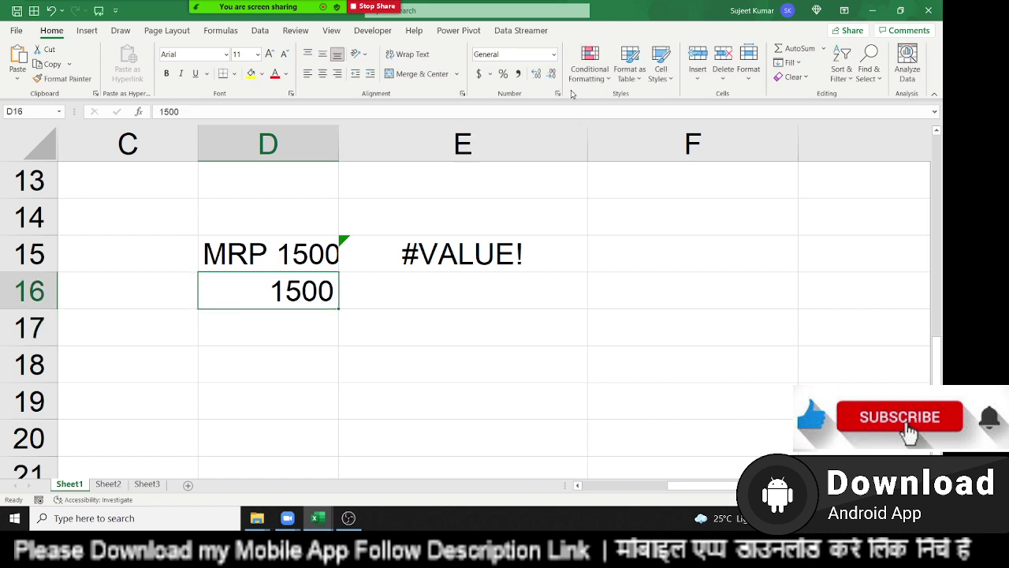
Step: Give D16 the custom format "MRP", which shows only MRP and hides the number
{"action": "key", "text": "ctrl+1"}
{"action": "left_click", "coordinate": [392, 247]}
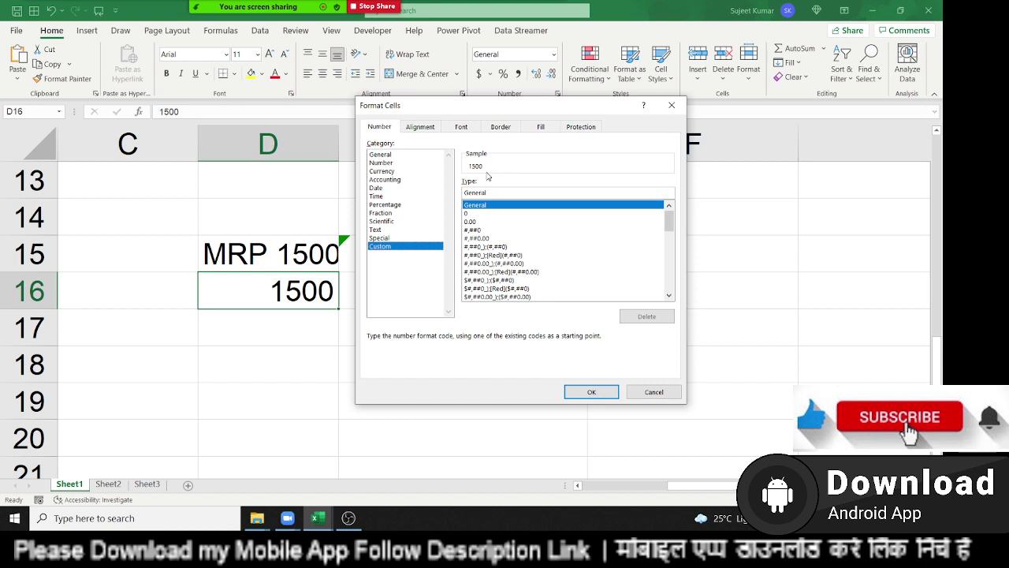
{"action": "double_click", "coordinate": [481, 192]}
{"action": "type", "text": "\""}
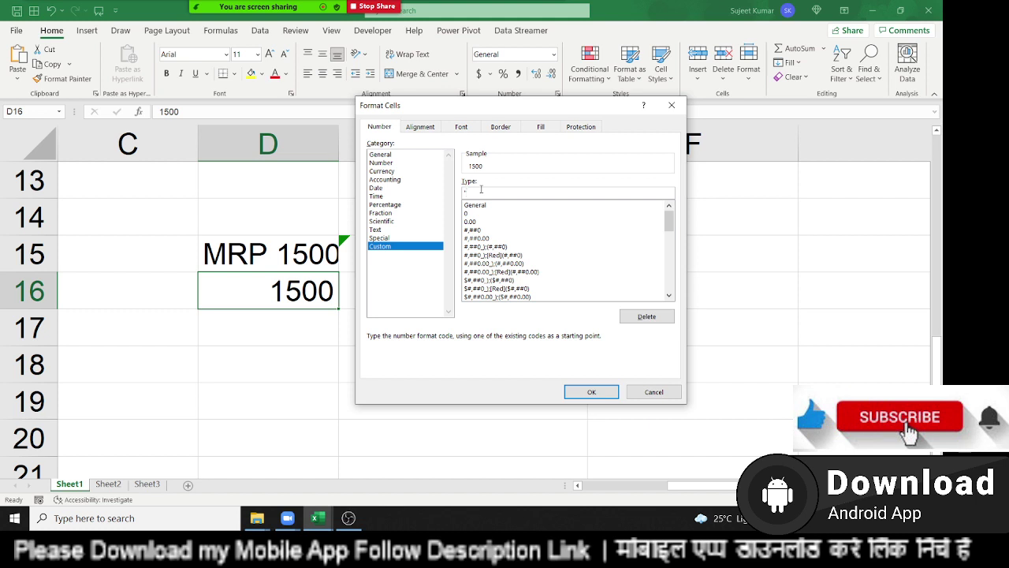
{"action": "type", "text": "MRP"}
{"action": "type", "text": "\""}
{"action": "key", "text": "Return"}
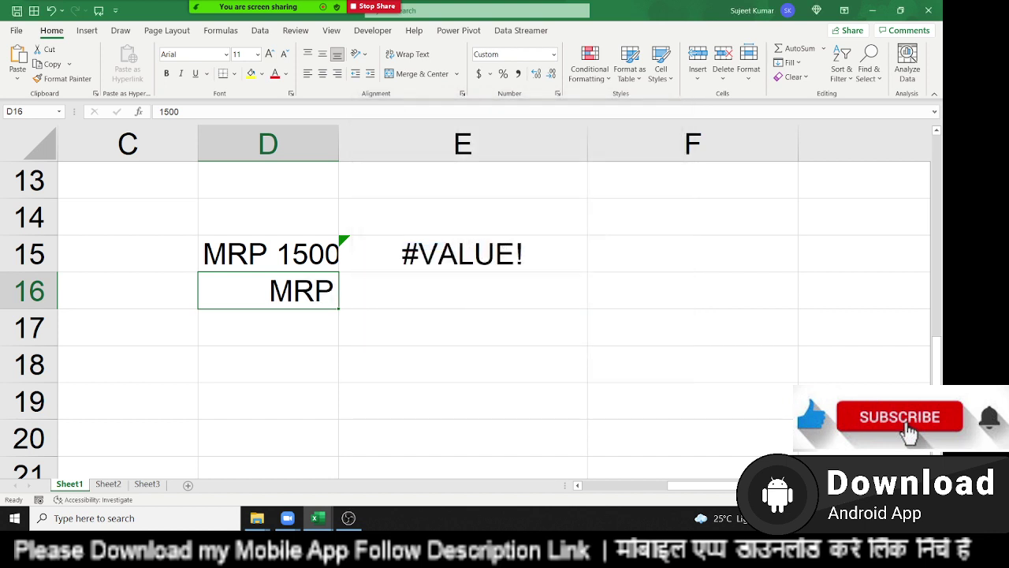
Step: Change D16's custom format to "MRP" 0 so it displays MRP 1500
{"action": "left_click", "coordinate": [556, 97]}
{"action": "left_click_drag", "start_coordinate": [521, 109], "coordinate": [633, 117]}
{"action": "left_click", "coordinate": [616, 197]}
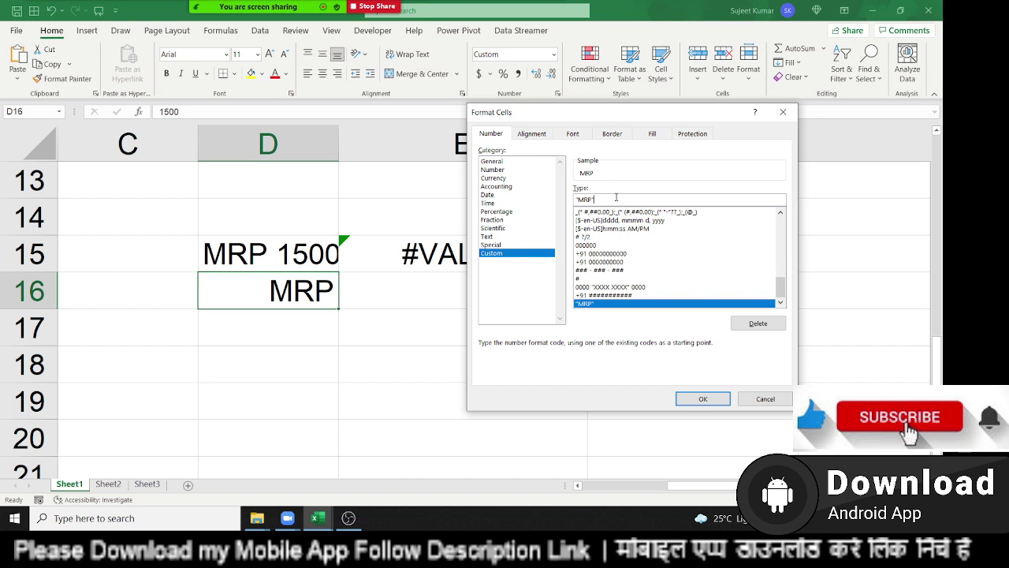
{"action": "type", "text": "0"}
{"action": "key", "text": "Return"}
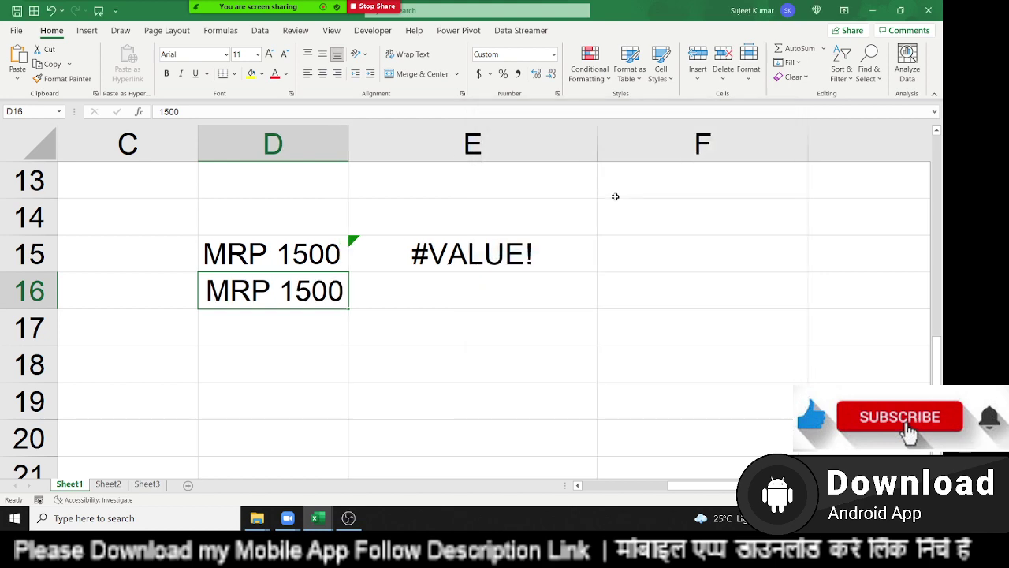
Step: Try the format code "MRP" #, then settle on "MRP" 00 for D16
{"action": "left_click", "coordinate": [558, 93]}
{"action": "double_click", "coordinate": [608, 200]}
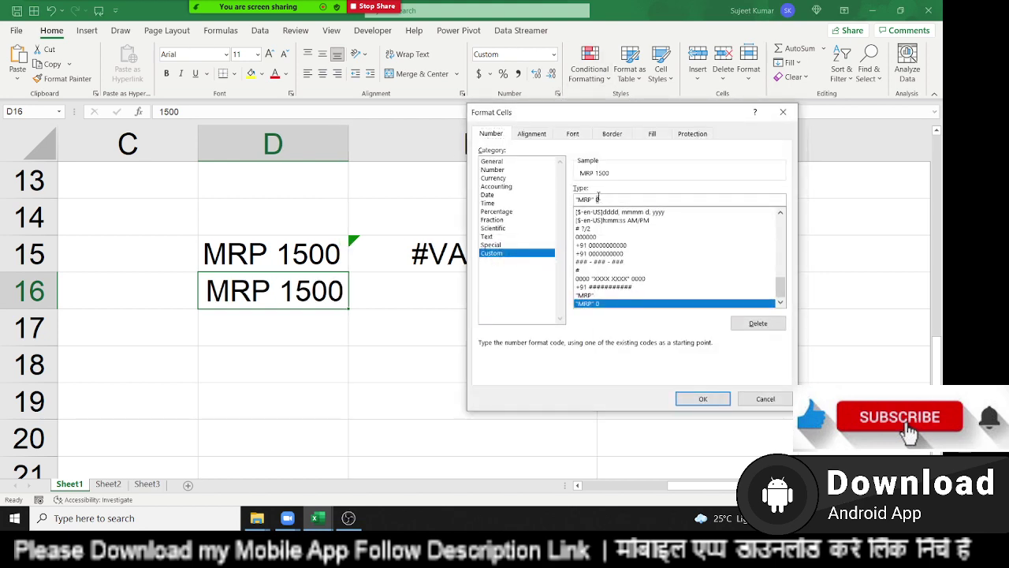
{"action": "key", "text": "BackSpace"}
{"action": "key", "text": "Escape"}
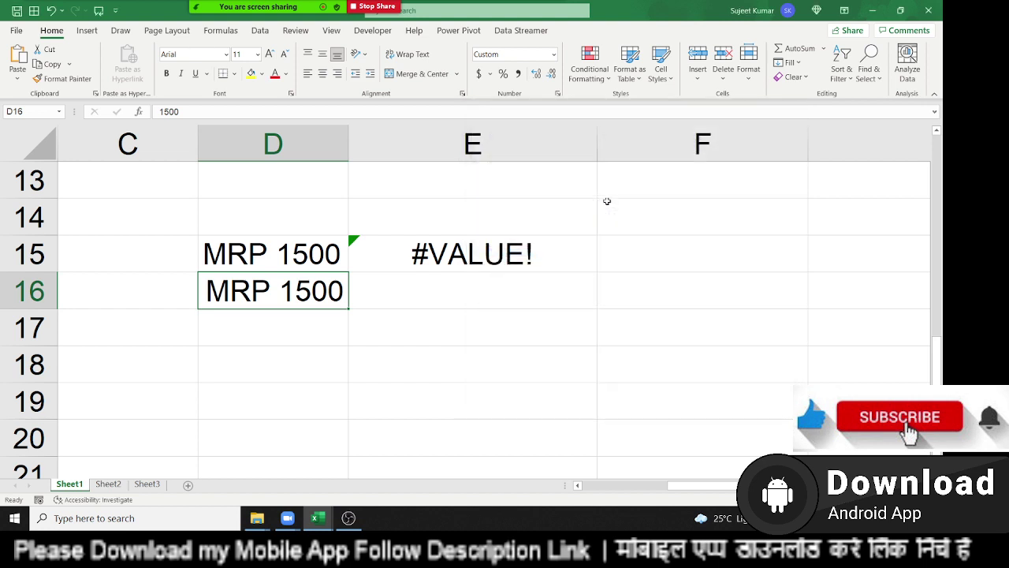
{"action": "left_click", "coordinate": [558, 93]}
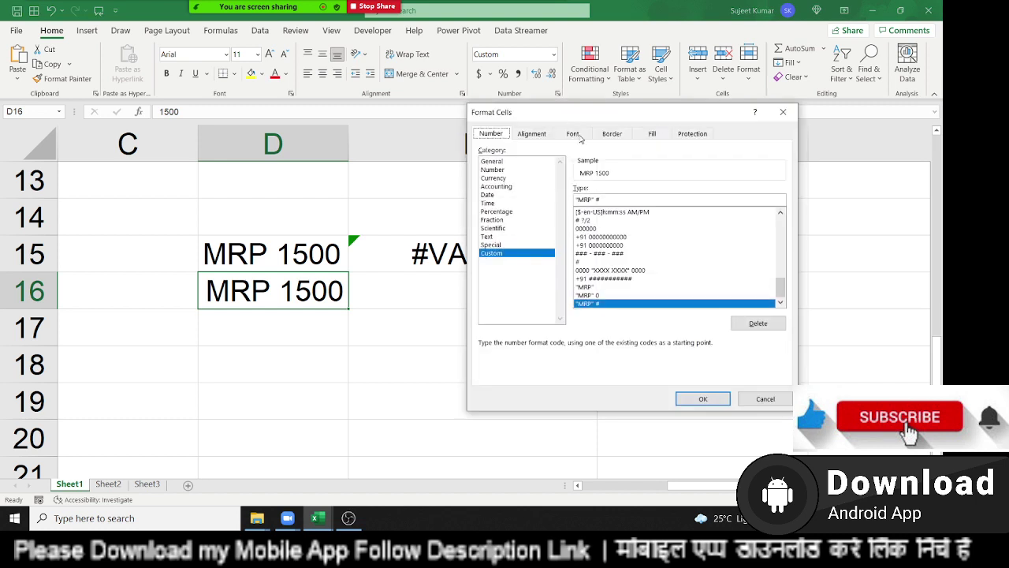
{"action": "left_click", "coordinate": [599, 200]}
{"action": "key", "text": "BackSpace"}
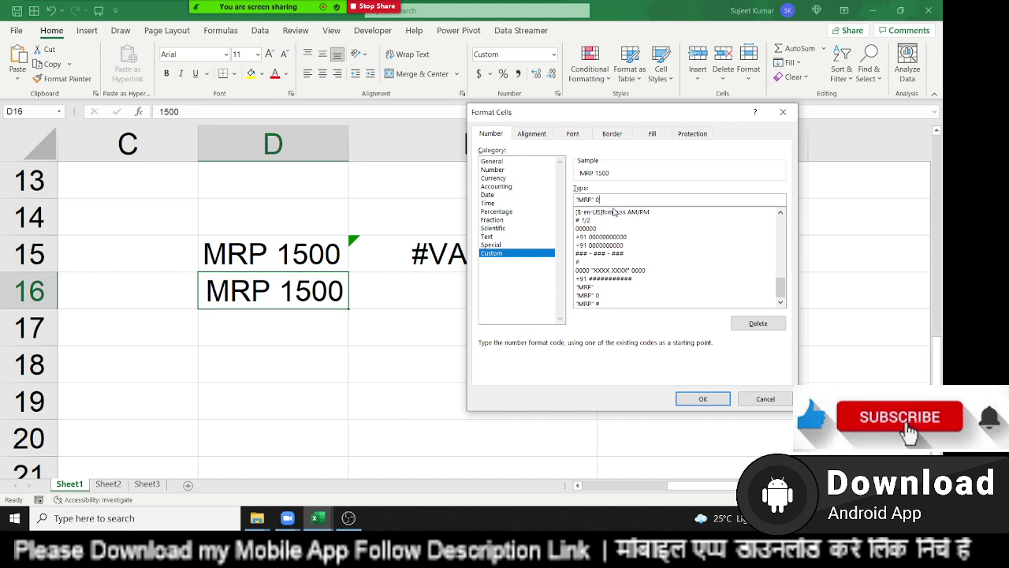
{"action": "type", "text": "00"}
{"action": "key", "text": "Return"}
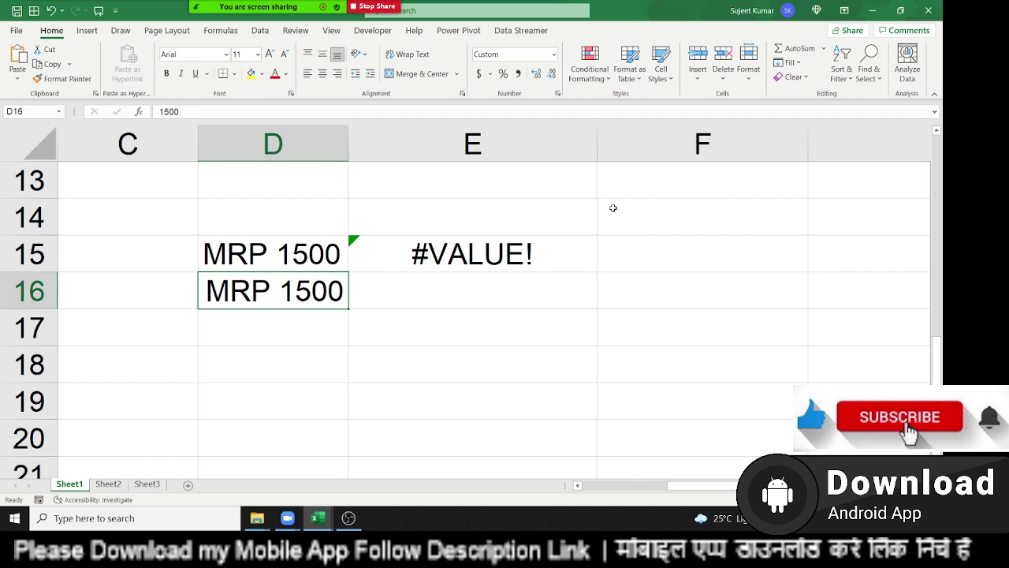
Step: Enter 5 in D16 and switch its format to "MRP" ## so it shows MRP 5
{"action": "type", "text": "5"}
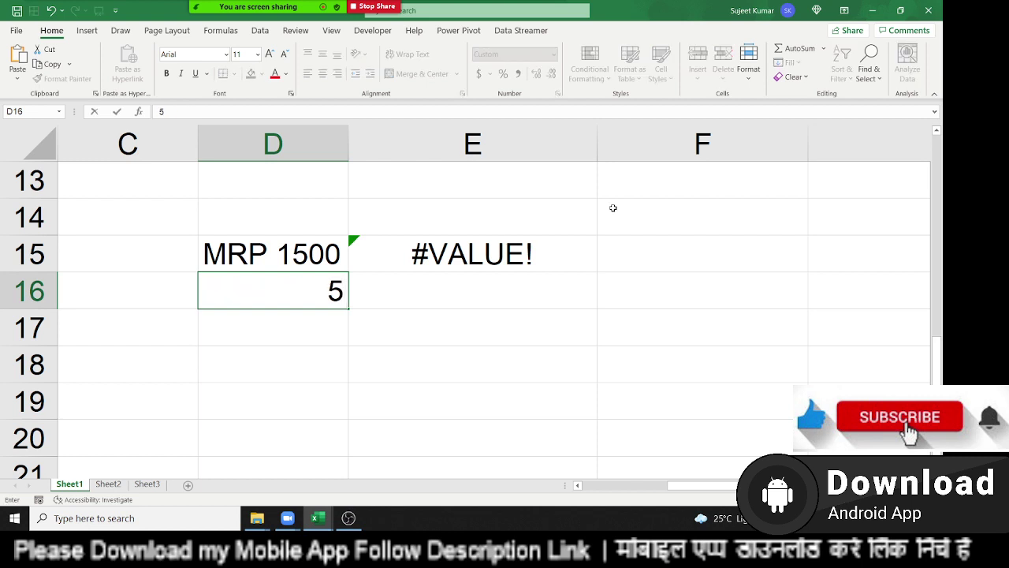
{"action": "key", "text": "Return"}
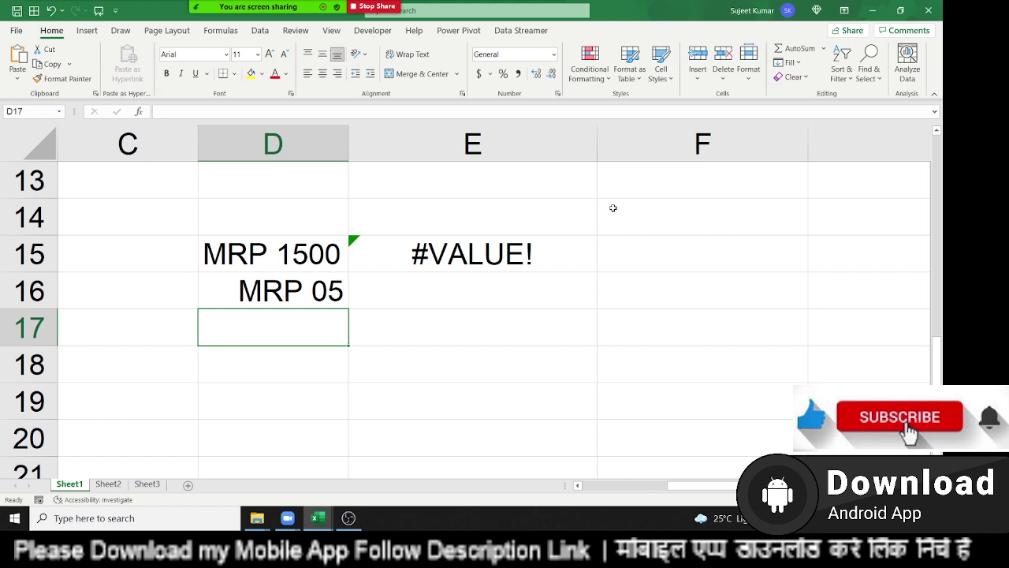
{"action": "key", "text": "Up"}
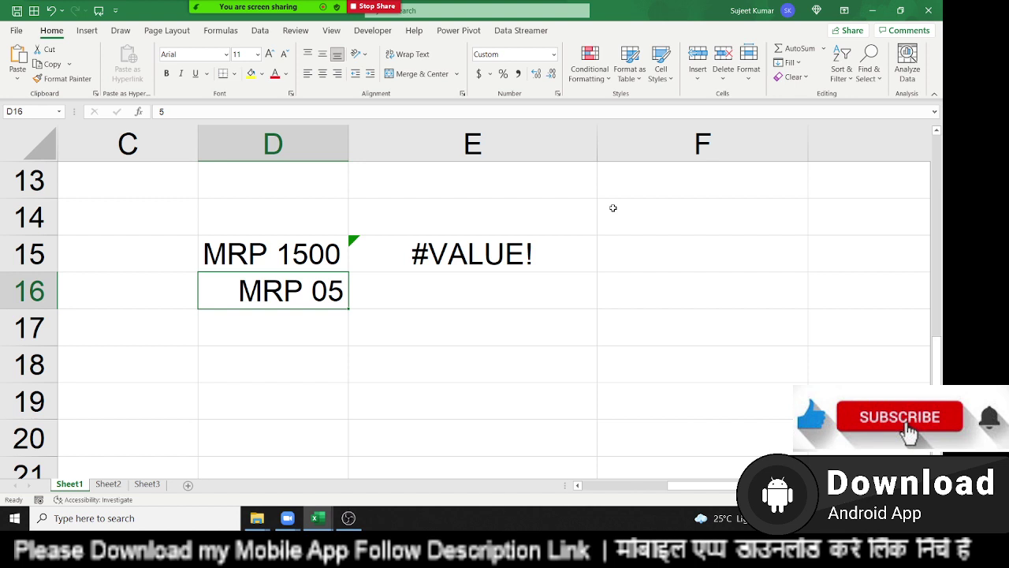
{"action": "left_click", "coordinate": [557, 94]}
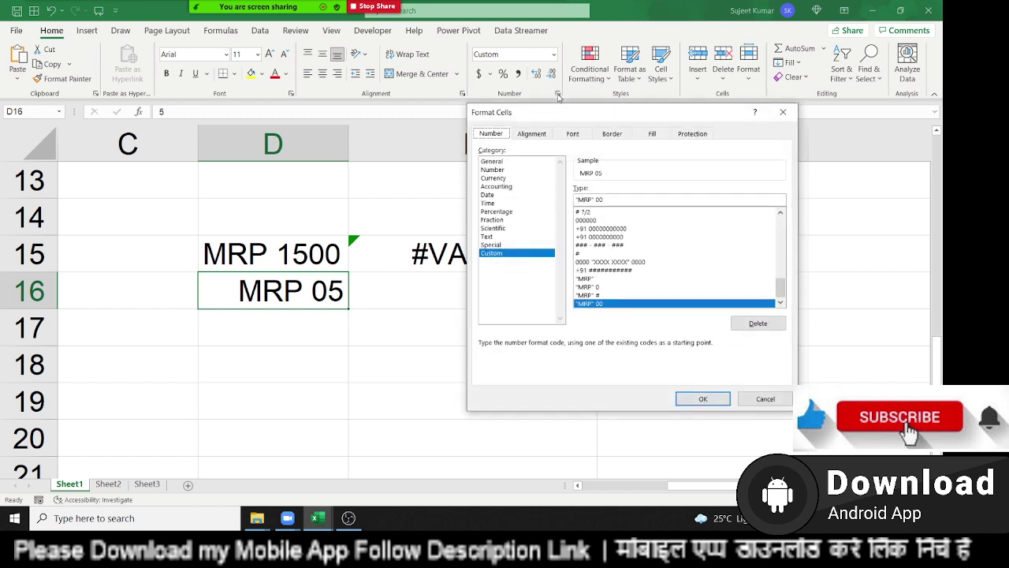
{"action": "double_click", "coordinate": [599, 200]}
{"action": "type", "text": "##"}
{"action": "key", "text": "Return"}
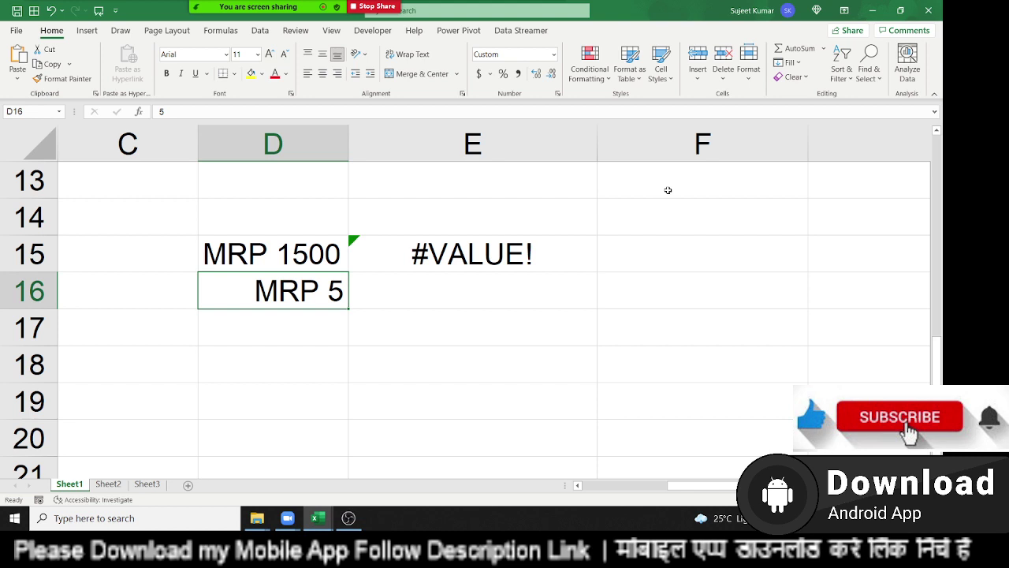
{"action": "key", "text": "Right"}
Step: Give E17 the custom format 0 *0 and enter 54, filling the cell with zeros
{"action": "key", "text": "Down"}
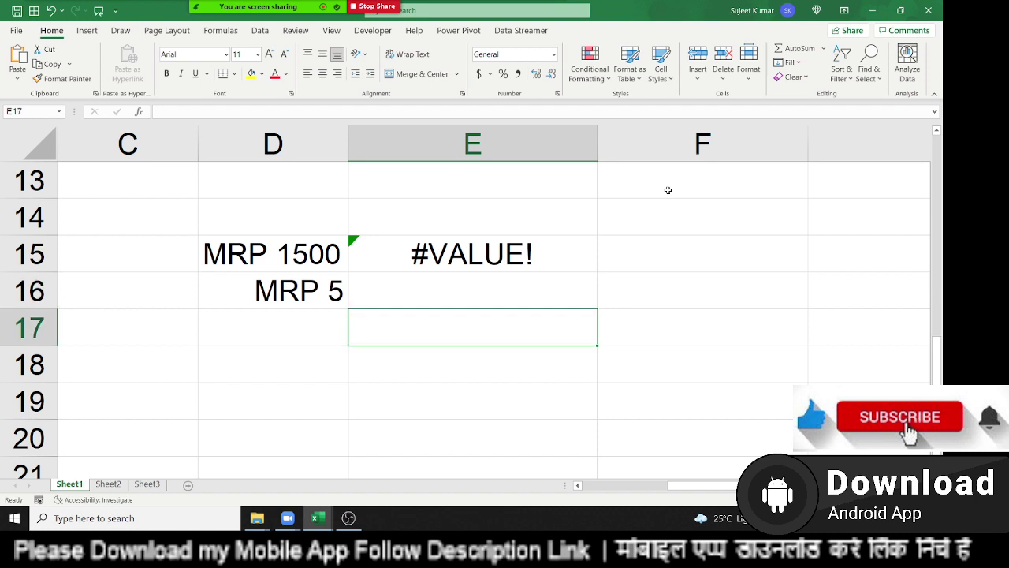
{"action": "left_click", "coordinate": [556, 95]}
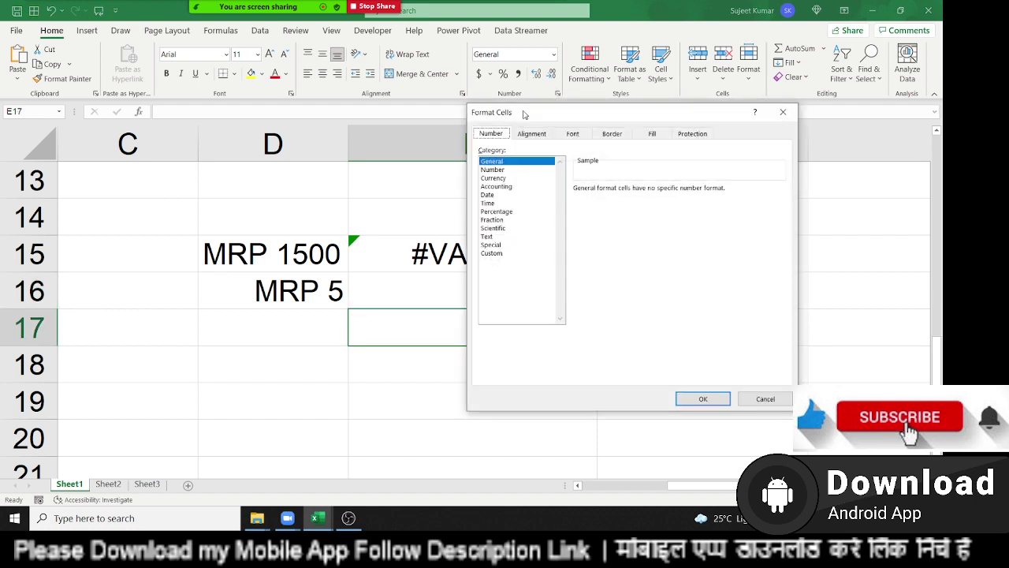
{"action": "left_click", "coordinate": [491, 253]}
{"action": "double_click", "coordinate": [608, 201]}
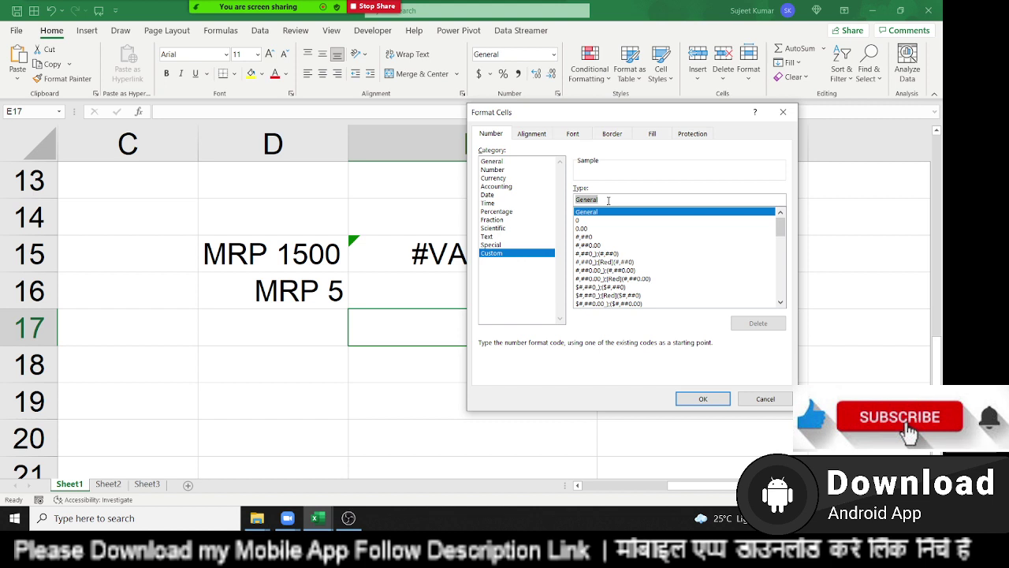
{"action": "type", "text": "0"}
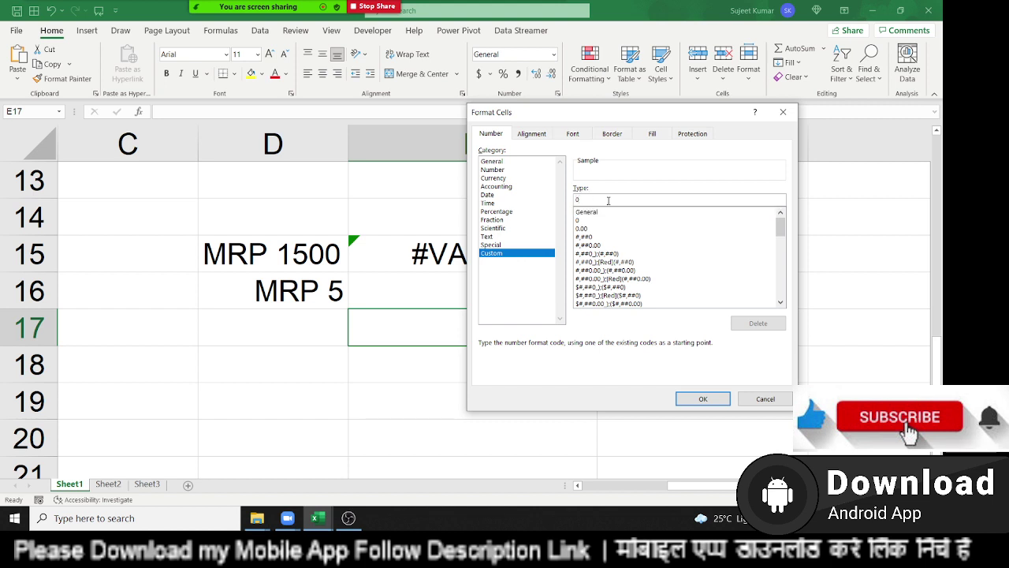
{"action": "type", "text": " \"0"}
{"action": "key", "text": "Return"}
{"action": "type", "text": "5"}
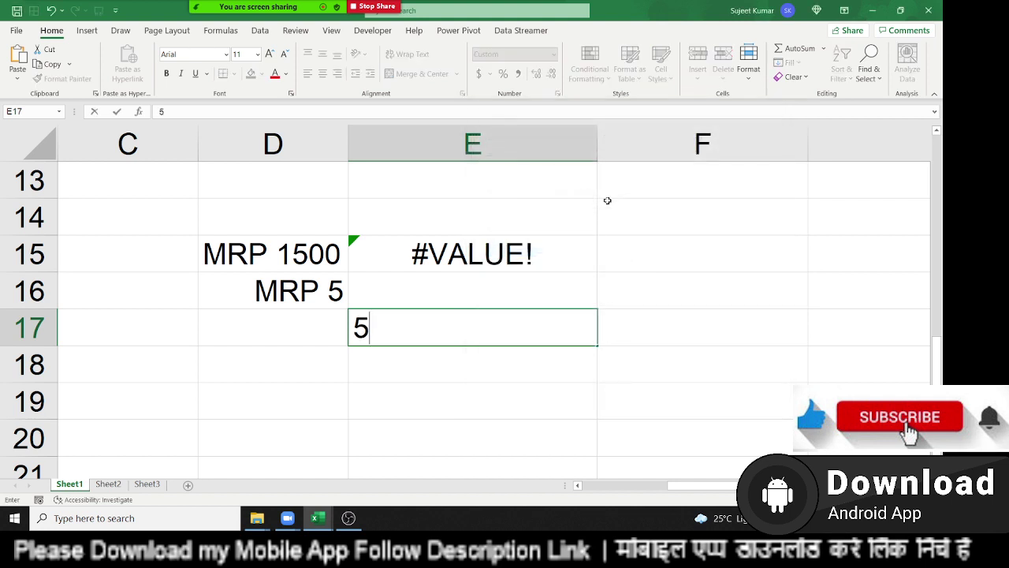
{"action": "type", "text": "4"}
{"action": "key", "text": "Return"}
{"action": "key", "text": "Up"}
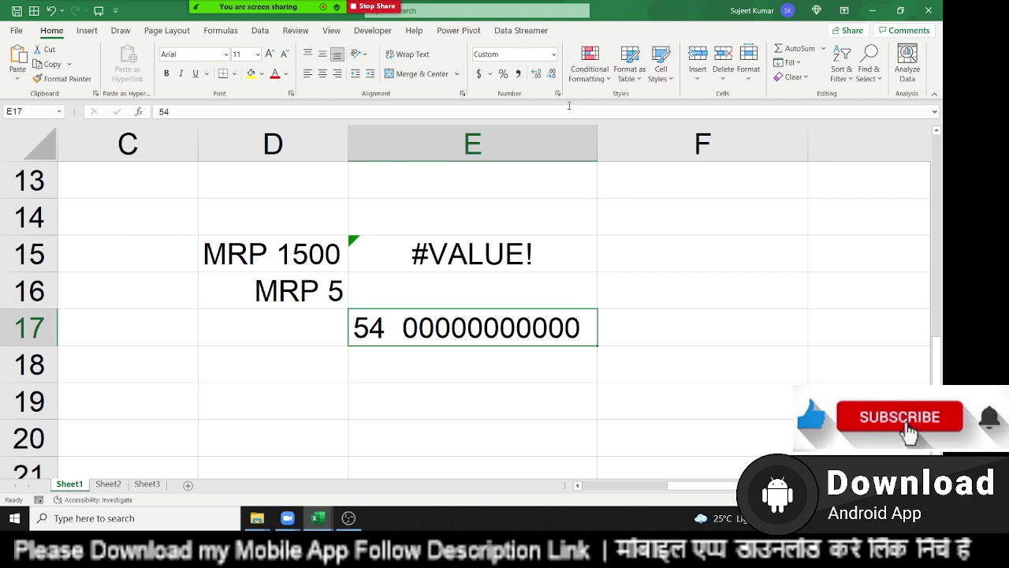
Step: Narrow column E and reopen E17's custom format code
{"action": "mouse_move", "coordinate": [597, 140]}
{"action": "left_mouse_down"}
{"action": "mouse_move", "coordinate": [424, 138]}
{"action": "mouse_move", "coordinate": [537, 140]}
{"action": "left_mouse_up"}
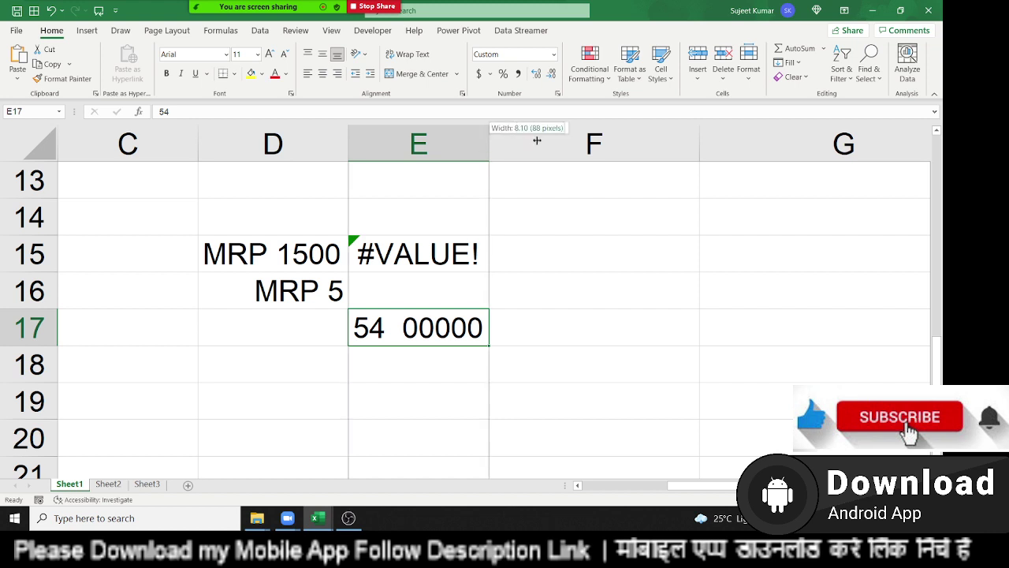
{"action": "left_click", "coordinate": [557, 93]}
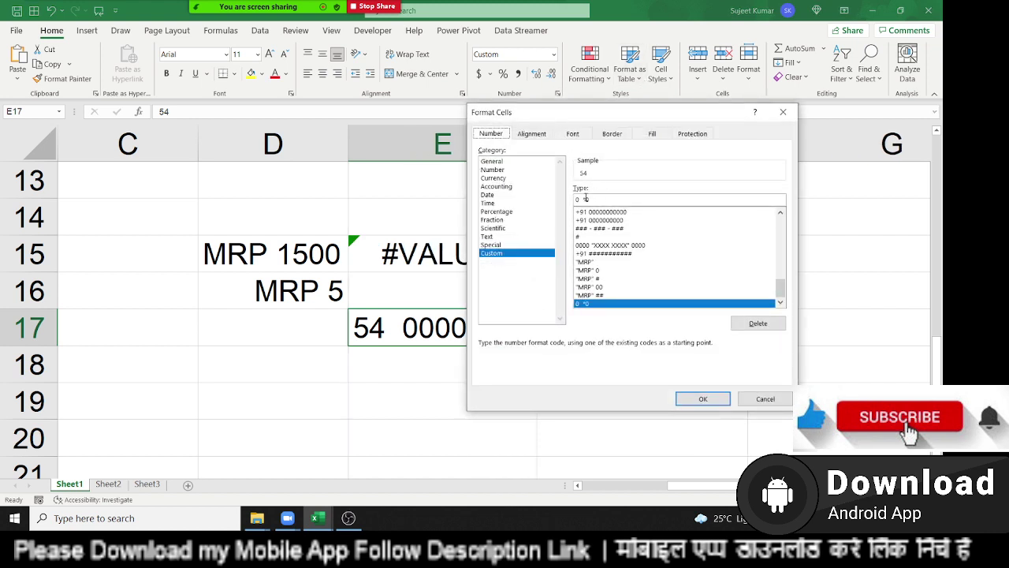
{"action": "left_click", "coordinate": [577, 199]}
{"action": "left_click_drag", "start_coordinate": [607, 114], "coordinate": [745, 135]}
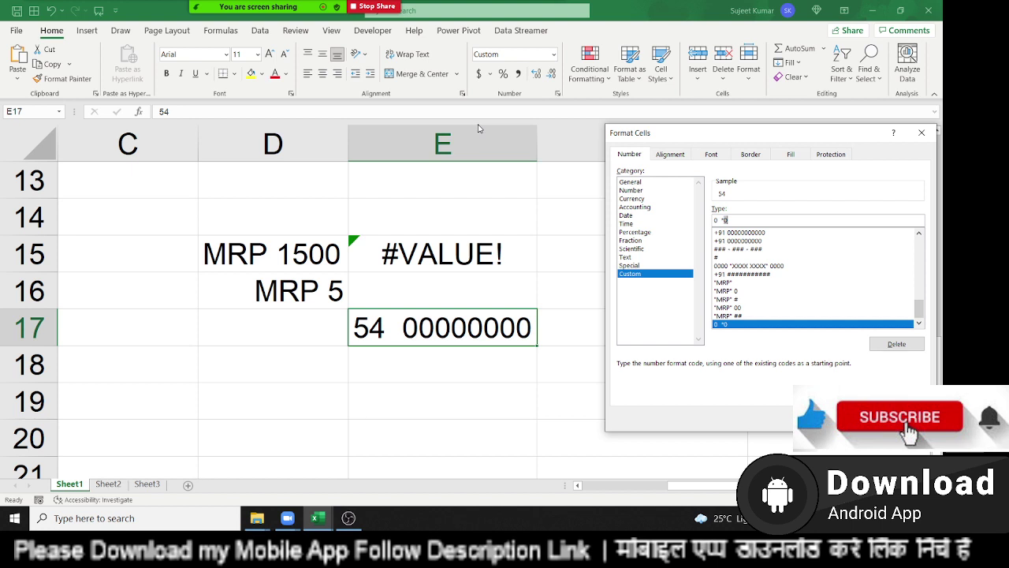
Step: Close the Format Cells dialog and select an empty cell in column D below the examples
{"action": "key", "text": "Escape"}
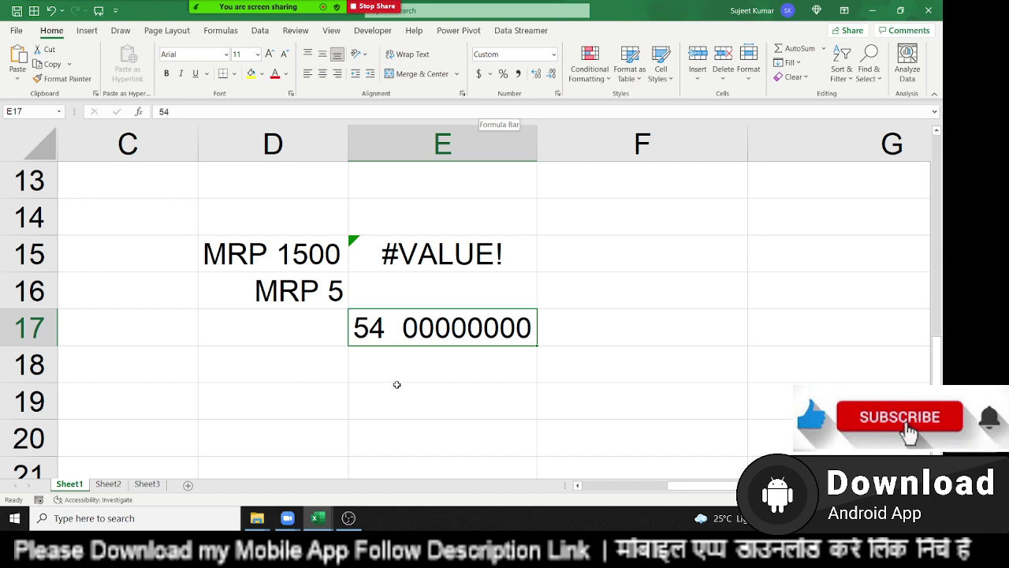
{"action": "left_click", "coordinate": [373, 394]}
{"action": "left_click", "coordinate": [292, 394]}
Step: Enter 54.36 in cell D20
{"action": "scroll", "coordinate": [261, 338], "scroll_direction": "down", "scroll_amount": 2}
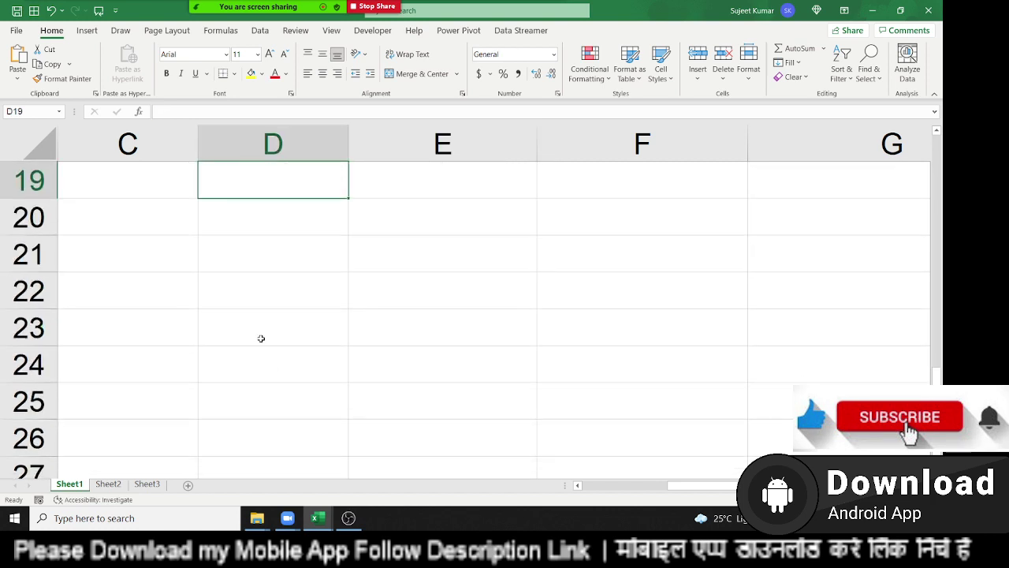
{"action": "left_click", "coordinate": [283, 212]}
{"action": "type", "text": "54."}
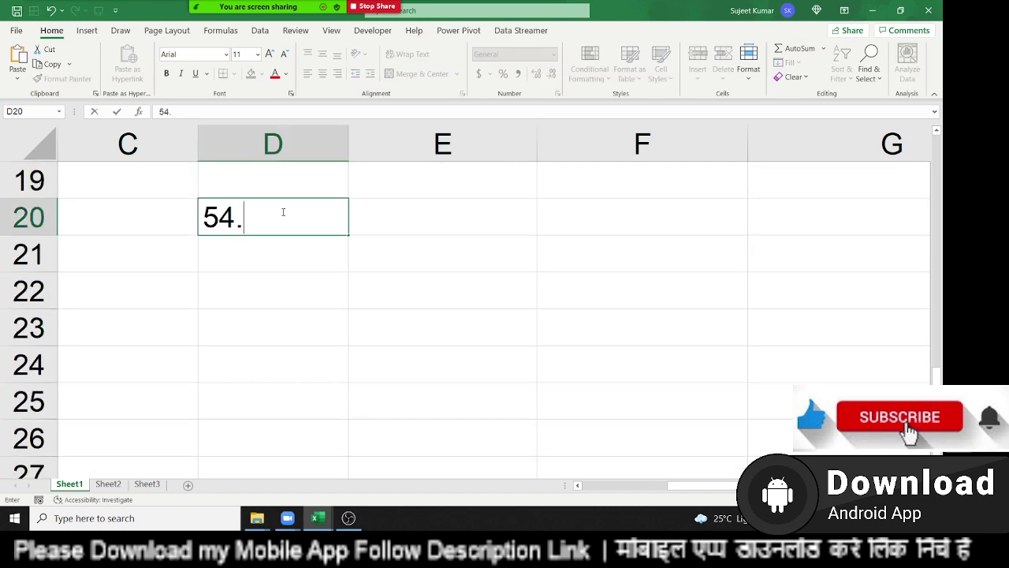
{"action": "type", "text": "36"}
{"action": "key", "text": "Return"}
{"action": "left_click", "coordinate": [283, 211]}
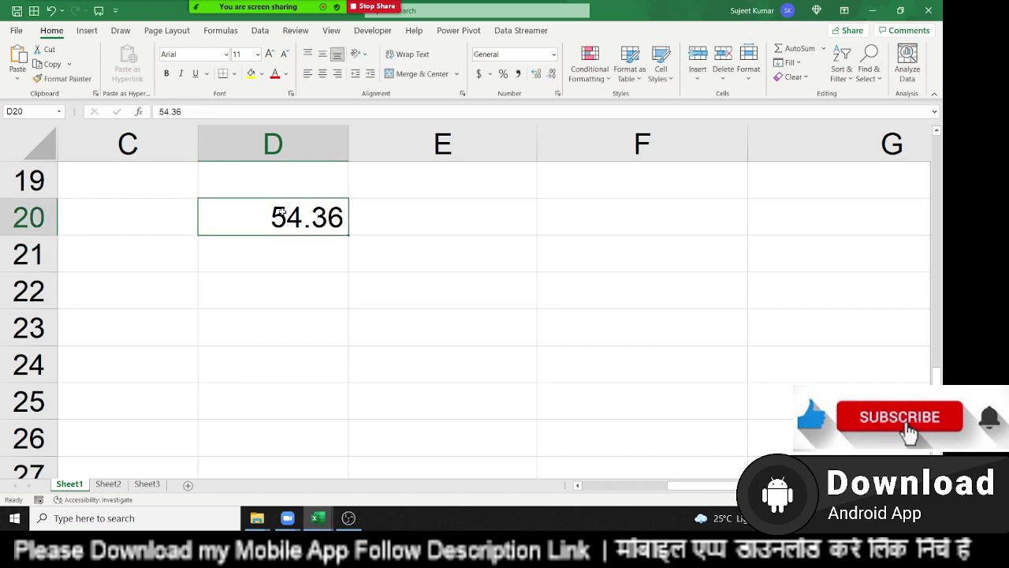
Step: Give D20 the custom format 0# "Rupees" .00 "Paise" so it reads 54 Rupees .36 Paise
{"action": "left_click", "coordinate": [559, 93]}
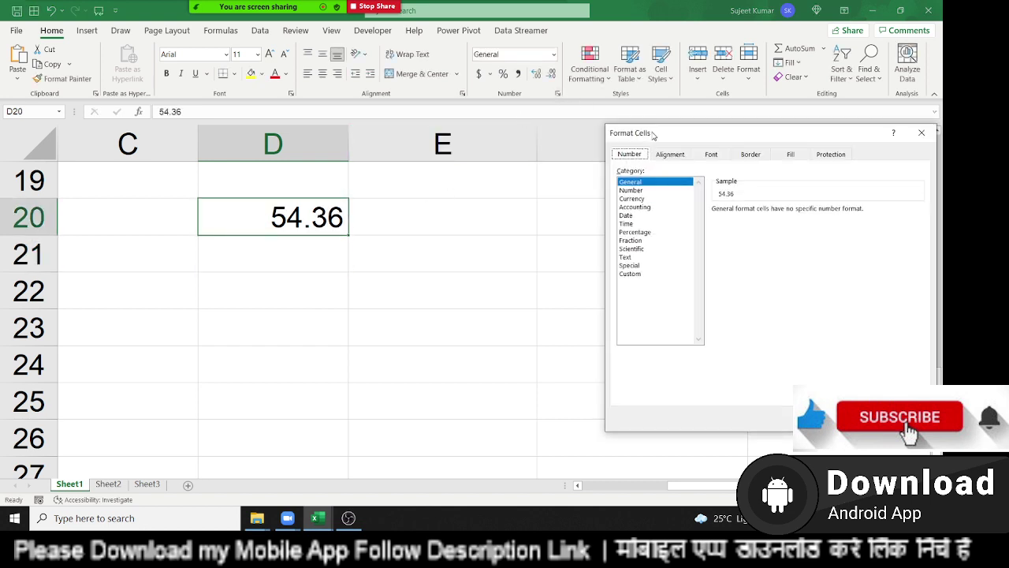
{"action": "left_click_drag", "start_coordinate": [652, 136], "coordinate": [448, 180]}
{"action": "left_click", "coordinate": [442, 313]}
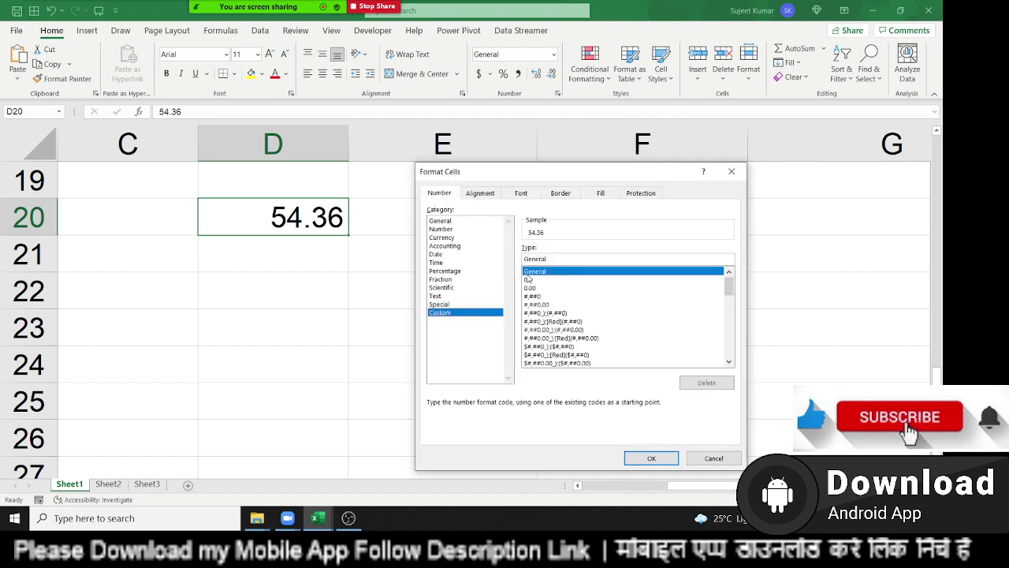
{"action": "double_click", "coordinate": [533, 261]}
{"action": "type", "text": "0"}
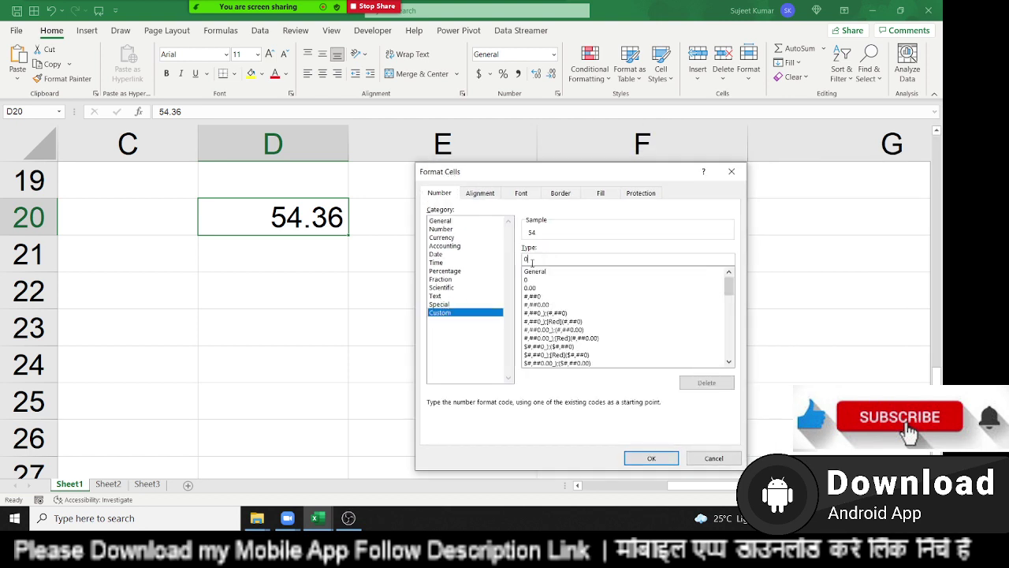
{"action": "type", "text": "."}
{"action": "key", "text": "BackSpace"}
{"action": "key", "text": "BackSpace"}
{"action": "type", "text": "0#"}
{"action": "type", "text": " \"R"}
{"action": "type", "text": "pees"}
{"action": "key", "text": "BackSpace"}
{"action": "key", "text": "BackSpace"}
{"action": "key", "text": "BackSpace"}
{"action": "key", "text": "BackSpace"}
{"action": "type", "text": "up"}
{"action": "type", "text": "ee"}
{"action": "type", "text": "\" ."}
{"action": "type", "text": "00"}
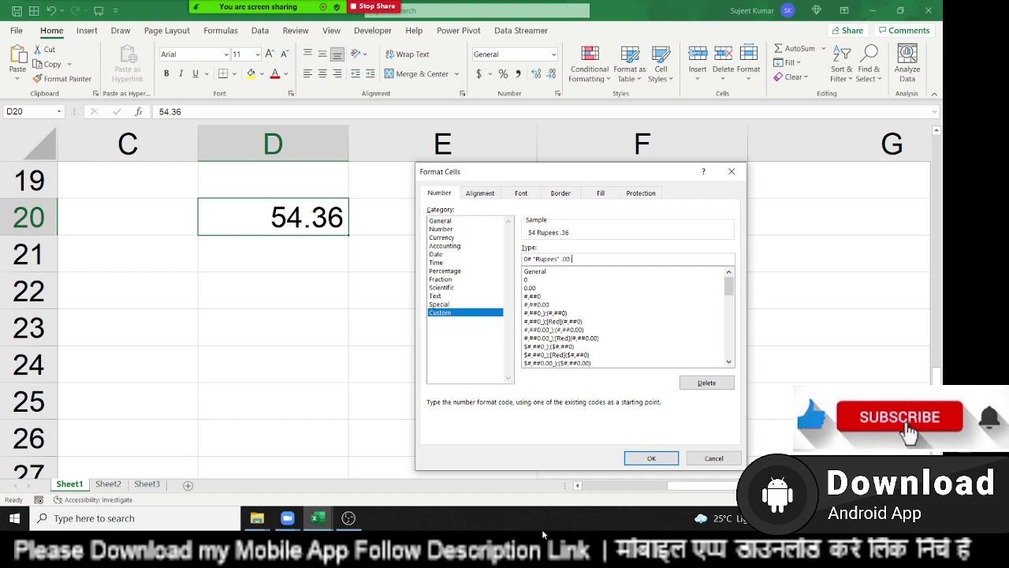
{"action": "type", "text": "\"Paise"}
{"action": "type", "text": "\""}
{"action": "key", "text": "Return"}
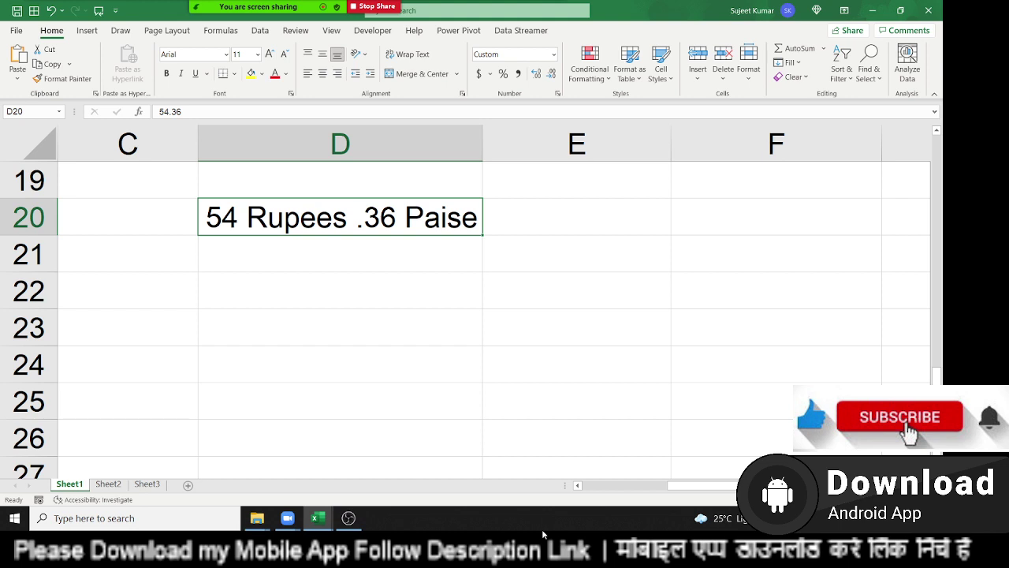
Step: Change the leading 0# placeholder in D20's Rupees format code to #
{"action": "left_click", "coordinate": [559, 94]}
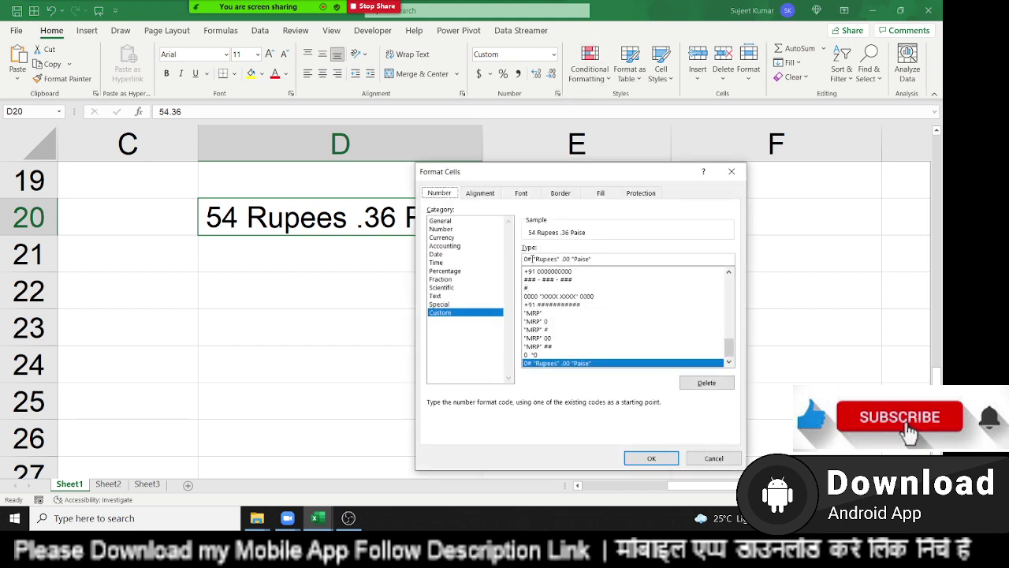
{"action": "double_click", "coordinate": [533, 259]}
{"action": "type", "text": "#"}
{"action": "key", "text": "Return"}
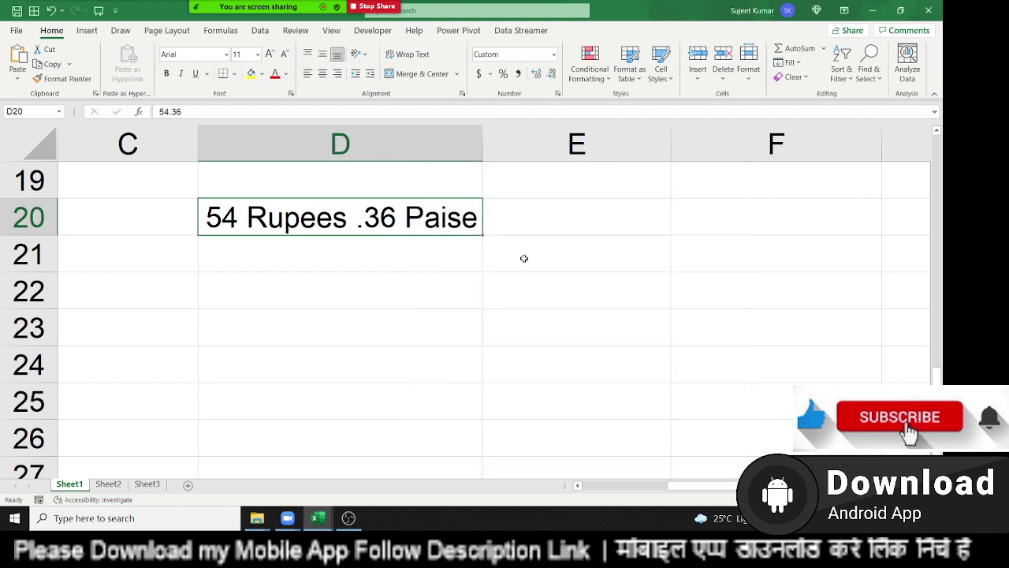
Step: Enter .63 in D20 and set its format's leading digits to 00
{"action": "type", "text": ".63"}
{"action": "key", "text": "Return"}
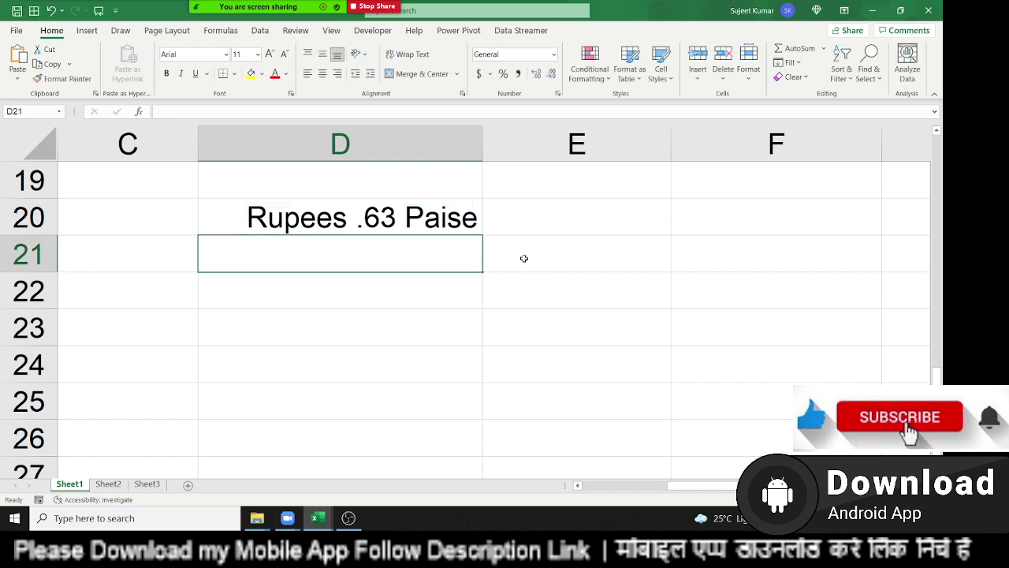
{"action": "key", "text": "Up"}
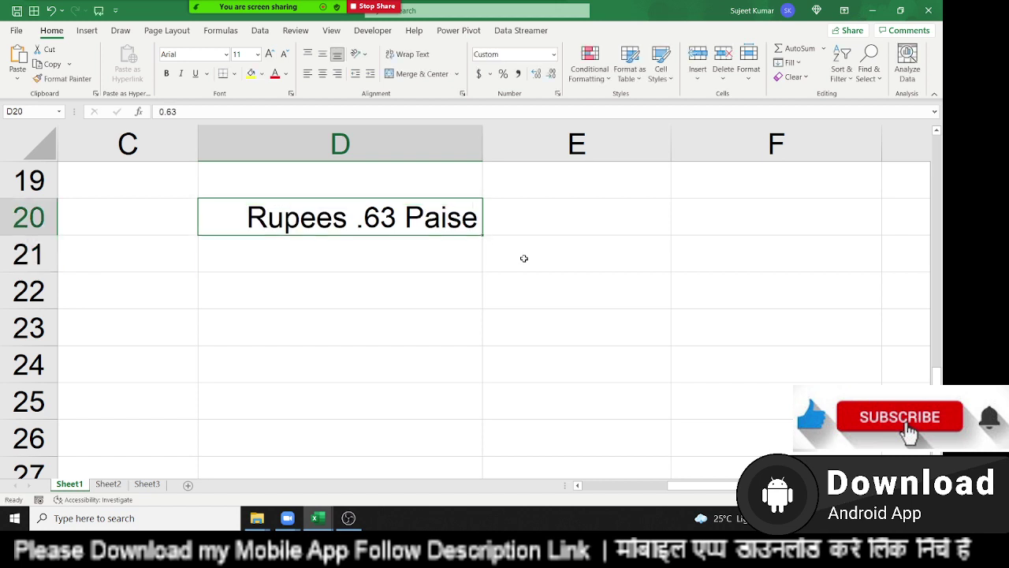
{"action": "left_click", "coordinate": [558, 93]}
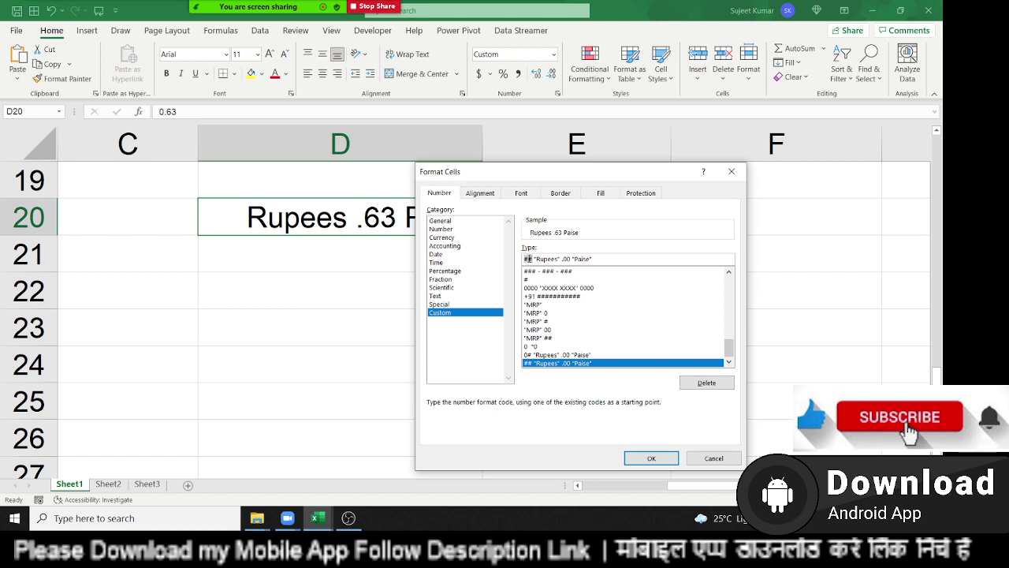
{"action": "type", "text": "00"}
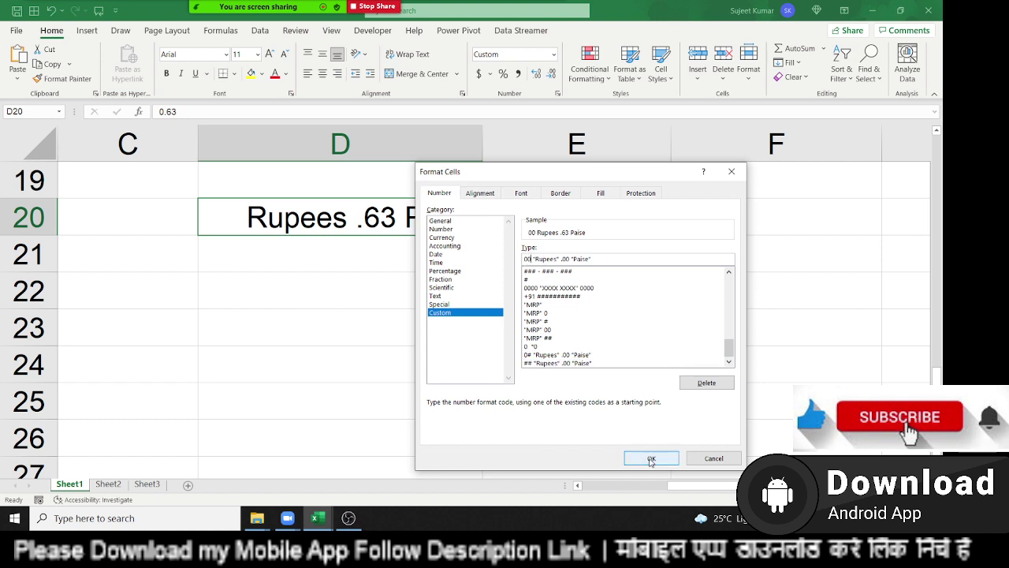
{"action": "left_click", "coordinate": [651, 457]}
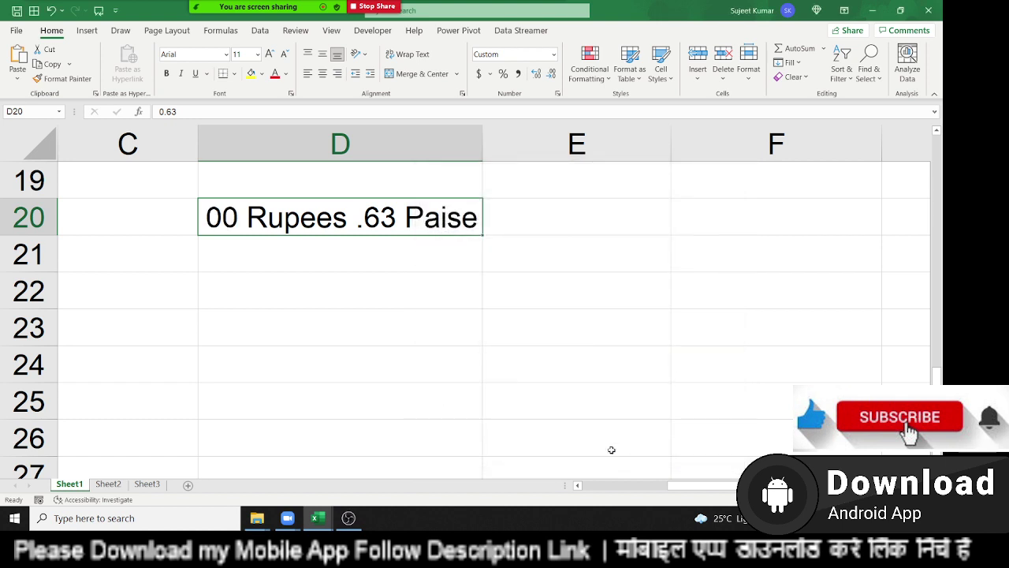
Step: Remove one leading zero from D20's Rupees format code, leaving a single 0
{"action": "left_click", "coordinate": [462, 94]}
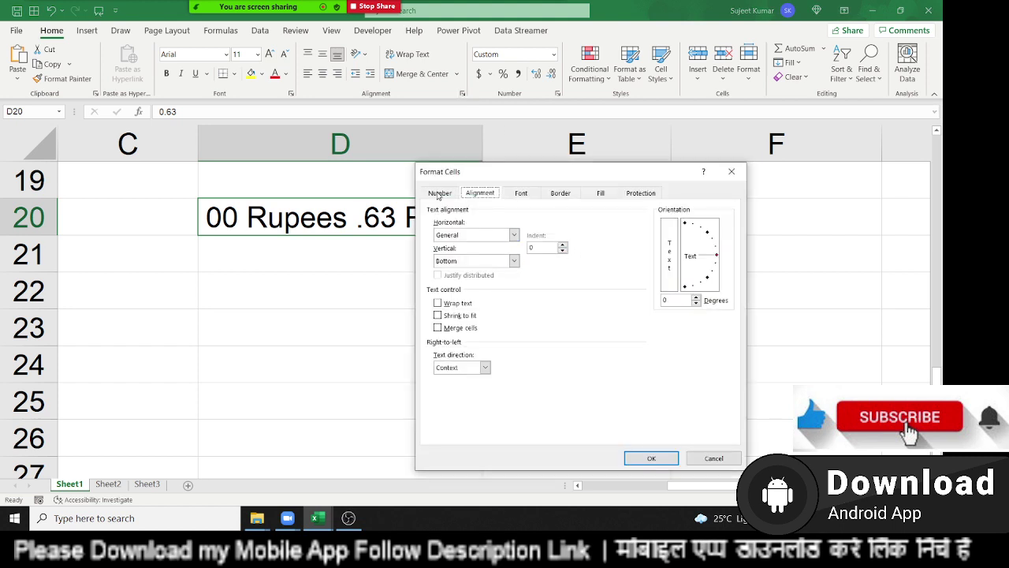
{"action": "key", "text": "Escape"}
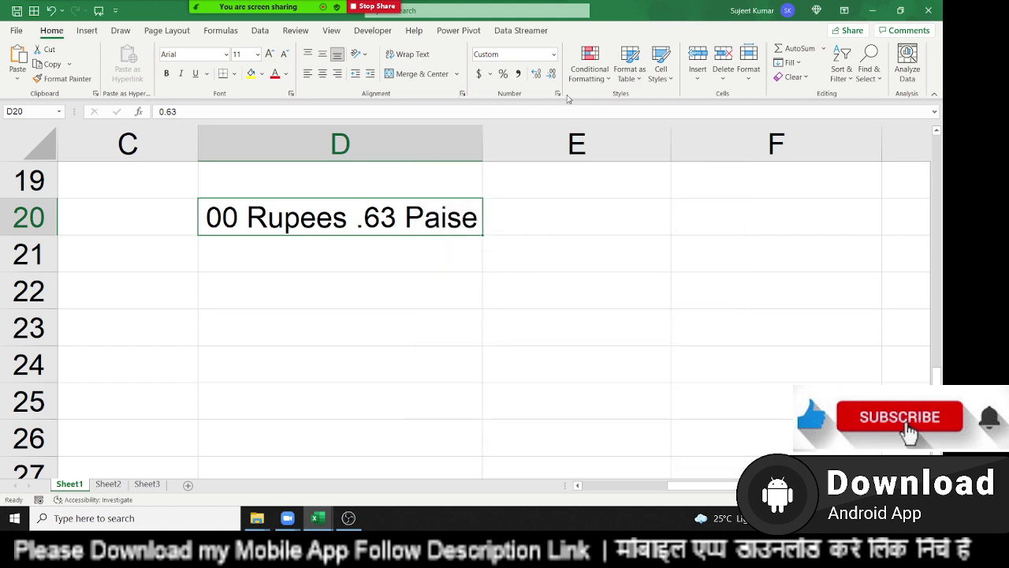
{"action": "left_click", "coordinate": [557, 94]}
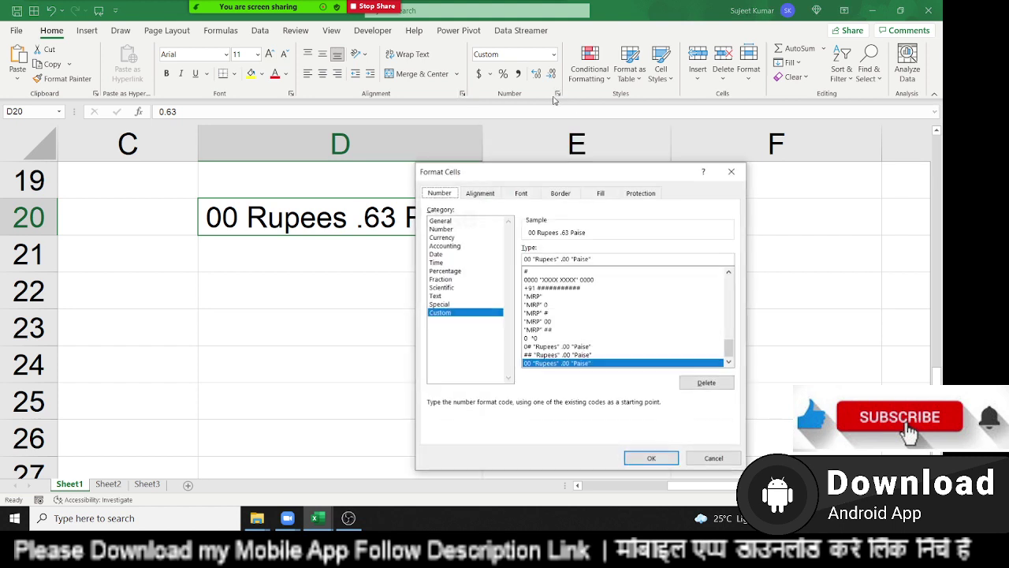
{"action": "left_click", "coordinate": [527, 258]}
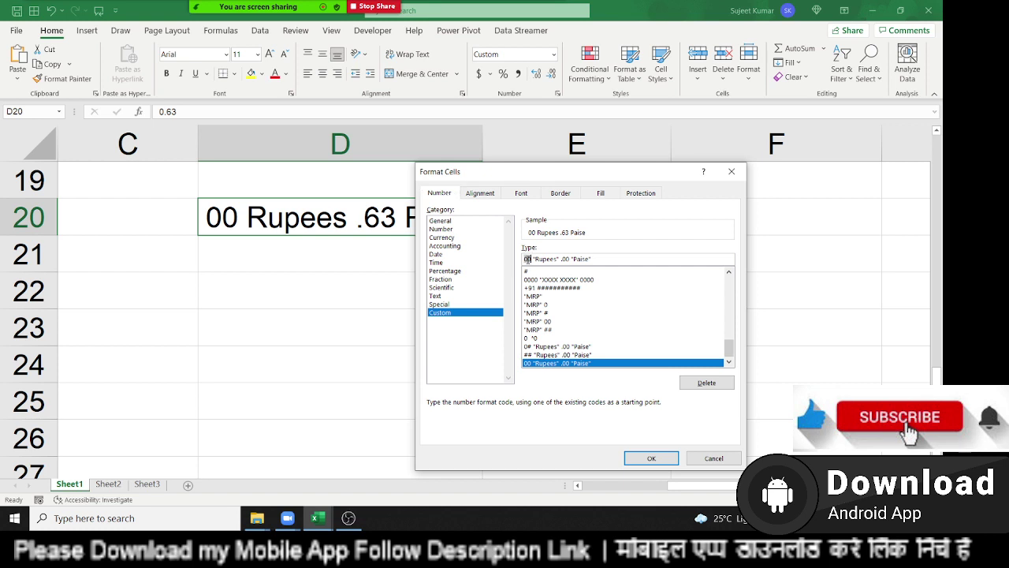
{"action": "key", "text": "Delete"}
Step: Apply the single-zero Rupees format and change D20's value to 5.63, clearing stray 63 from D21
{"action": "left_click", "coordinate": [630, 459]}
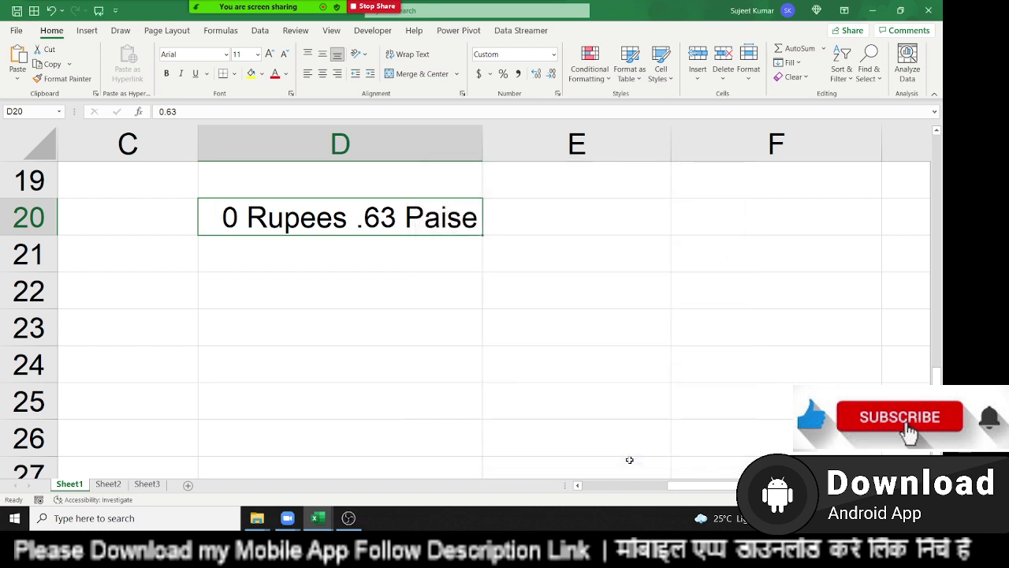
{"action": "type", "text": "5"}
{"action": "key", "text": "Return"}
{"action": "type", "text": "63"}
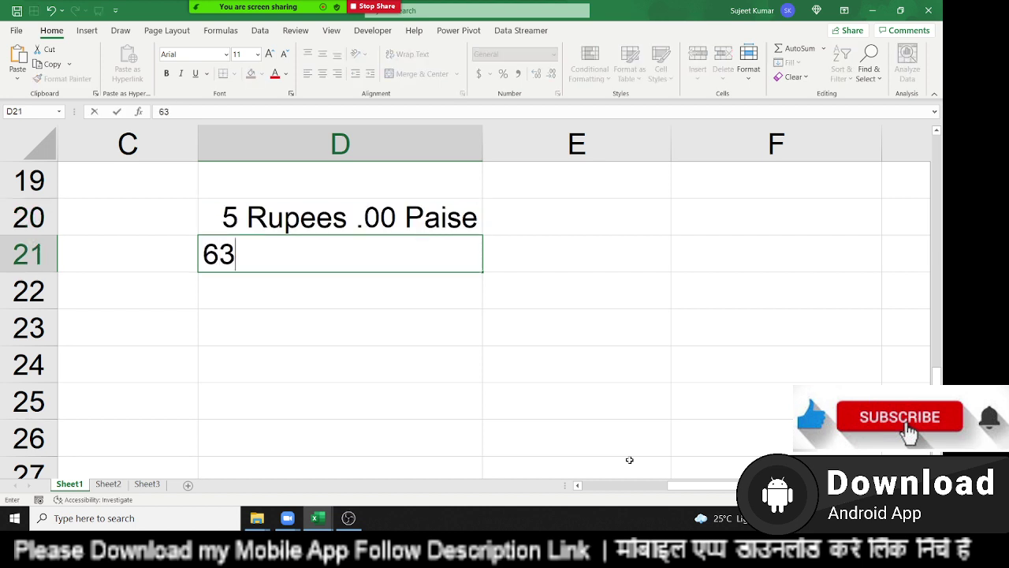
{"action": "key", "text": "Return"}
{"action": "key", "text": "Up"}
{"action": "key", "text": "Delete"}
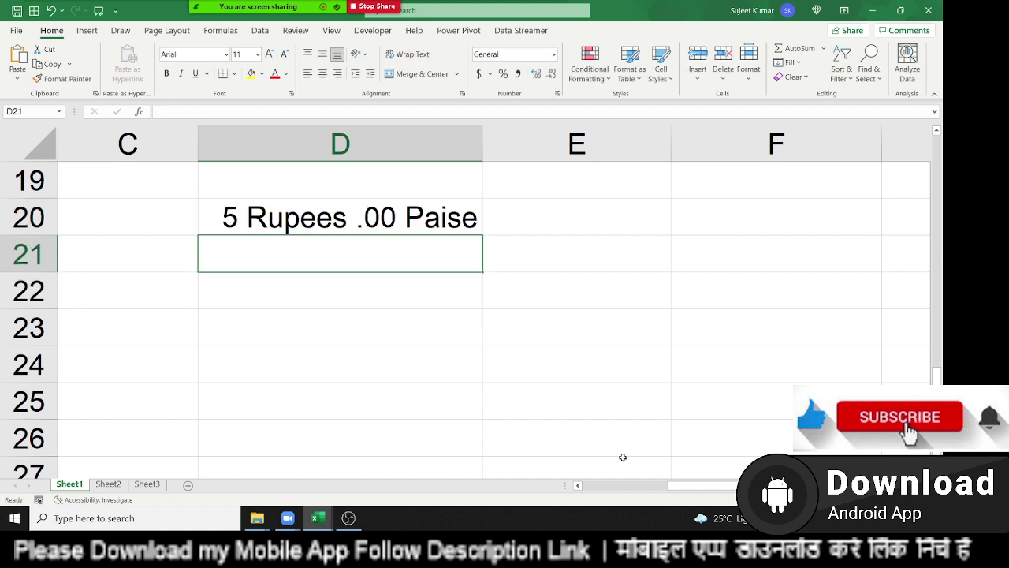
{"action": "key", "text": "Up"}
{"action": "key", "text": "F2"}
{"action": "type", "text": ".63"}
{"action": "key", "text": "Return"}
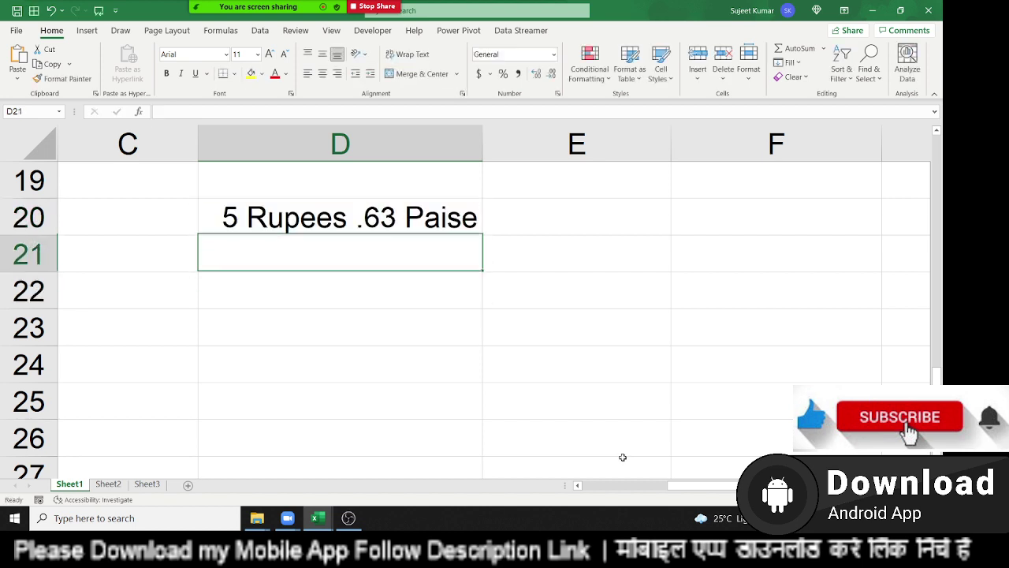
{"action": "key", "text": "Up"}
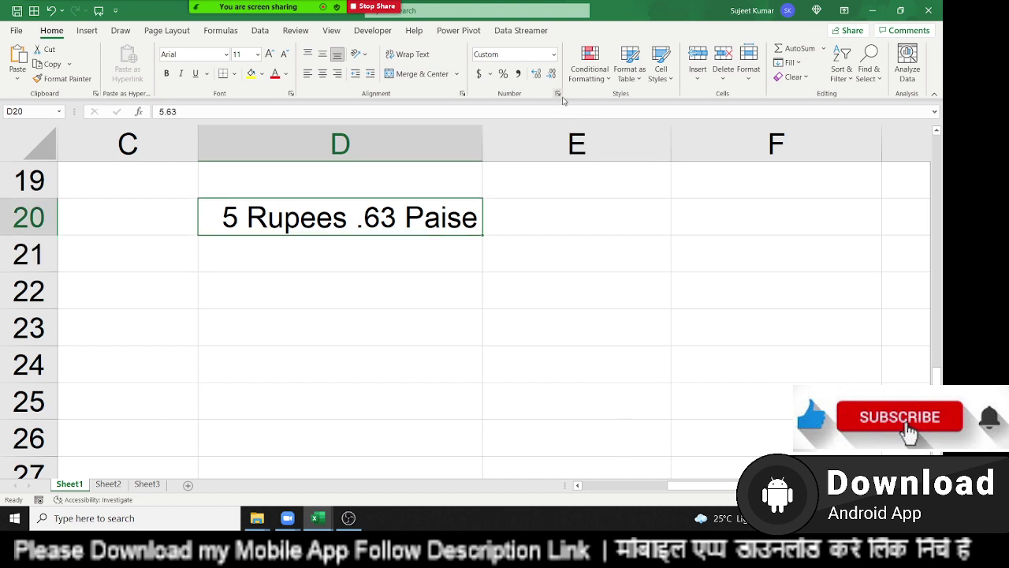
Step: Set D20's code to 0# "Rupees" .00 "Paise" so it shows 05 Rupees .63 Paise
{"action": "left_click", "coordinate": [557, 94]}
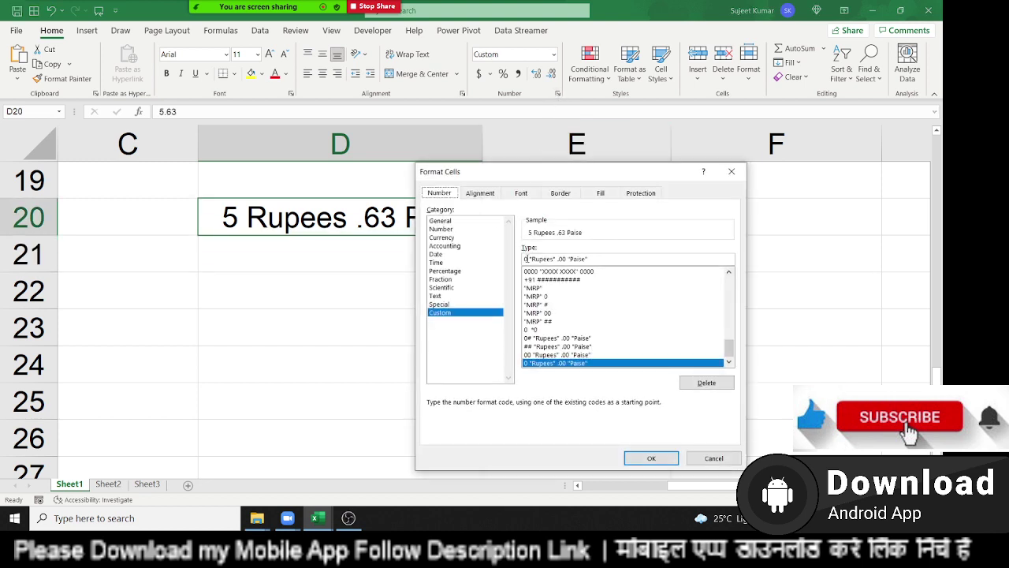
{"action": "type", "text": "#"}
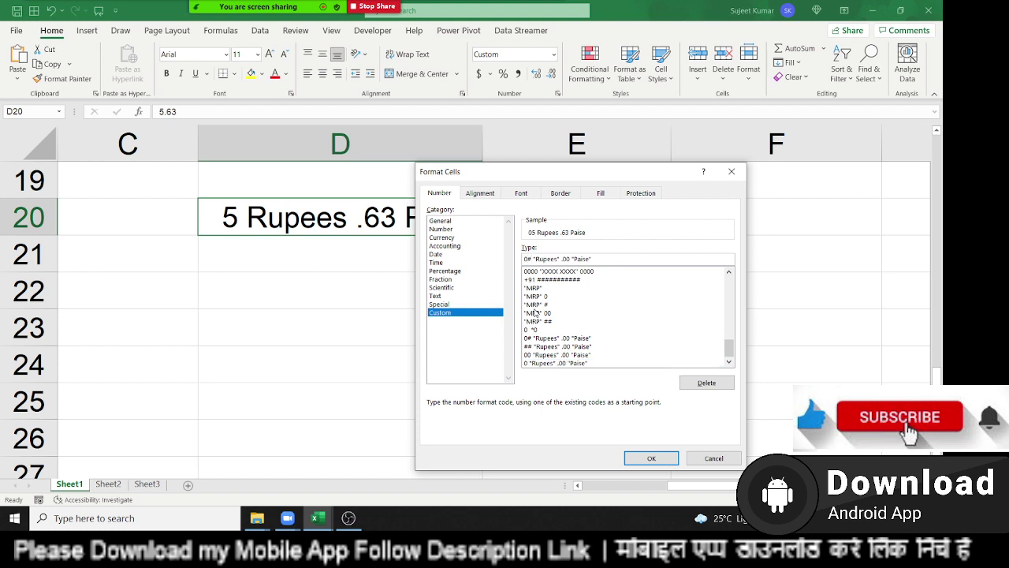
{"action": "key", "text": "Return"}
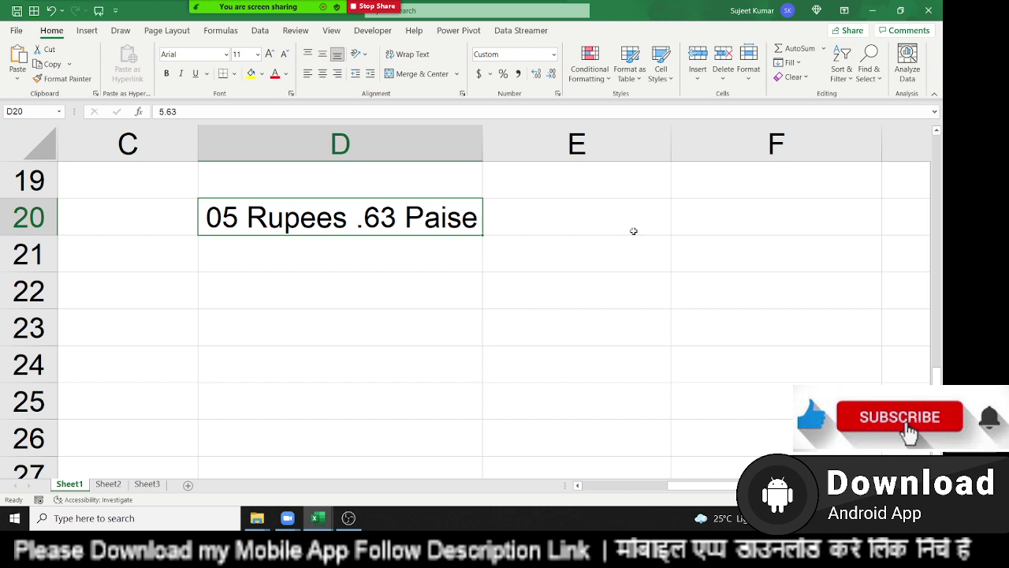
{"action": "left_click", "coordinate": [557, 96]}
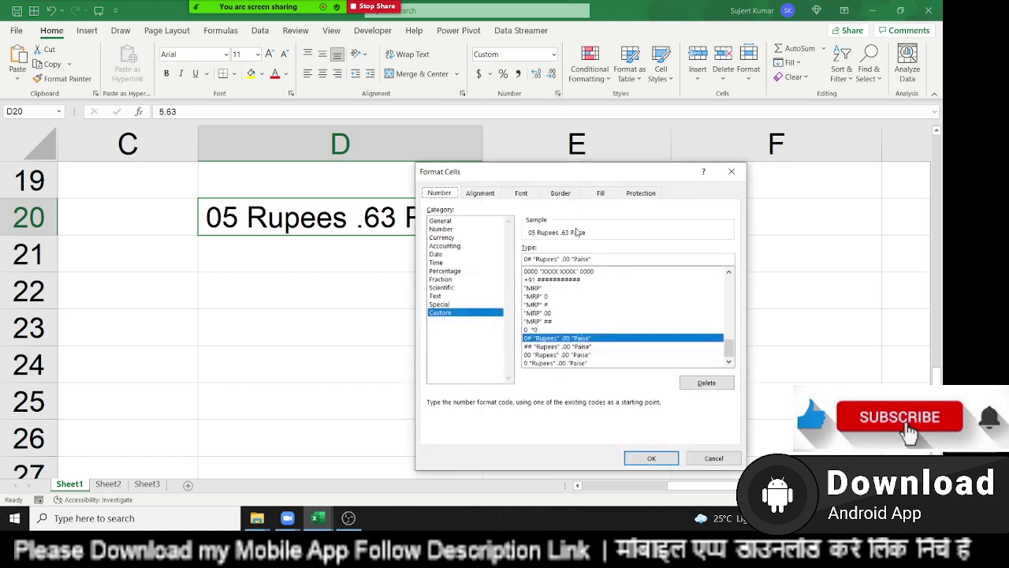
{"action": "left_click_drag", "start_coordinate": [571, 258], "coordinate": [562, 259]}
{"action": "left_click_drag", "start_coordinate": [524, 175], "coordinate": [564, 175]}
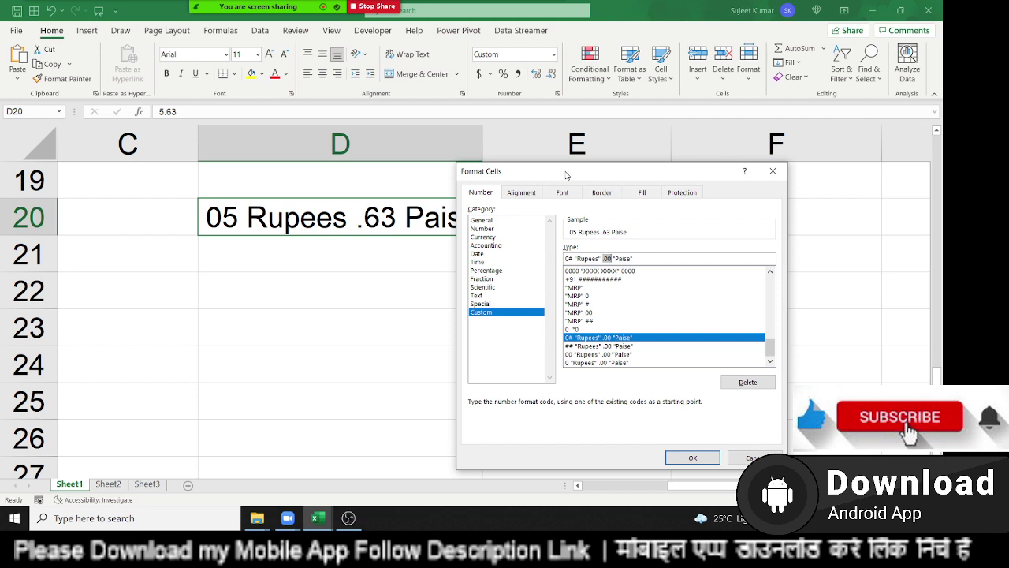
{"action": "left_click", "coordinate": [678, 456]}
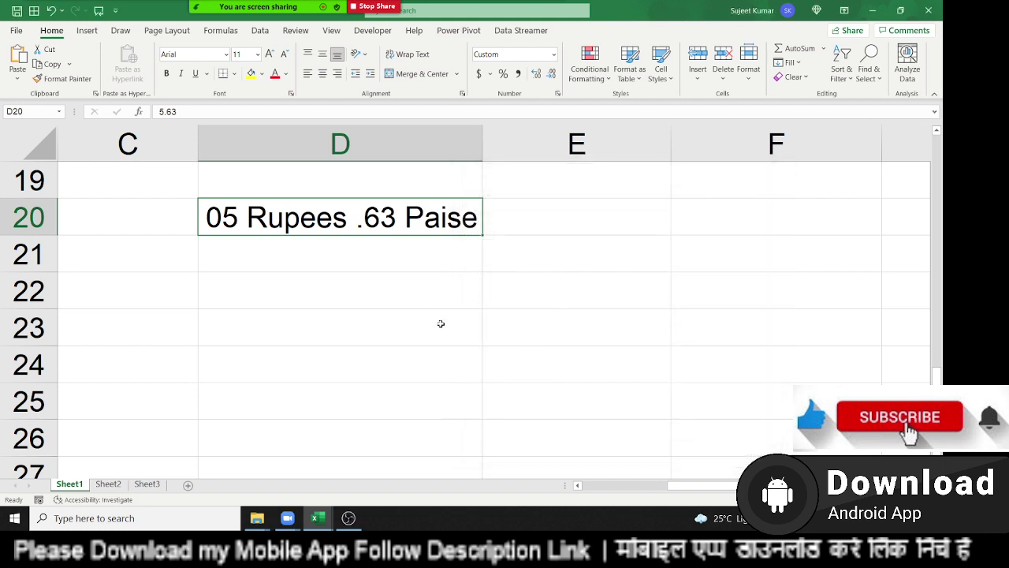
Step: Enter 25000 in cell D23
{"action": "left_click", "coordinate": [404, 265]}
{"action": "scroll", "coordinate": [363, 282], "scroll_direction": "down", "scroll_amount": 1}
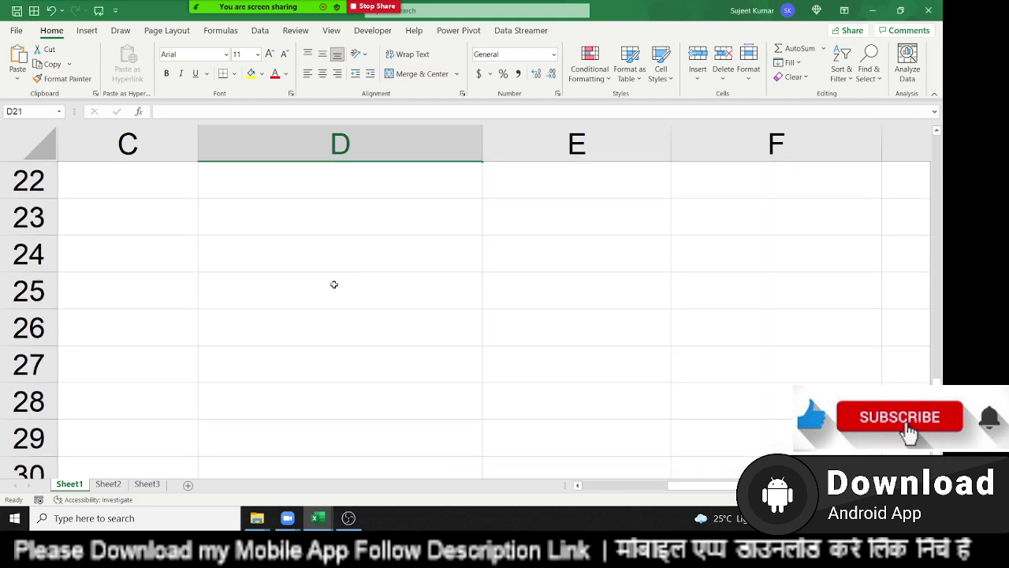
{"action": "left_click", "coordinate": [291, 225]}
{"action": "type", "text": "25"}
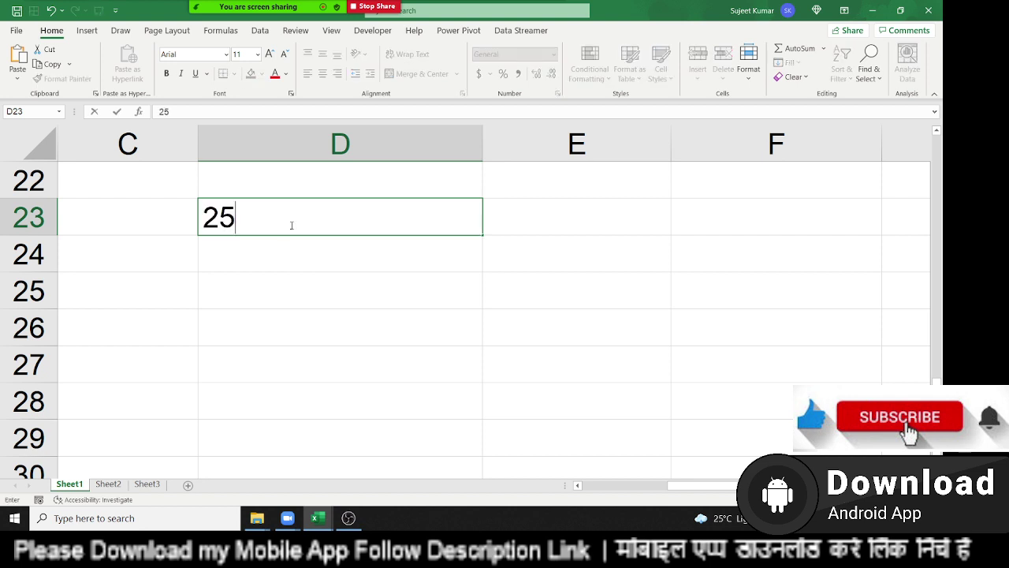
{"action": "type", "text": "000"}
{"action": "key", "text": "ctrl+Return"}
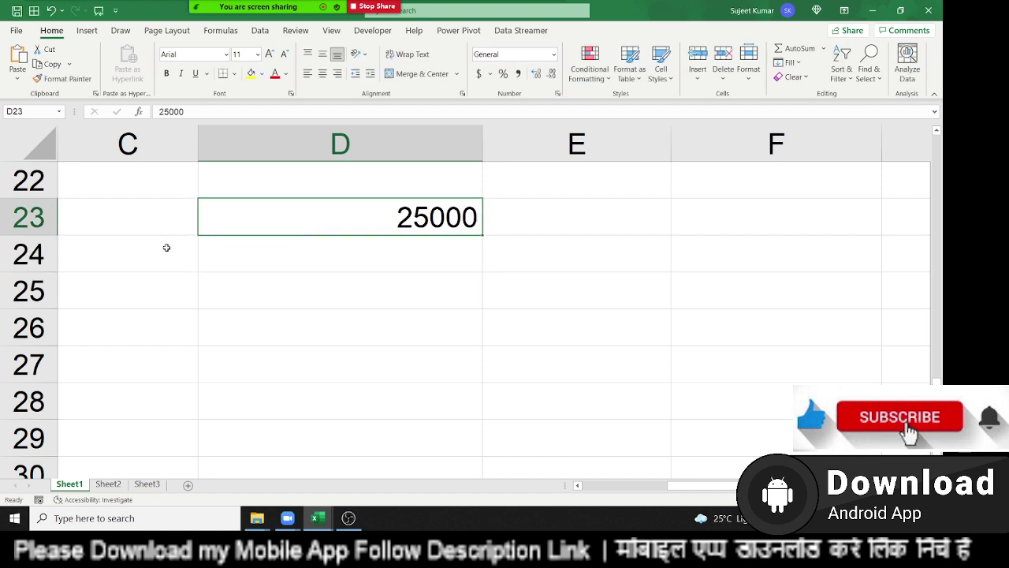
Step: Give D23 the custom thousands format code #,
{"action": "left_click", "coordinate": [557, 93]}
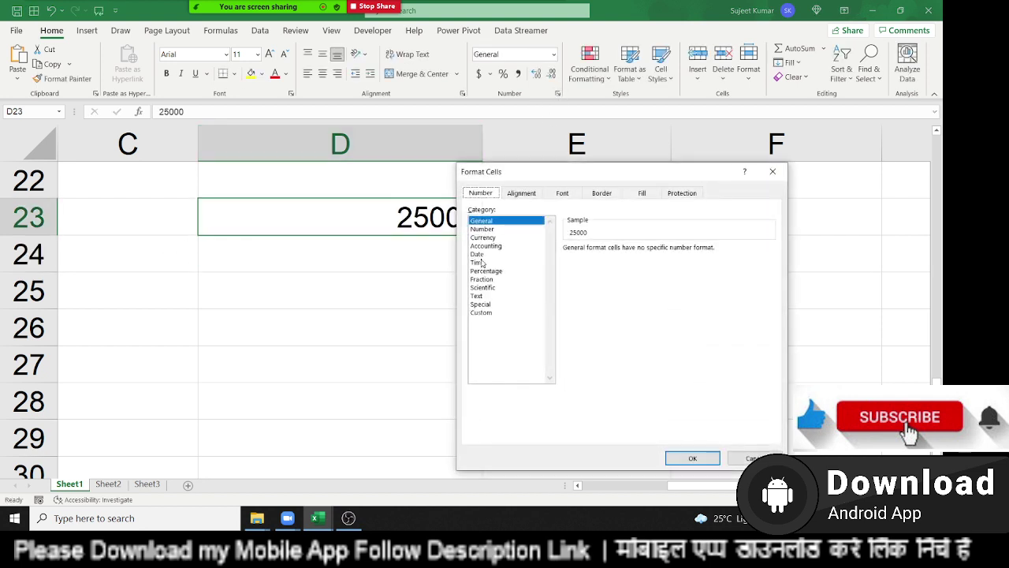
{"action": "left_click", "coordinate": [483, 312]}
{"action": "left_click_drag", "start_coordinate": [544, 171], "coordinate": [667, 136]}
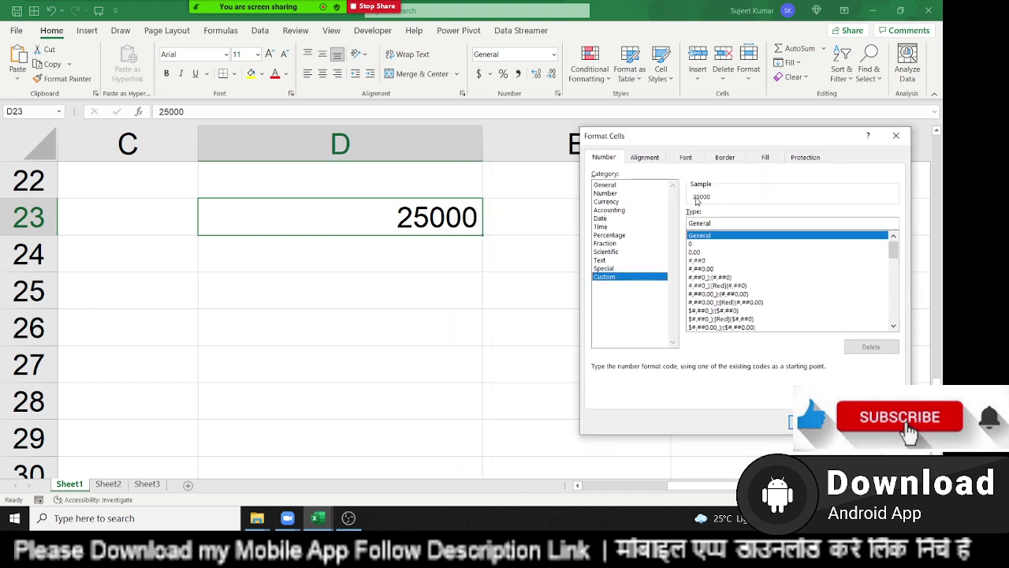
{"action": "double_click", "coordinate": [687, 223]}
{"action": "type", "text": "#"}
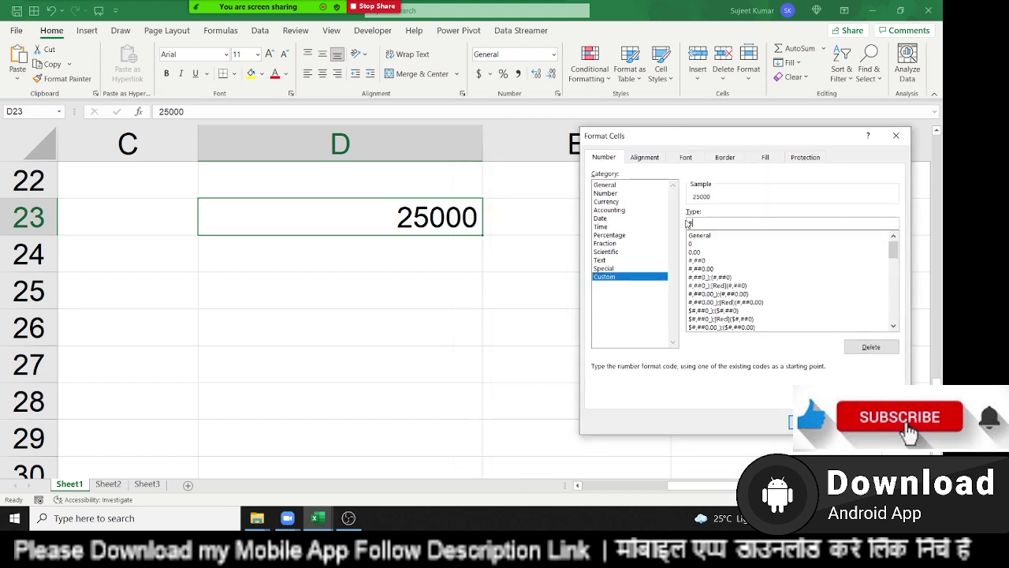
{"action": "type", "text": ",#"}
{"action": "key", "text": "BackSpace"}
{"action": "left_click", "coordinate": [791, 422]}
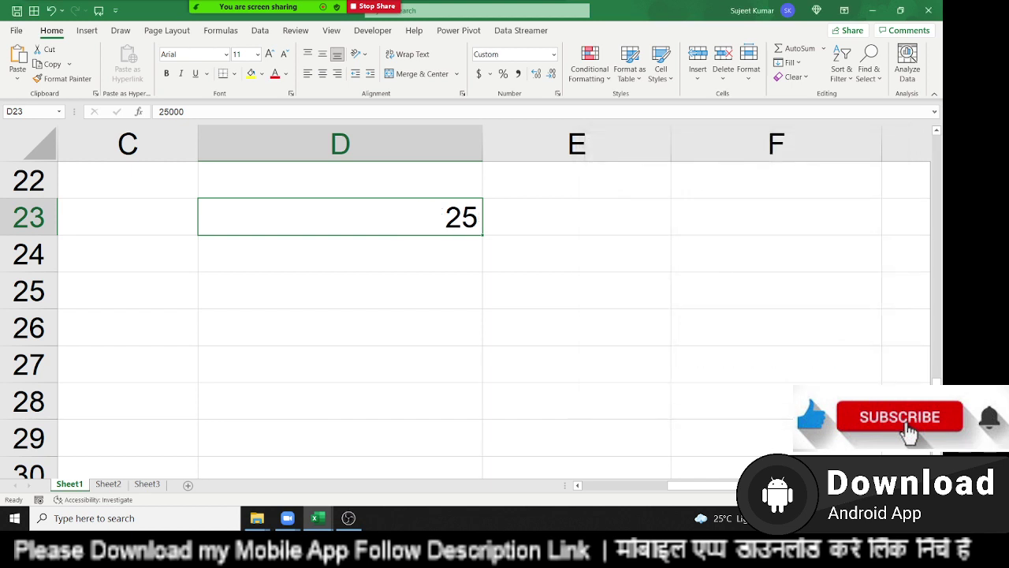
Step: Append "K" to D23's format code so 25000 displays as 25 K
{"action": "left_click", "coordinate": [559, 94]}
{"action": "left_click", "coordinate": [705, 224]}
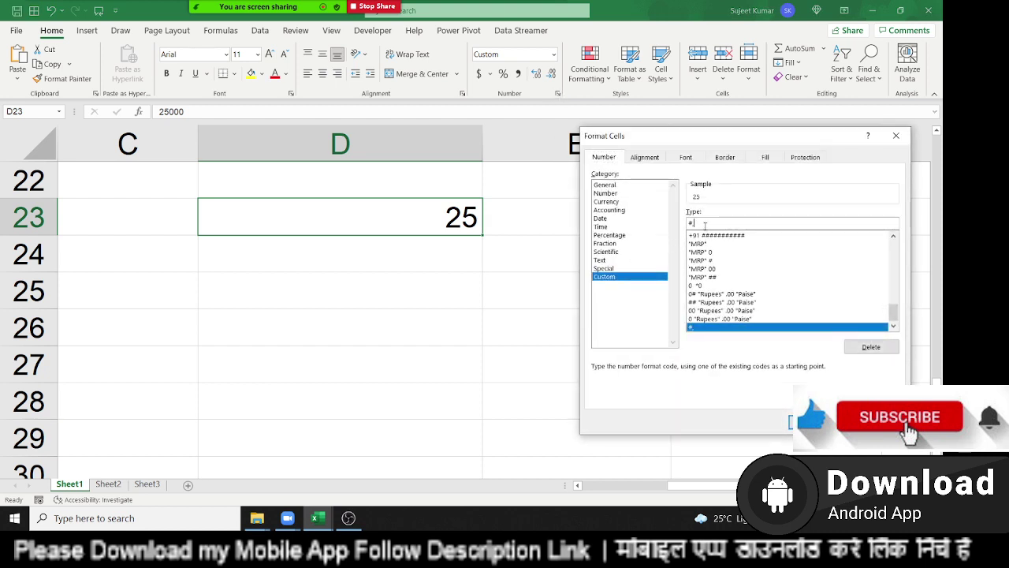
{"action": "type", "text": "\"K"}
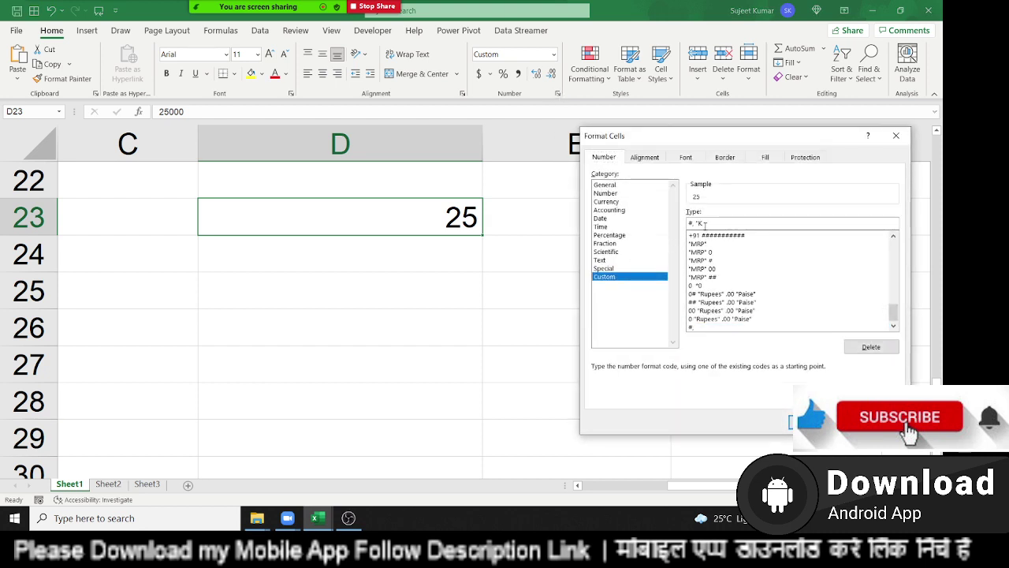
{"action": "type", "text": "\""}
{"action": "key", "text": "Return"}
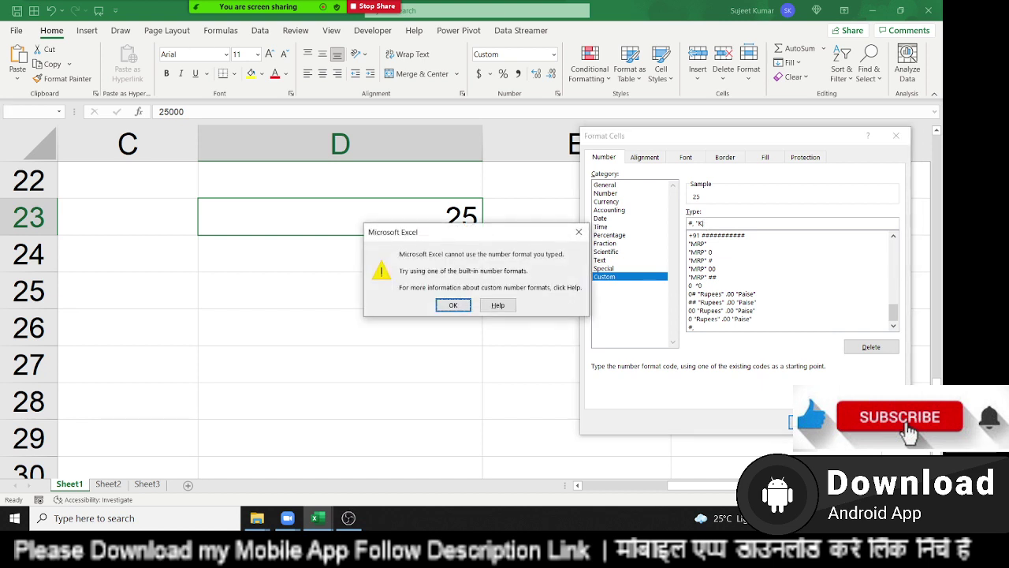
{"action": "key", "text": "Return"}
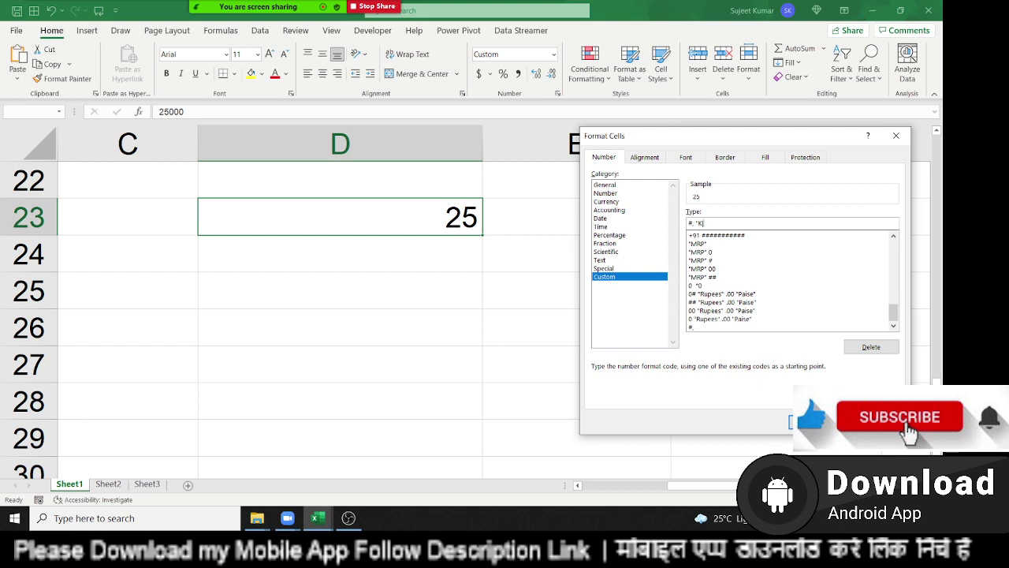
{"action": "type", "text": "\""}
{"action": "key", "text": "Return"}
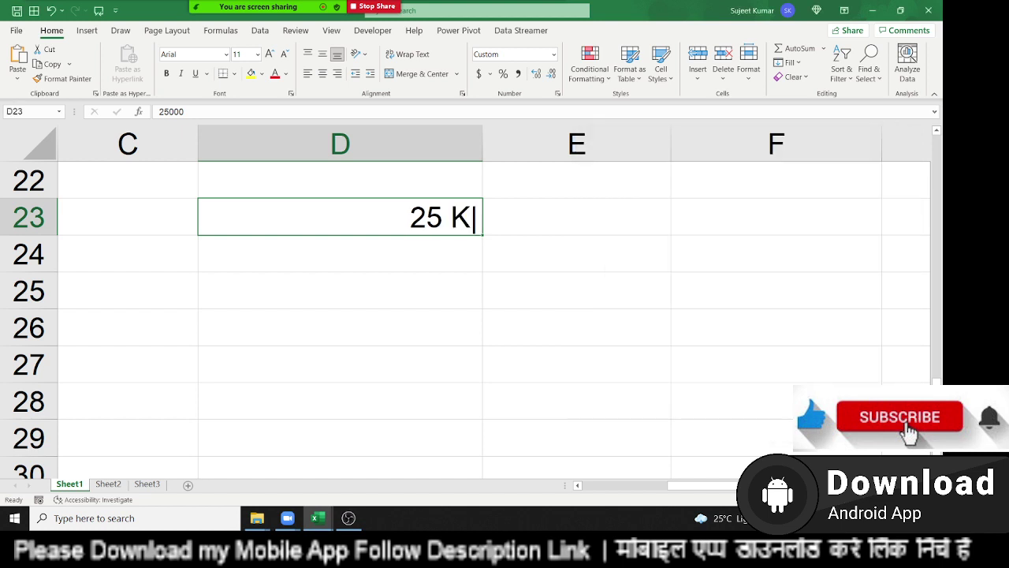
{"action": "left_click", "coordinate": [558, 94]}
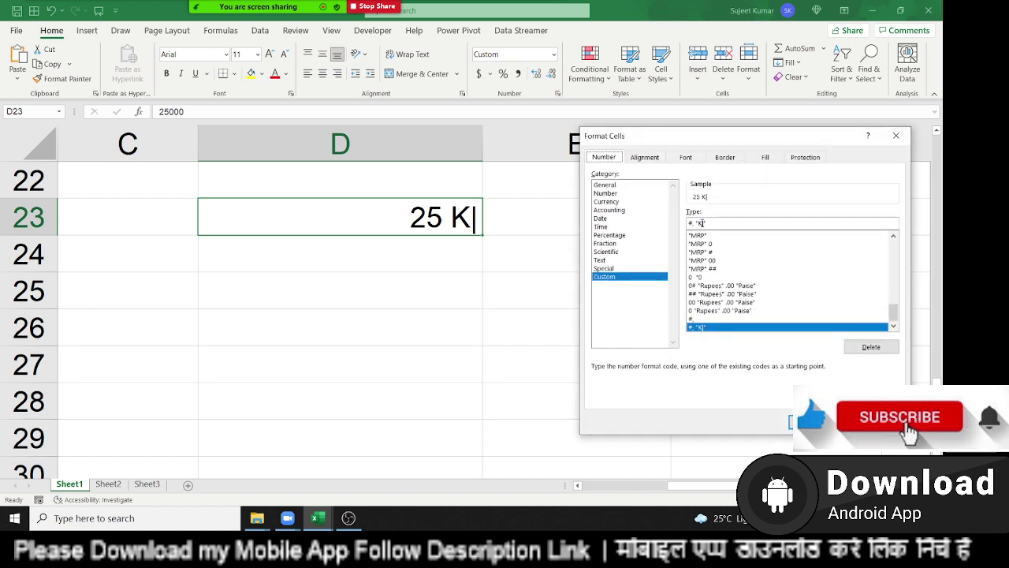
{"action": "key", "text": "Return"}
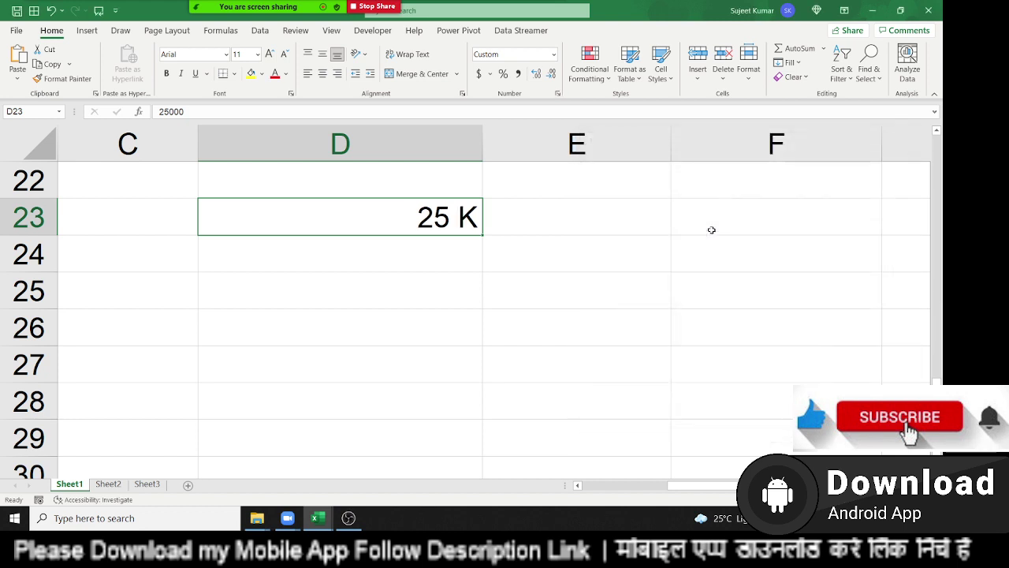
Step: Enter 1000 in D24 and the formula =D23+D24 in D25, showing 26 K
{"action": "left_click", "coordinate": [424, 261]}
{"action": "type", "text": "1000"}
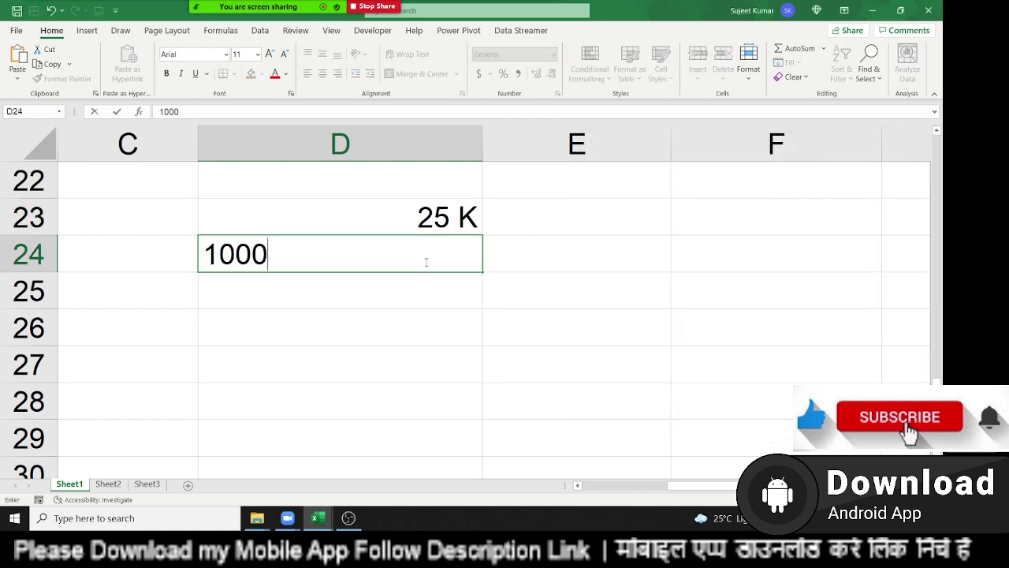
{"action": "key", "text": "Return"}
{"action": "type", "text": "="}
{"action": "key", "text": "Up"}
{"action": "key", "text": "Up"}
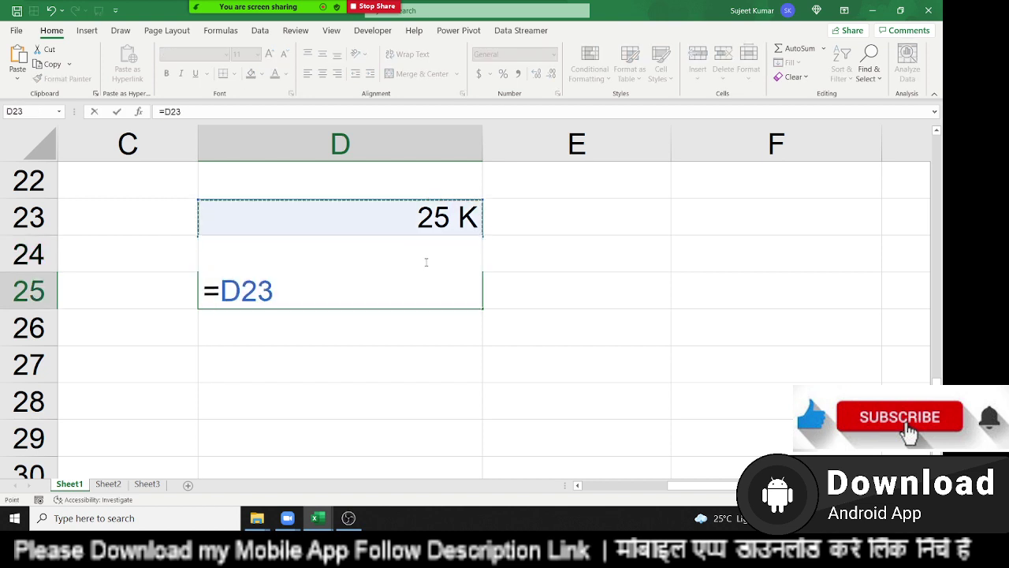
{"action": "type", "text": "+"}
{"action": "left_click", "coordinate": [425, 262]}
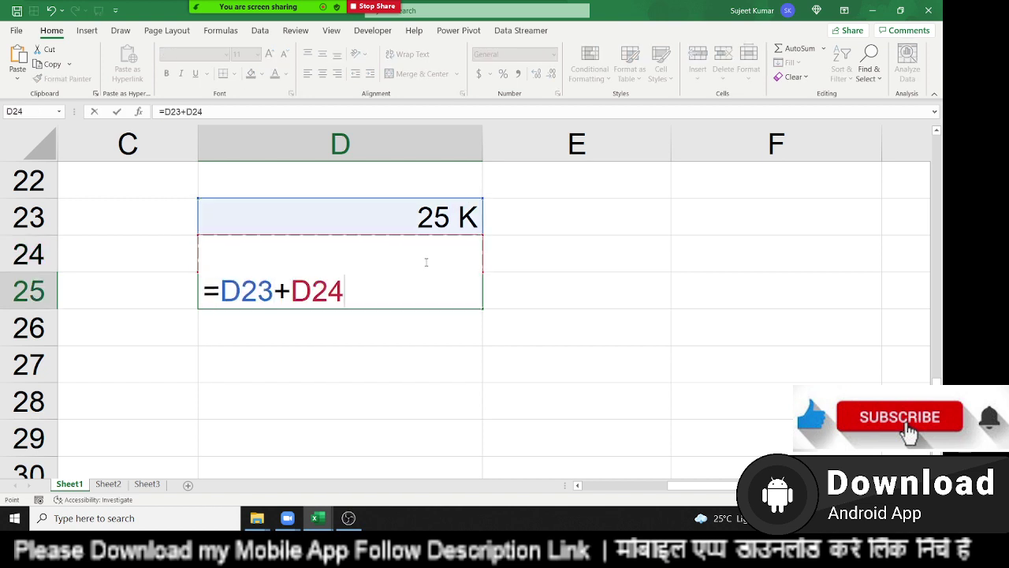
{"action": "key", "text": "Return"}
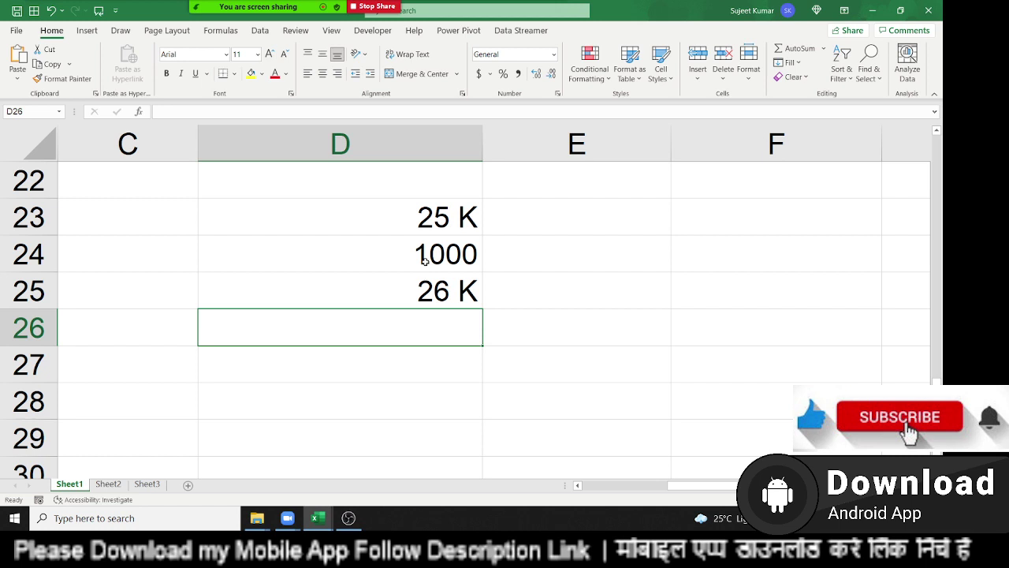
{"action": "key", "text": "Down"}
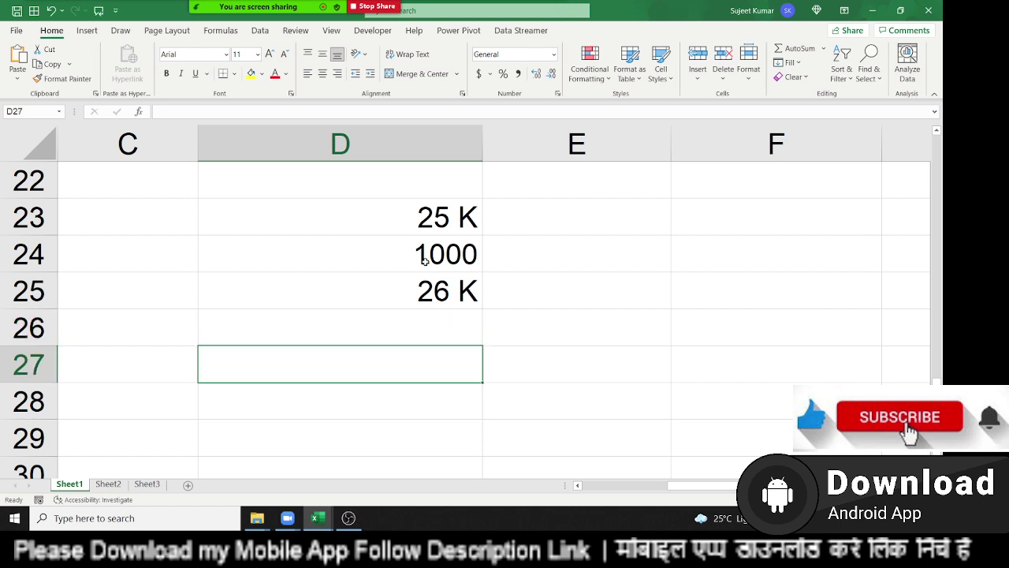
Step: Enter 7896541 in D27 and apply a 0.00-based custom millions format so it shows 7.90
{"action": "type", "text": "7896541"}
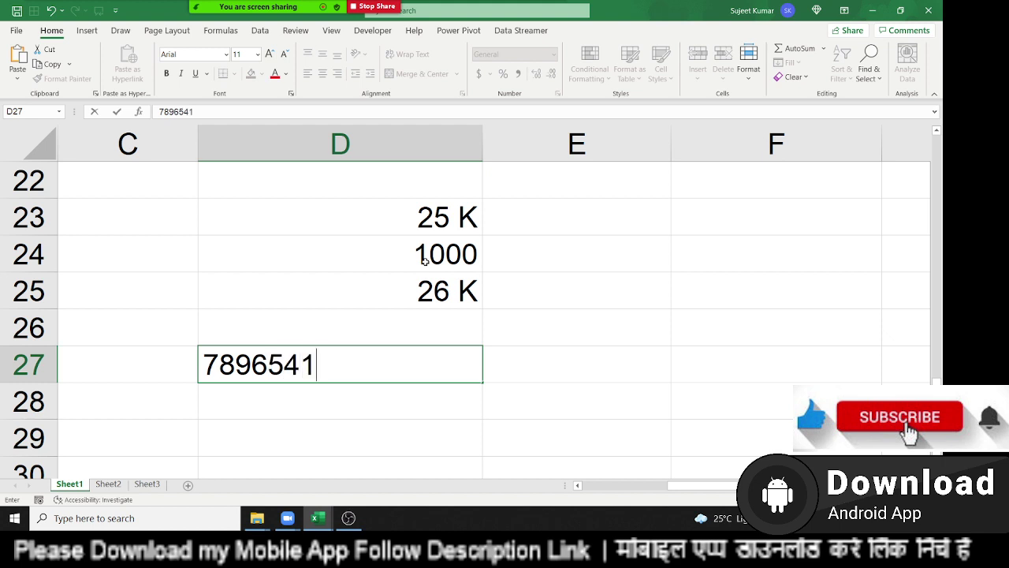
{"action": "key", "text": "Return"}
{"action": "key", "text": "Up"}
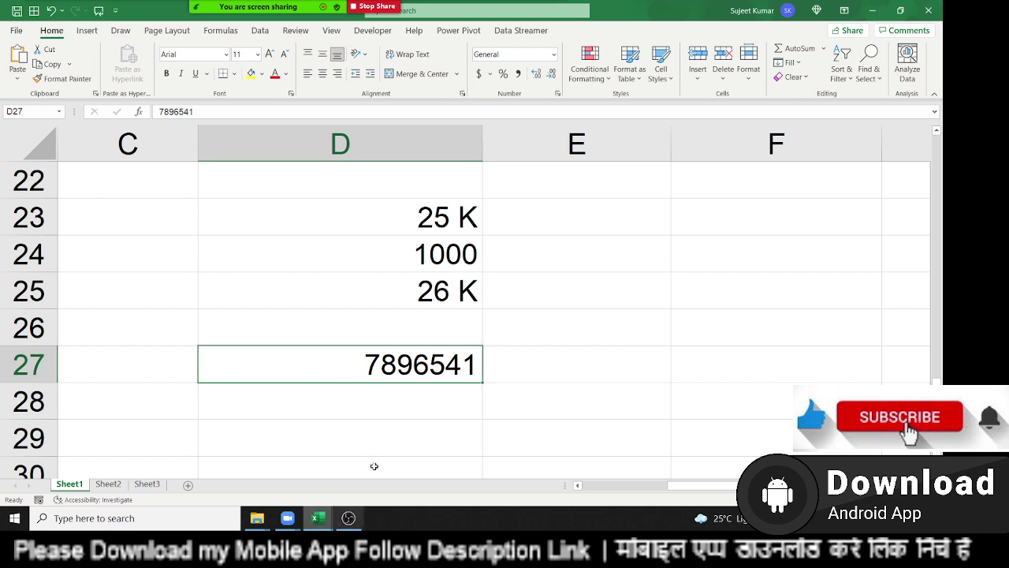
{"action": "left_click", "coordinate": [558, 93]}
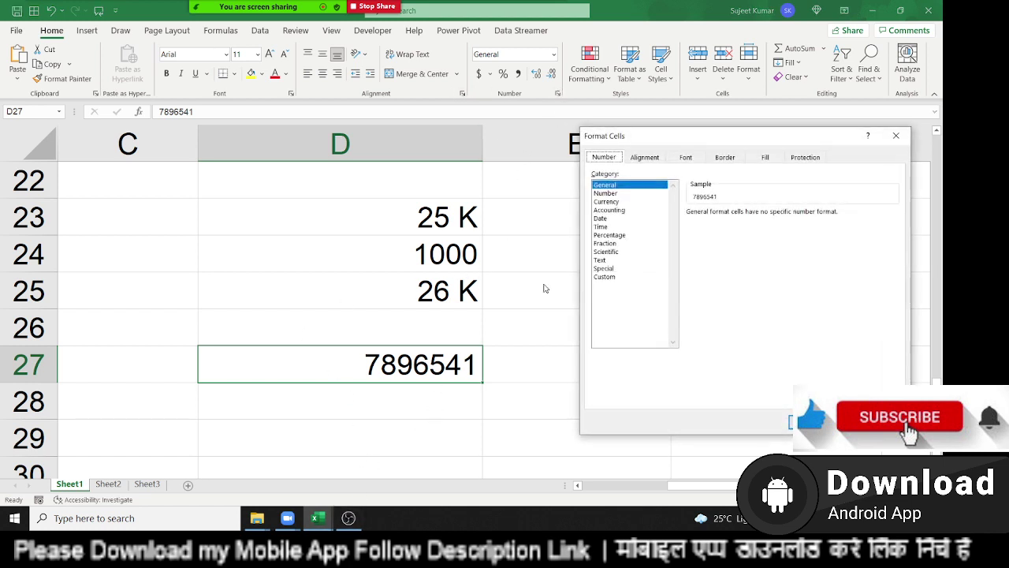
{"action": "left_click", "coordinate": [611, 277]}
{"action": "left_click", "coordinate": [734, 226]}
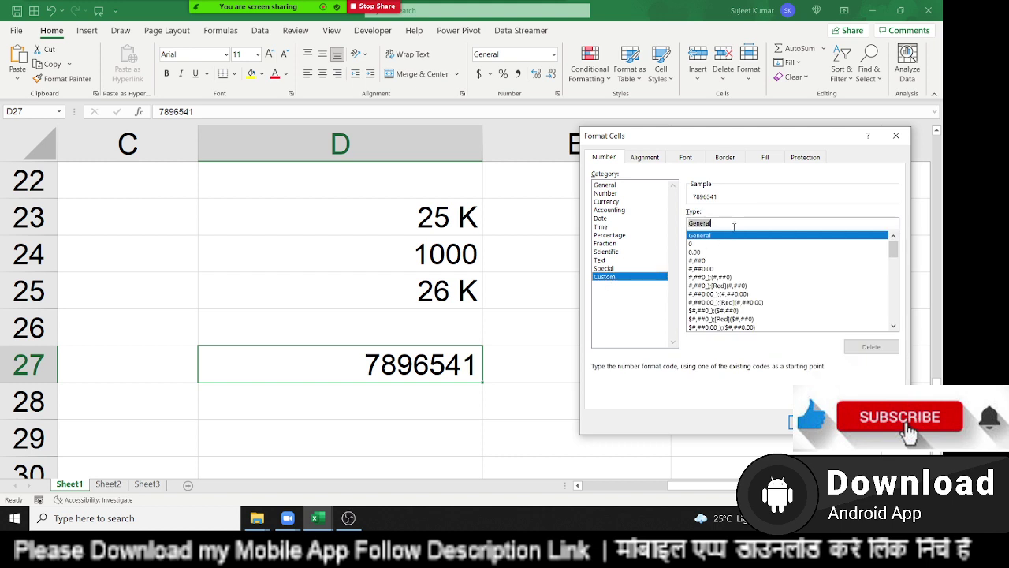
{"action": "type", "text": "0."}
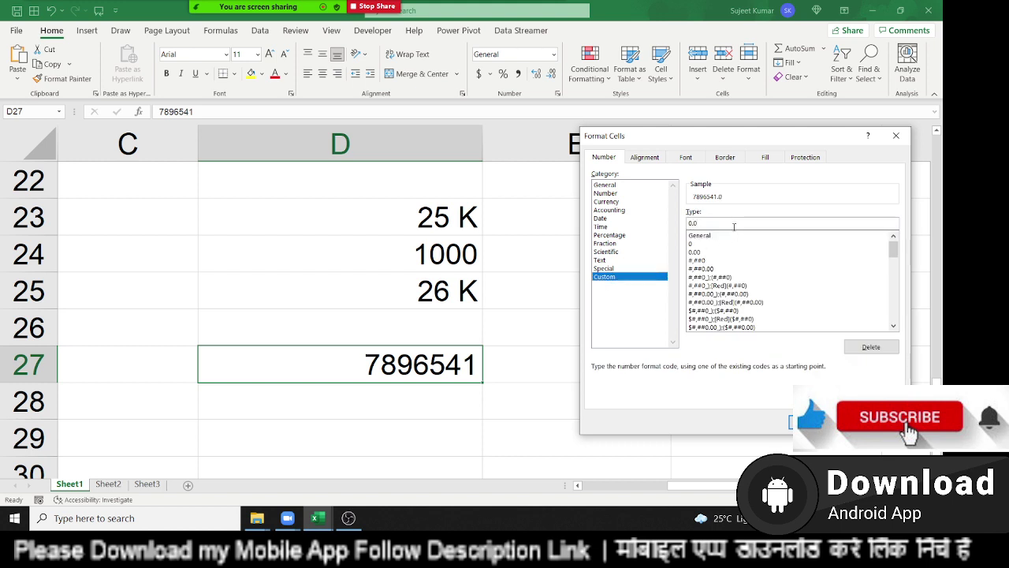
{"action": "type", "text": "0"}
{"action": "type", "text": ",,"}
{"action": "key", "text": "Return"}
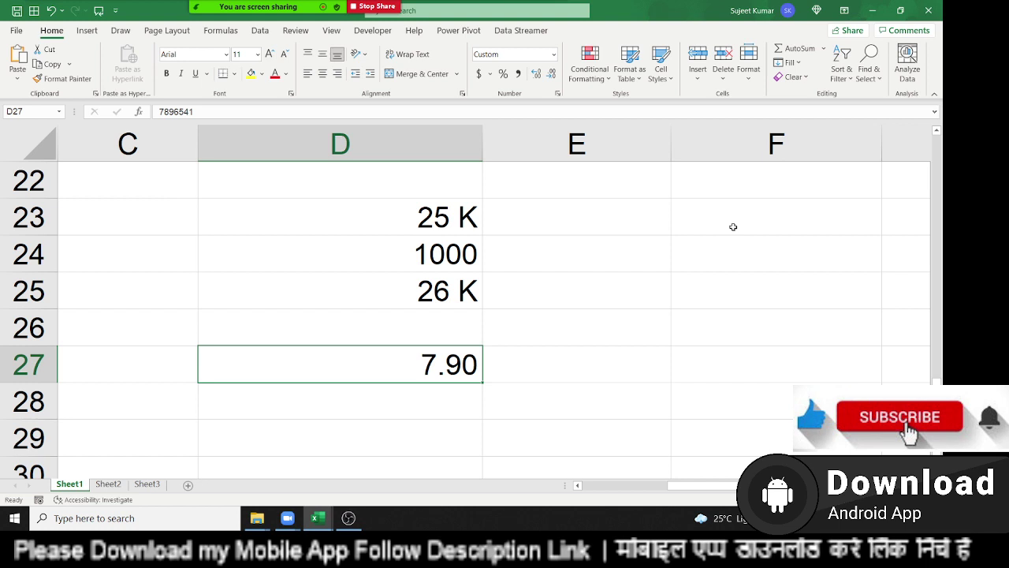
Step: Insert today's date into cell D29 with Ctrl+;
{"action": "scroll", "coordinate": [694, 229], "scroll_direction": "down", "scroll_amount": 3}
{"action": "scroll", "coordinate": [552, 244], "scroll_direction": "up", "scroll_amount": 2}
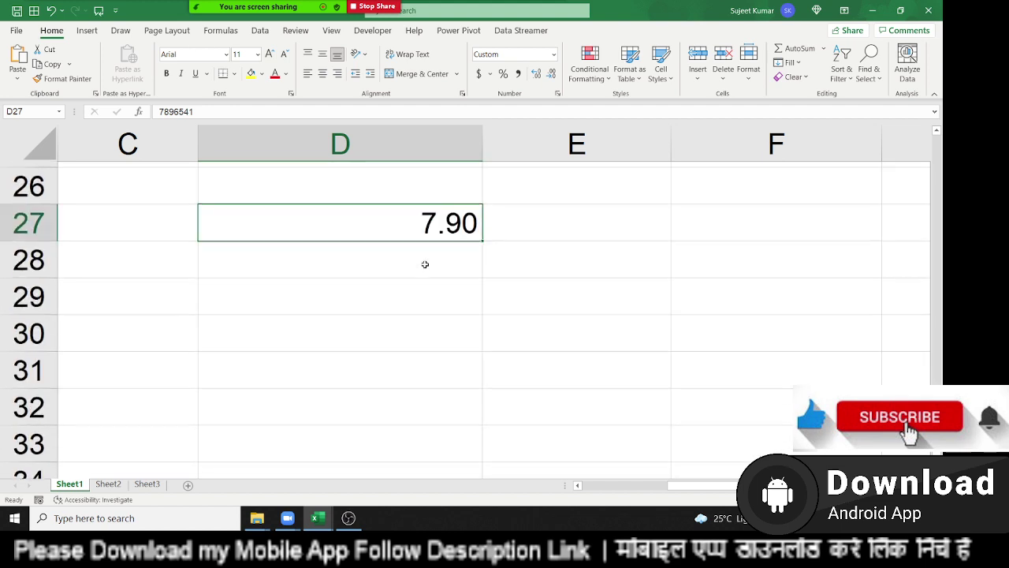
{"action": "left_click", "coordinate": [369, 324]}
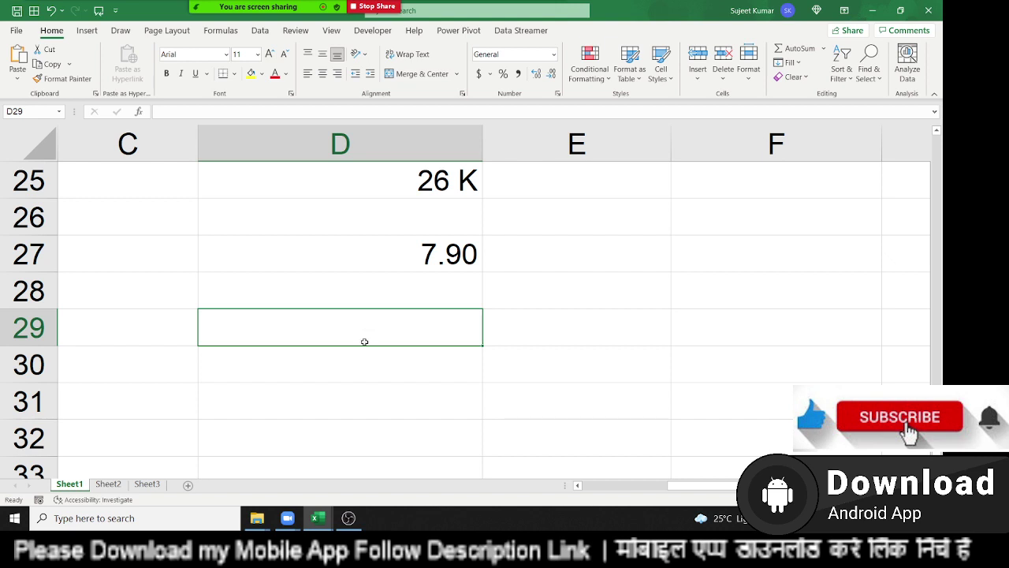
{"action": "type", "text": "20"}
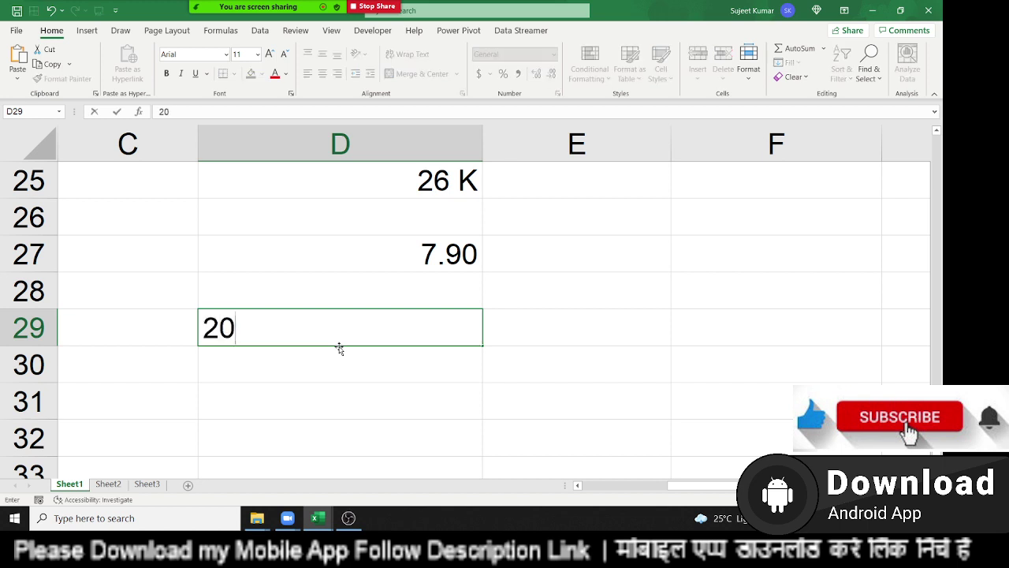
{"action": "key", "text": "Escape"}
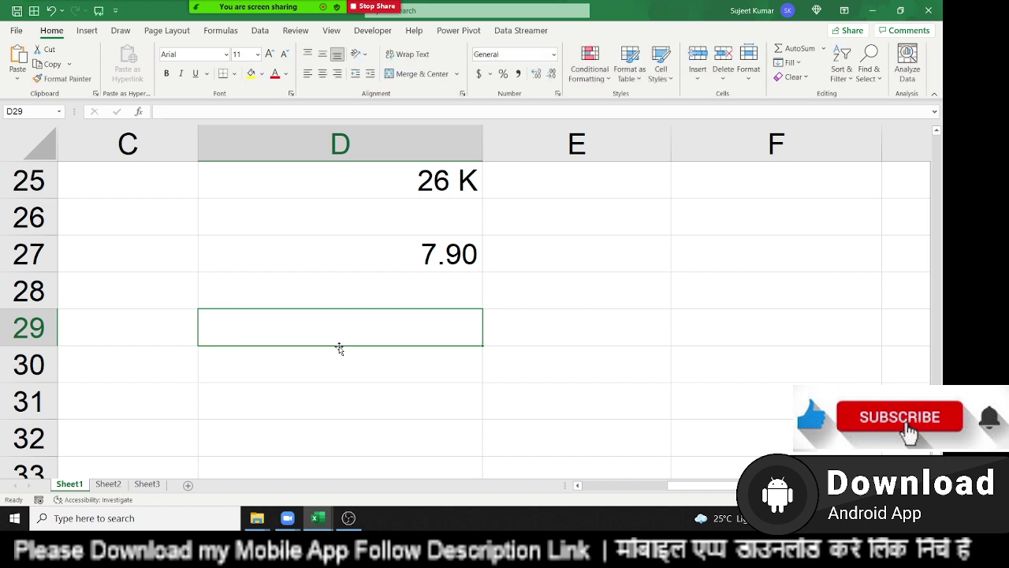
{"action": "key", "text": "ctrl+semicolon"}
{"action": "key", "text": "Return"}
{"action": "key", "text": "Up"}
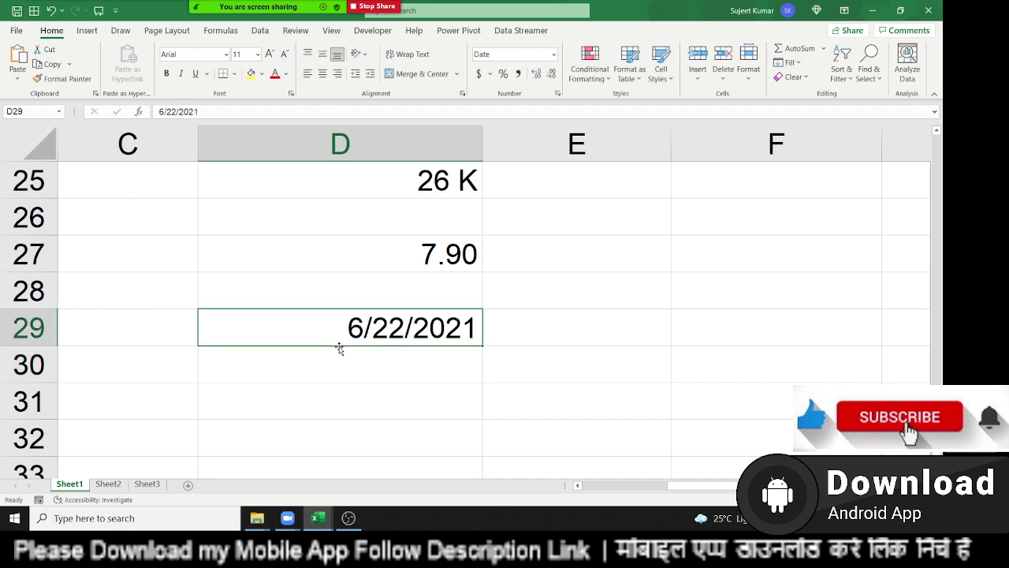
Step: Apply the custom date format dddd , dd , mmmm , yy to D29, showing Tuesday , 22 , June , 21
{"action": "left_click", "coordinate": [557, 93]}
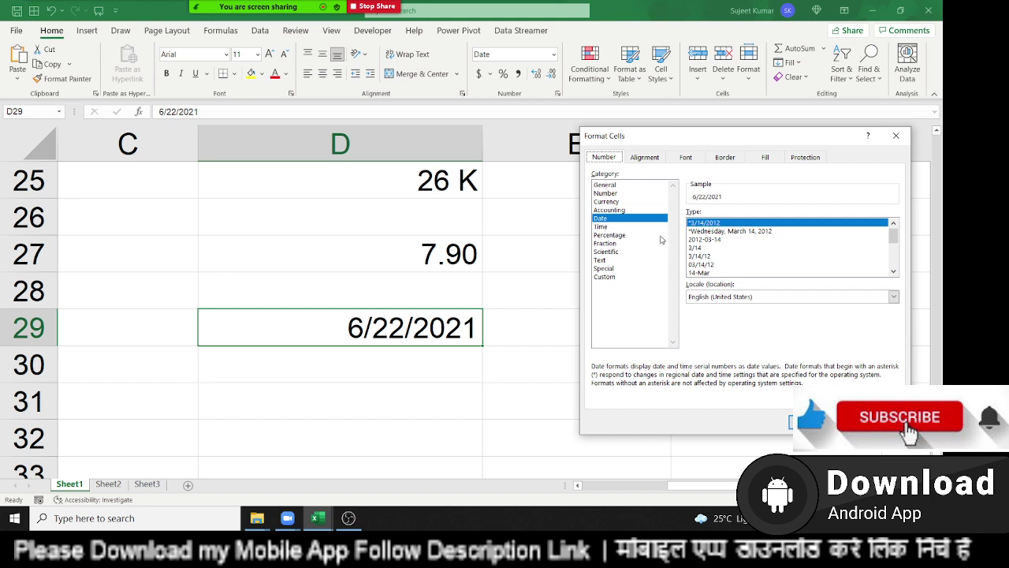
{"action": "left_click", "coordinate": [712, 265]}
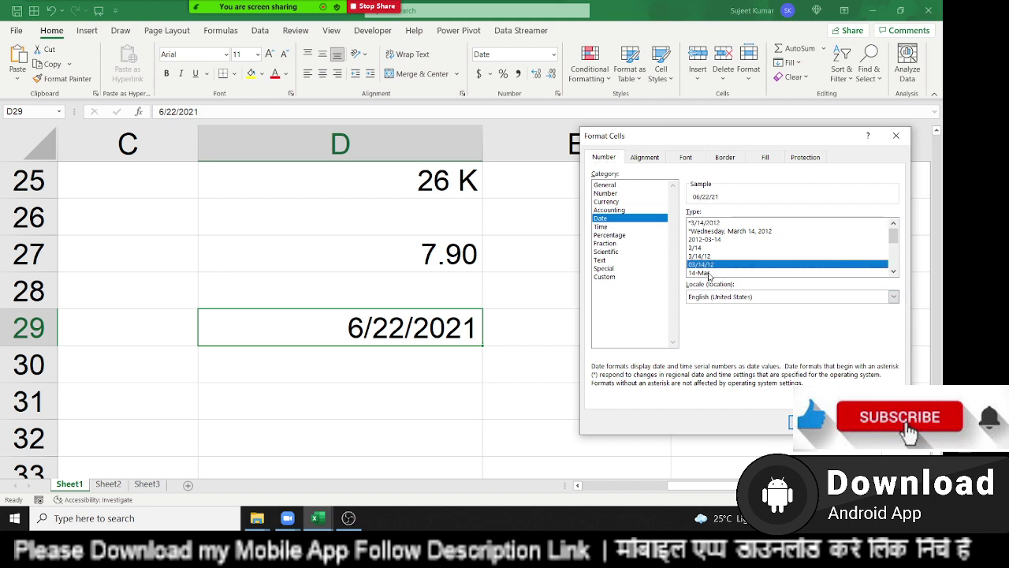
{"action": "left_click", "coordinate": [709, 273]}
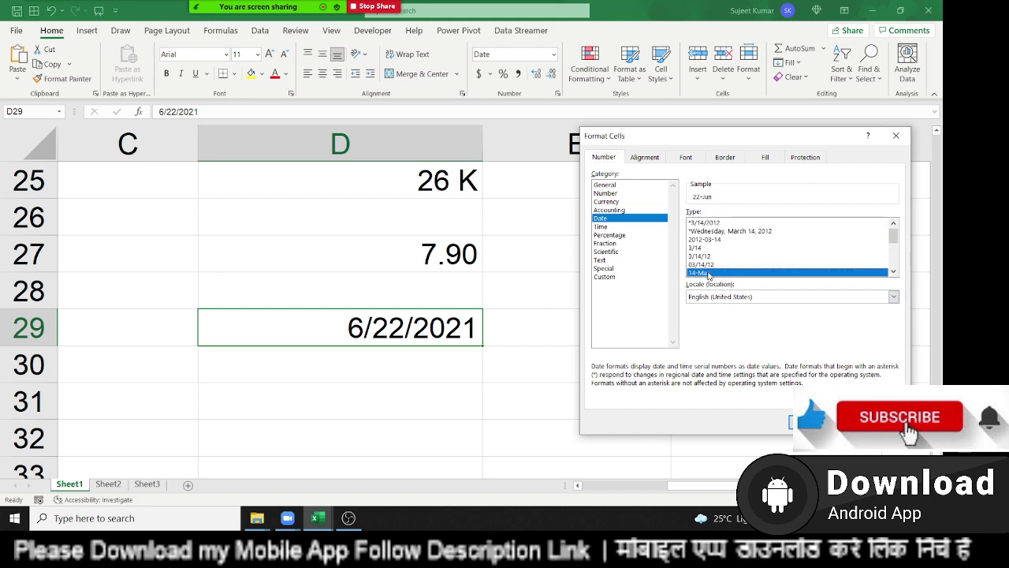
{"action": "left_click", "coordinate": [715, 297]}
{"action": "left_click", "coordinate": [624, 291]}
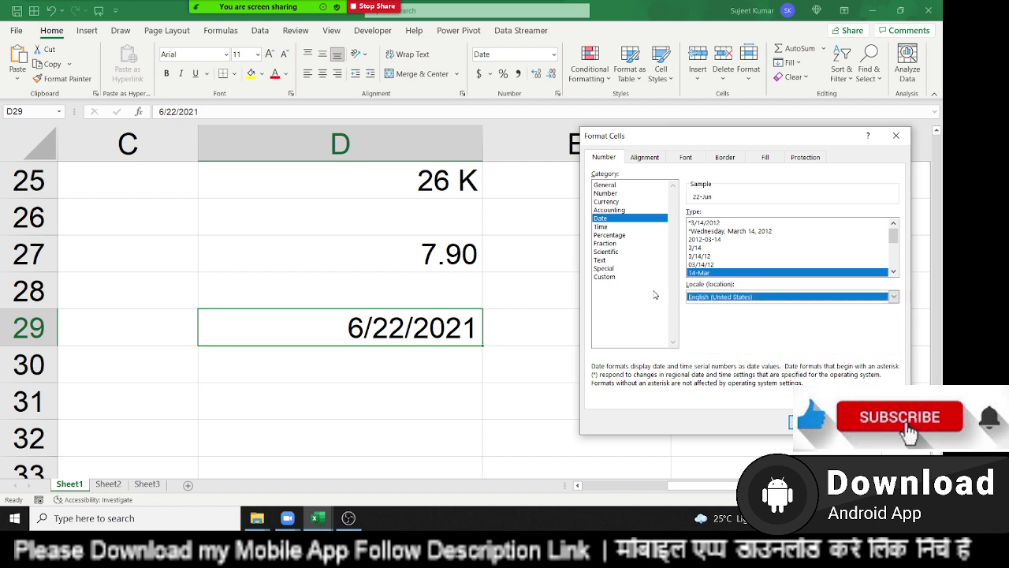
{"action": "left_click", "coordinate": [608, 289]}
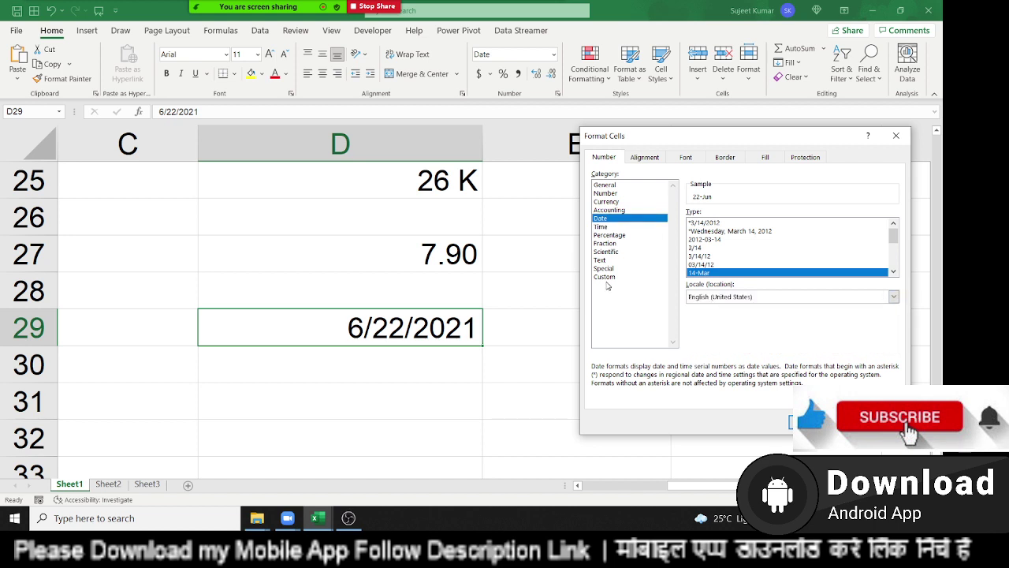
{"action": "left_click", "coordinate": [611, 277]}
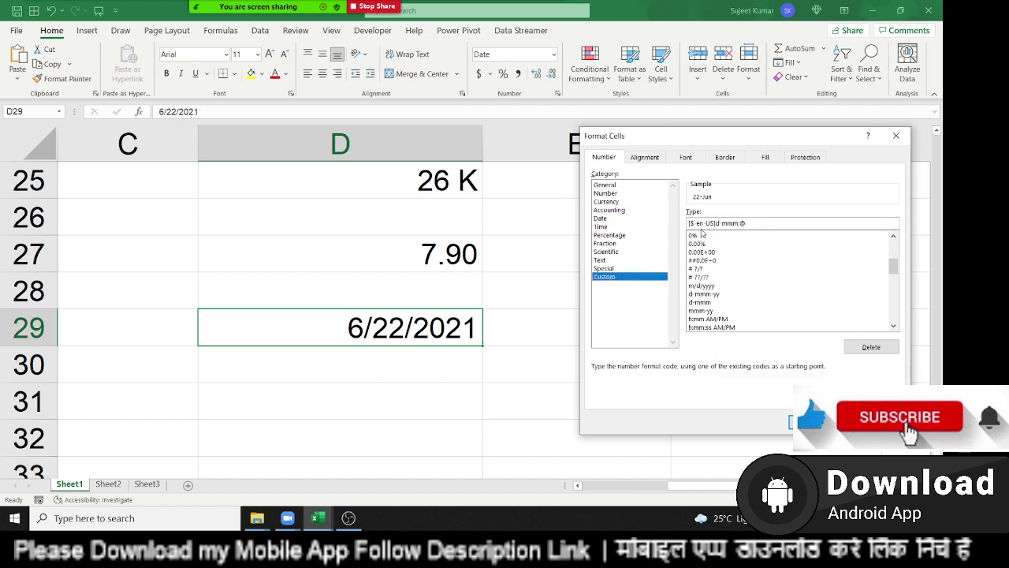
{"action": "key", "text": "Tab"}
{"action": "type", "text": "D"}
{"action": "type", "text": "D"}
{"action": "type", "text": "D"}
{"action": "type", "text": "d"}
{"action": "type", "text": " , dd ,"}
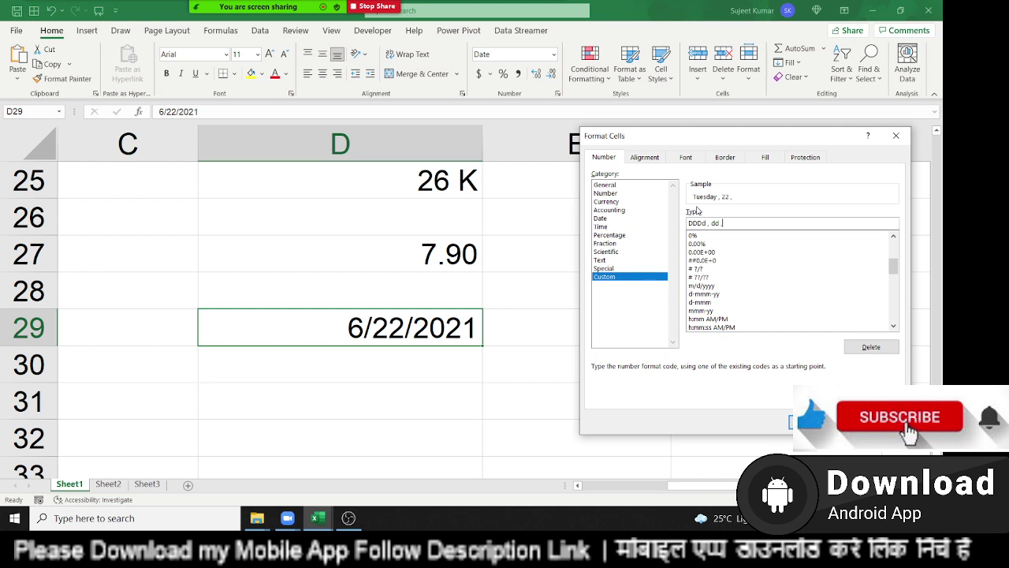
{"action": "type", "text": "mm"}
{"action": "type", "text": "m"}
{"action": "type", "text": "m , "}
{"action": "type", "text": "yy"}
{"action": "left_click", "coordinate": [804, 422]}
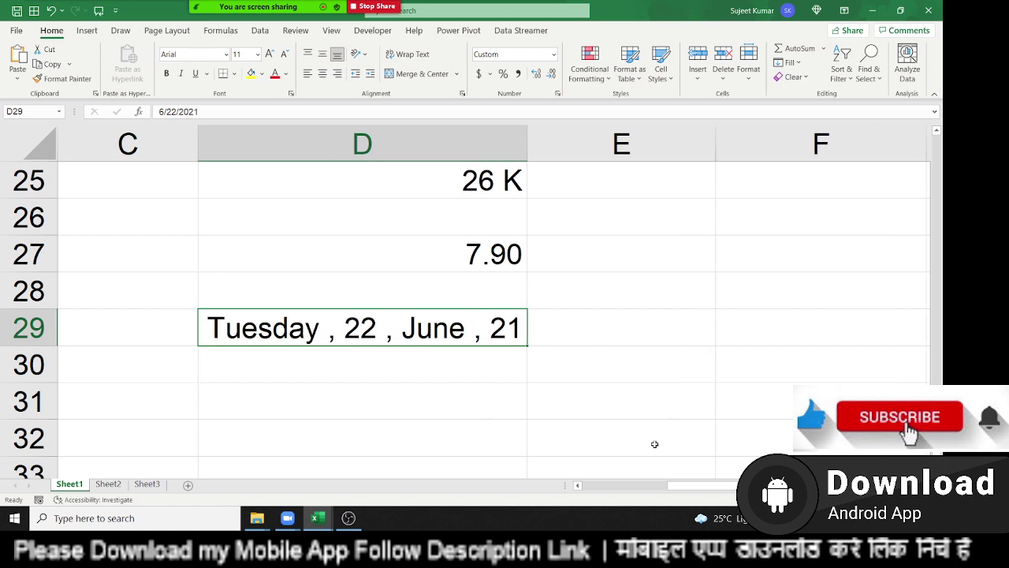
Step: Enter the time 10:20:30 in cell D32
{"action": "scroll", "coordinate": [410, 357], "scroll_direction": "down", "scroll_amount": 1}
{"action": "left_click", "coordinate": [404, 343]}
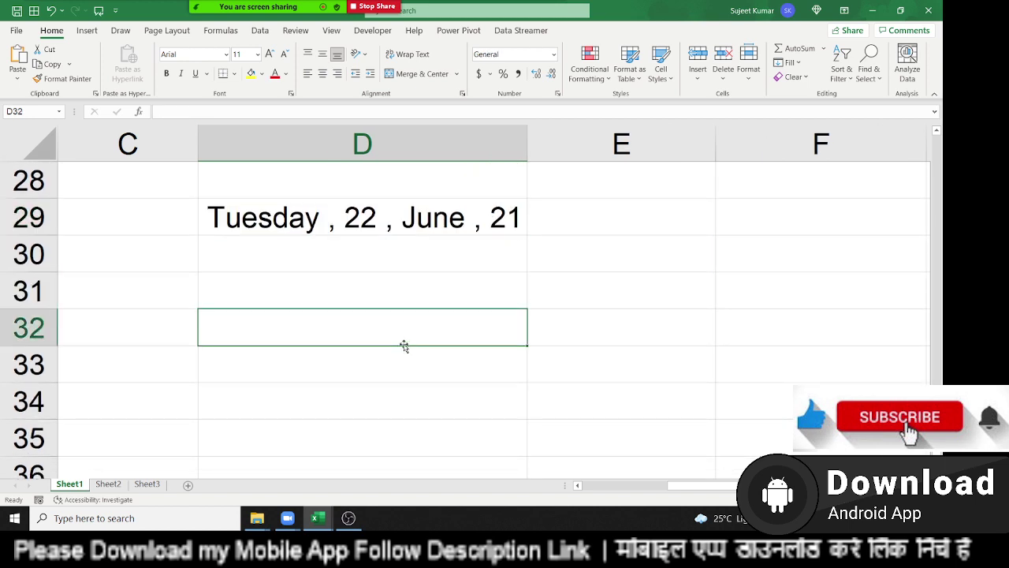
{"action": "type", "text": "10:20"}
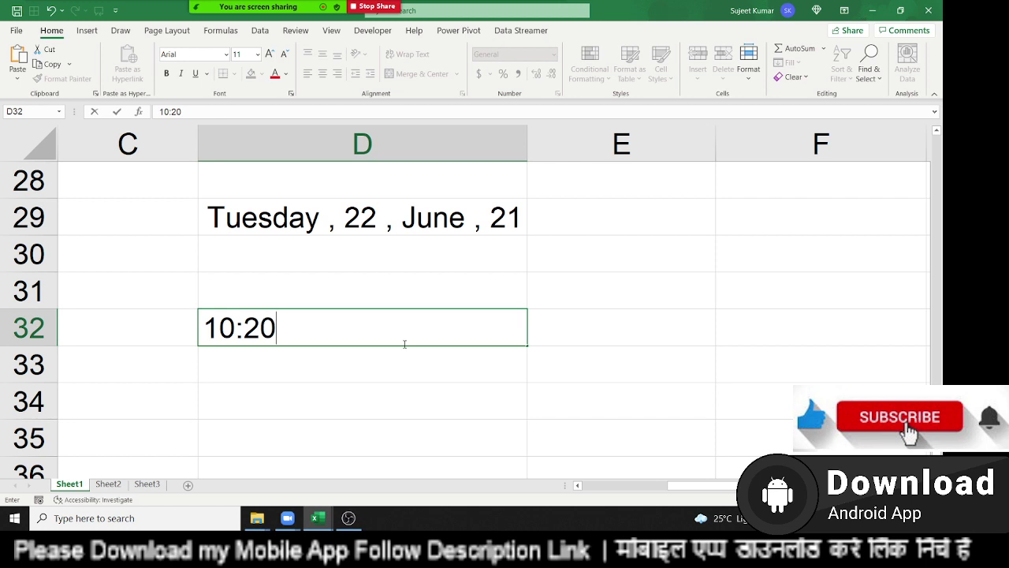
{"action": "type", "text": ":30"}
{"action": "key", "text": "Return"}
{"action": "left_click", "coordinate": [403, 343]}
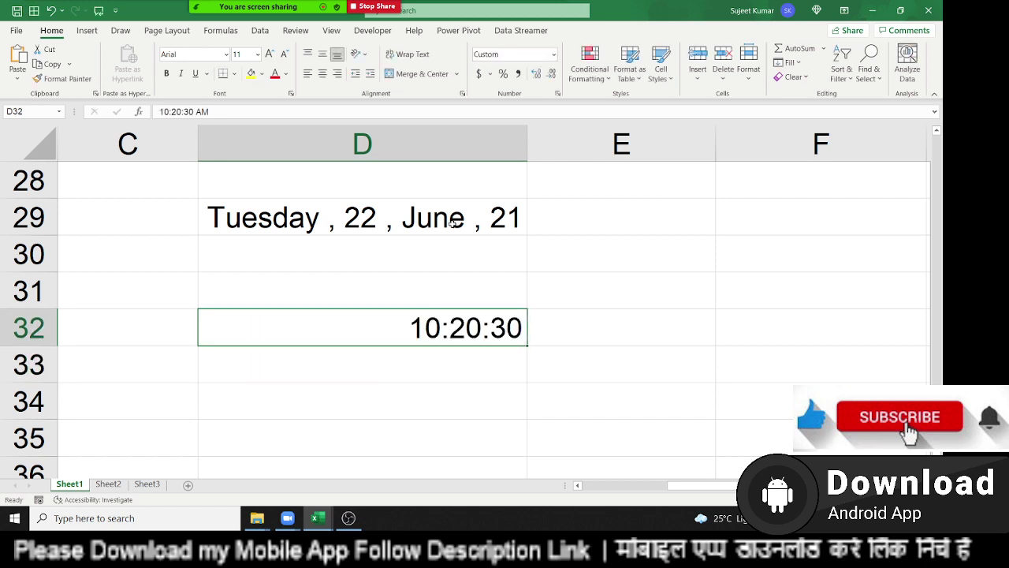
Step: Change D32's format to h:mm:ss AM/PM so it shows 10:20:30 AM
{"action": "left_click", "coordinate": [557, 93]}
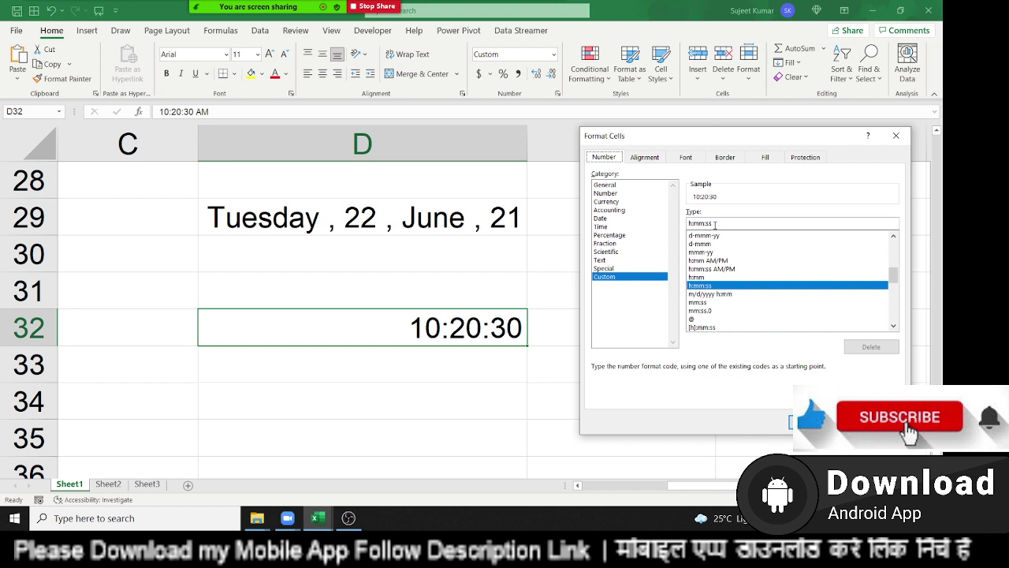
{"action": "left_click", "coordinate": [734, 226]}
{"action": "type", "text": "A"}
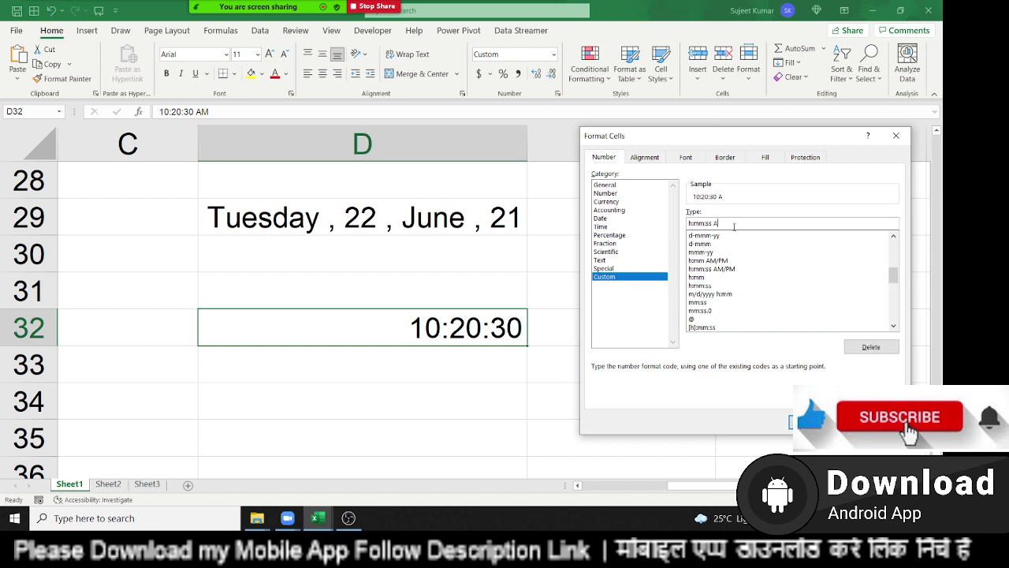
{"action": "type", "text": "m/PM"}
{"action": "key", "text": "Return"}
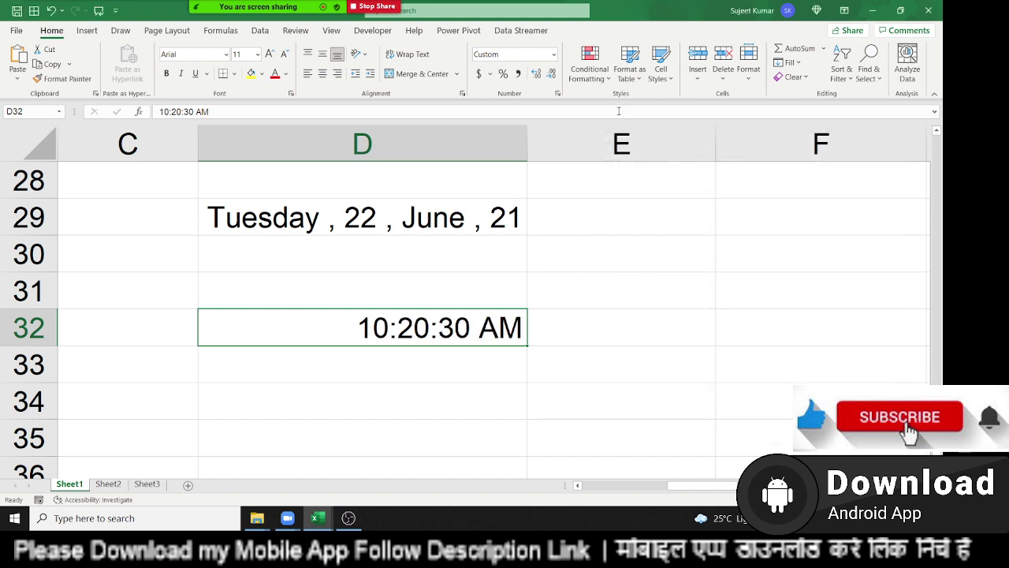
{"action": "left_click", "coordinate": [428, 359]}
Step: Enter the duration 45:20 in E31, trying then undoing a [m] custom format
{"action": "left_click", "coordinate": [550, 291]}
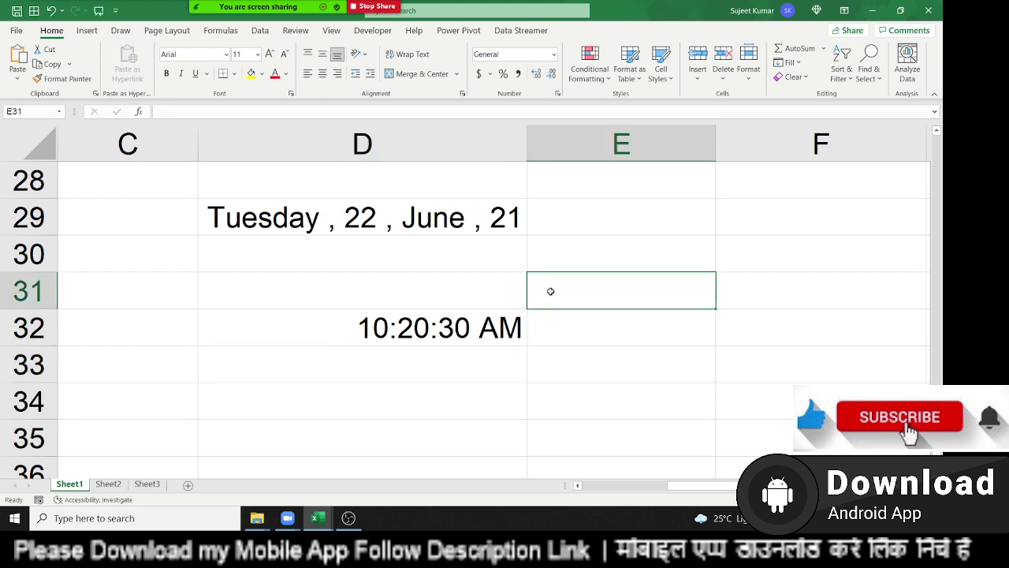
{"action": "type", "text": "45:20"}
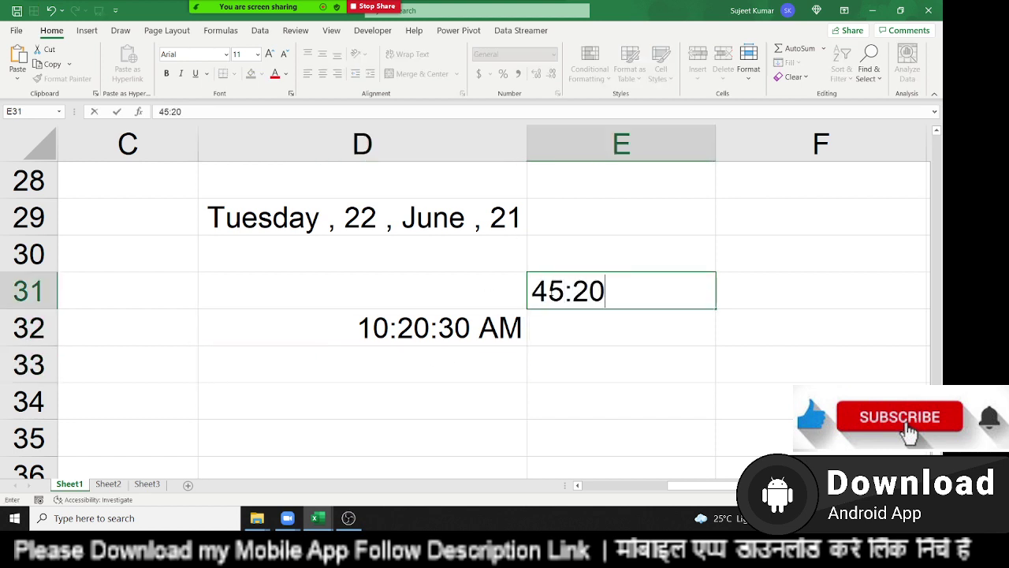
{"action": "key", "text": "Return"}
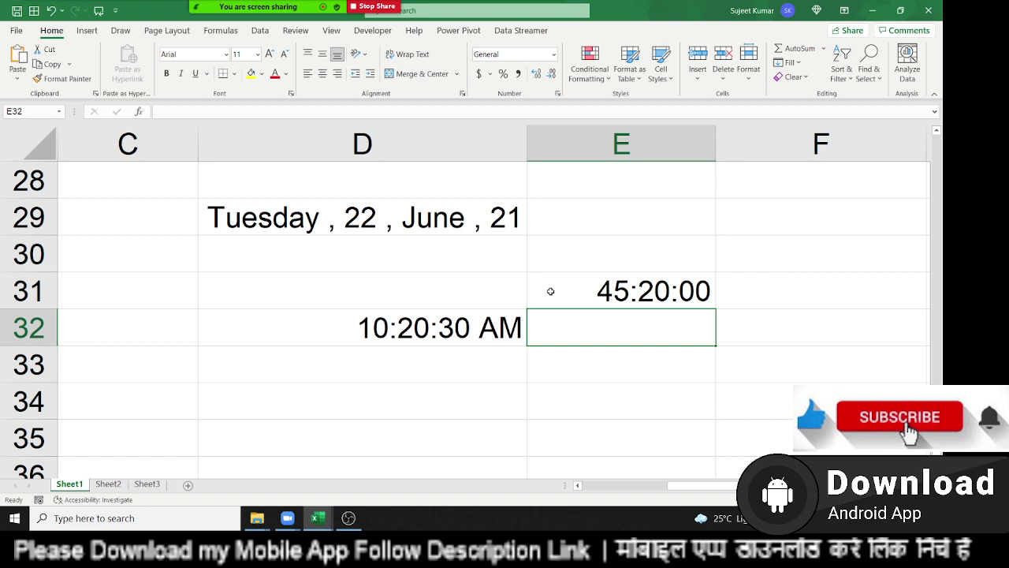
{"action": "left_click", "coordinate": [550, 291]}
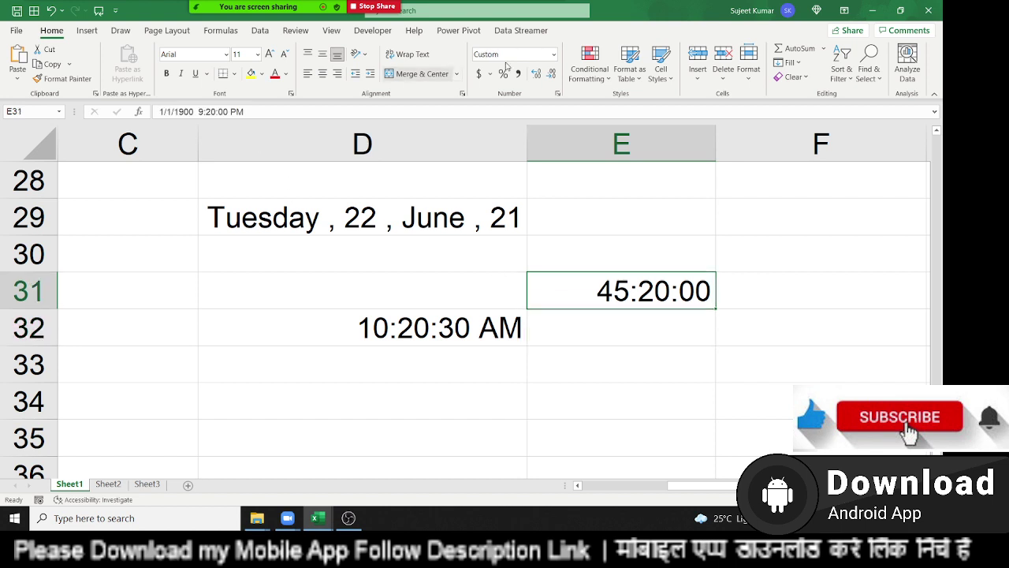
{"action": "left_click", "coordinate": [557, 94]}
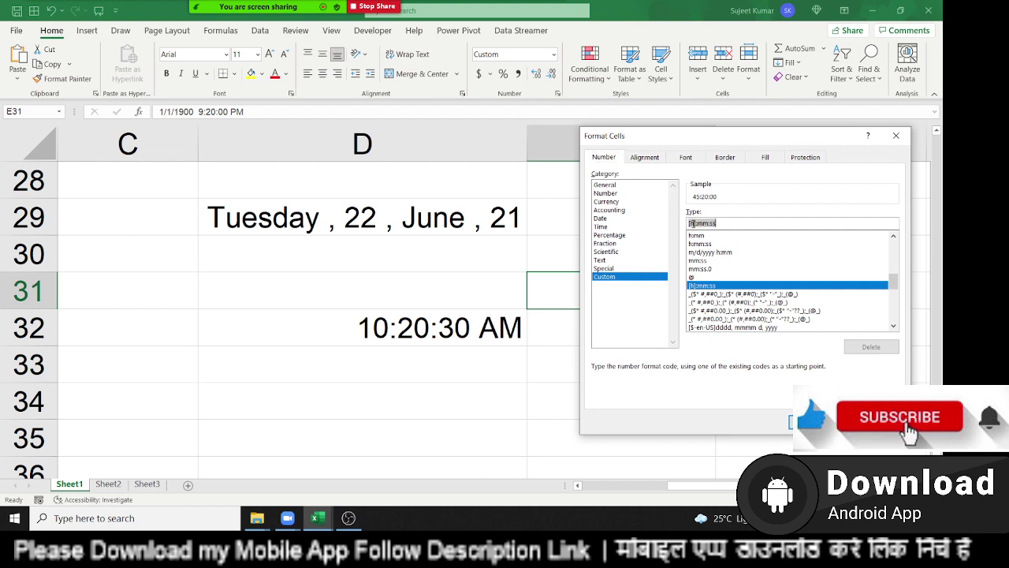
{"action": "type", "text": "[m]"}
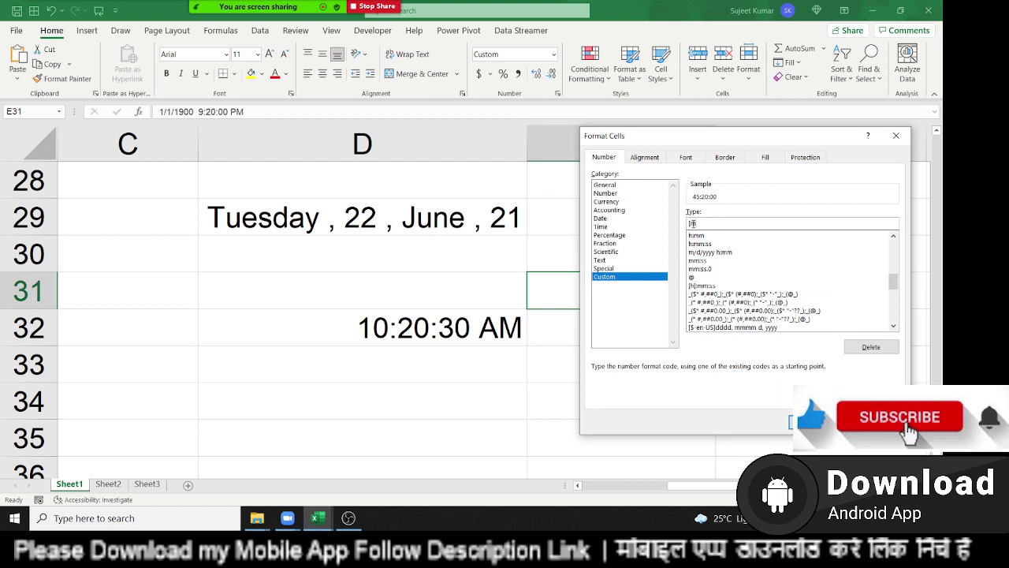
{"action": "key", "text": "Return"}
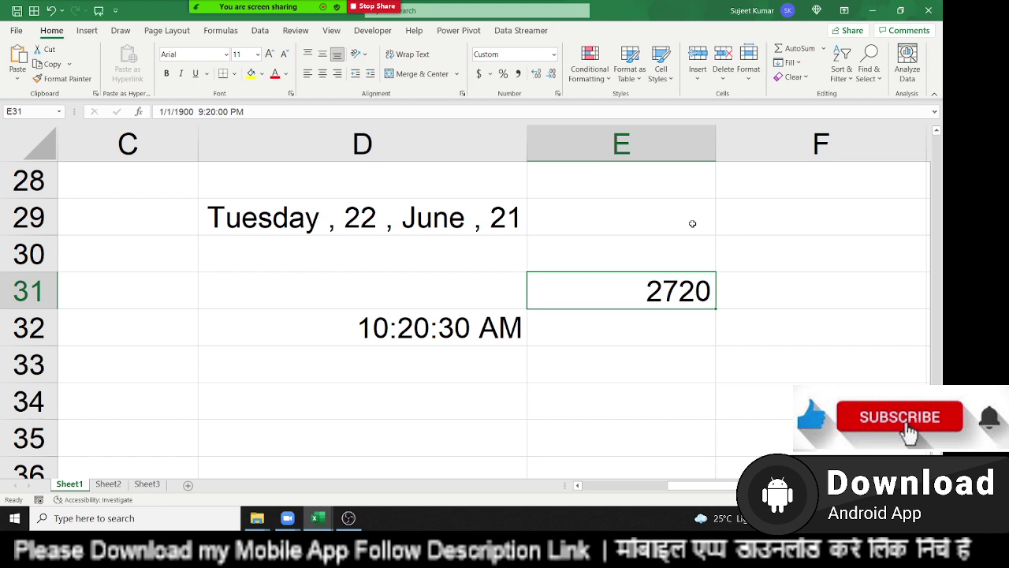
{"action": "key", "text": "ctrl+z"}
Step: Enter =TEXT(E31,"[m]") in E32 to show the duration as 2720 minutes
{"action": "key", "text": "Down"}
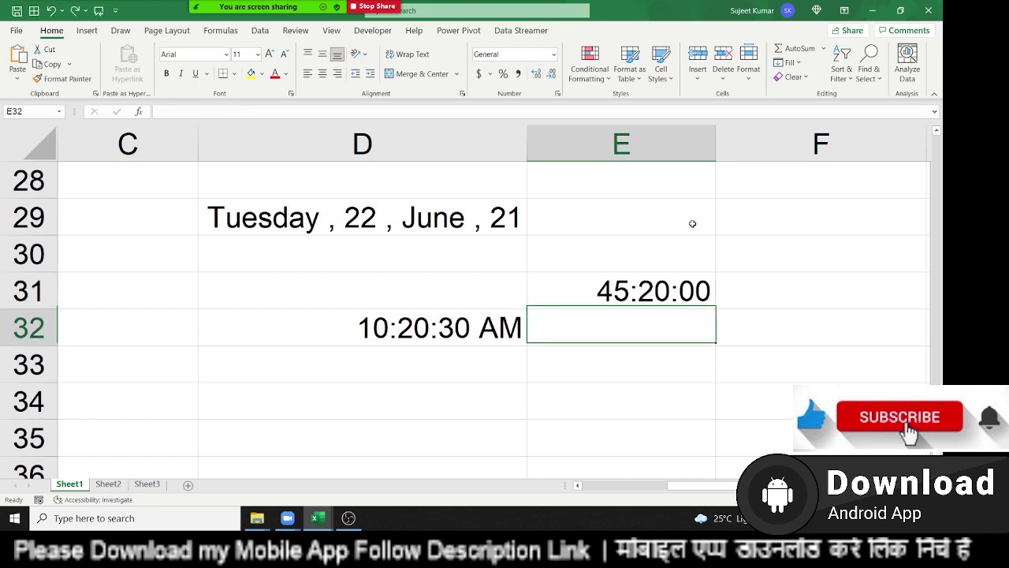
{"action": "type", "text": "=te"}
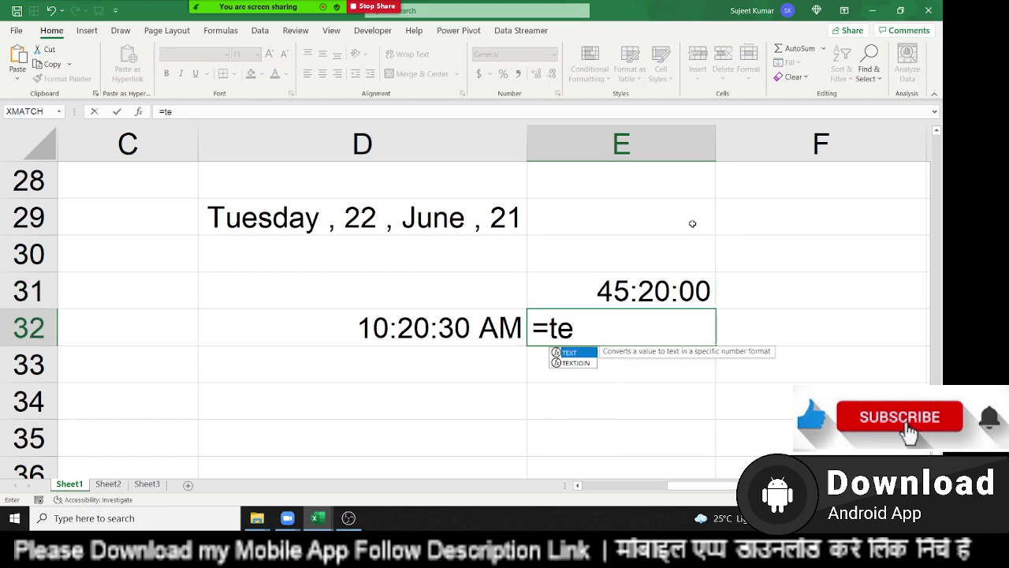
{"action": "key", "text": "Tab"}
{"action": "key", "text": "Up"}
{"action": "type", "text": ",\""}
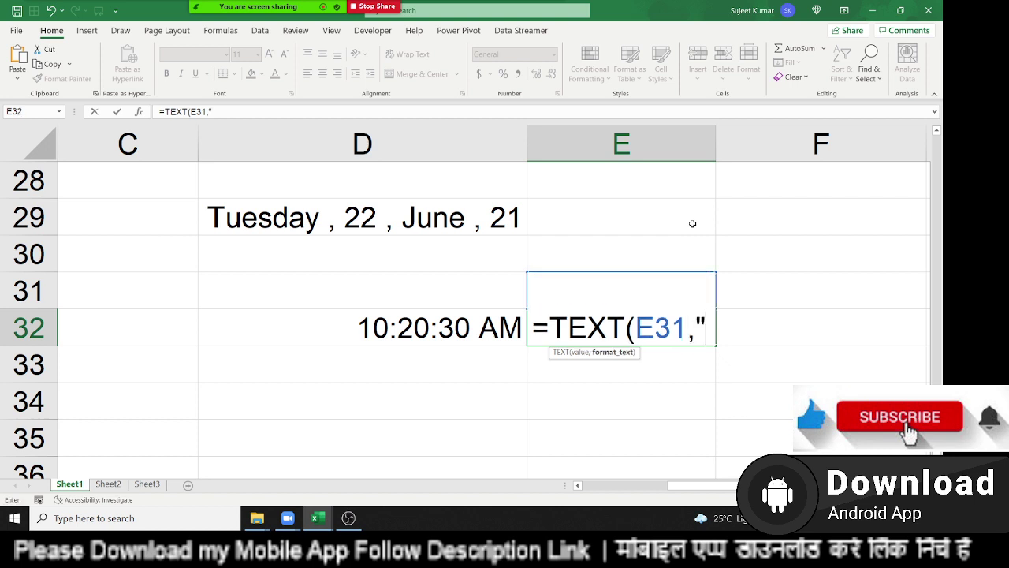
{"action": "type", "text": "["}
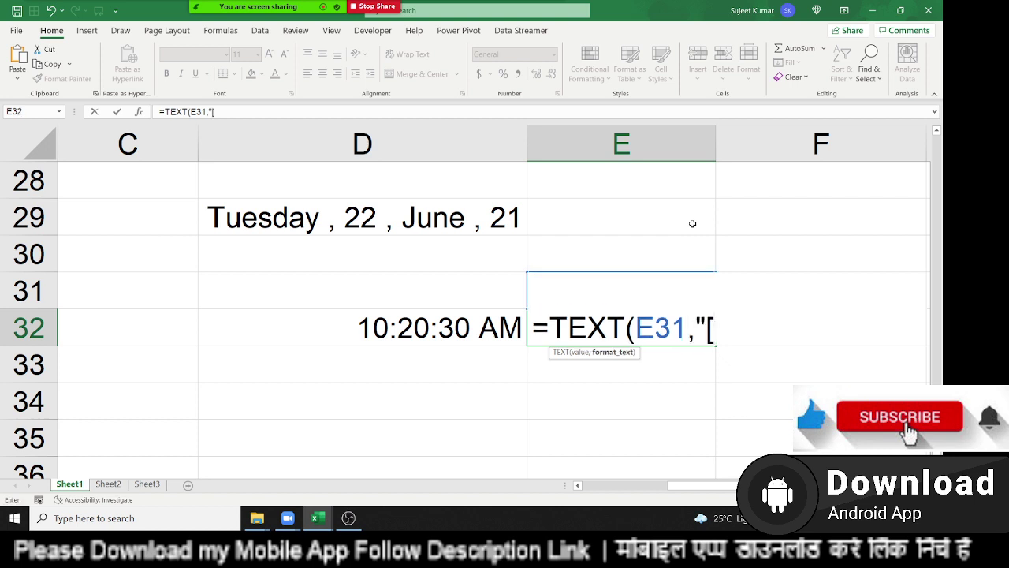
{"action": "type", "text": "m]\""}
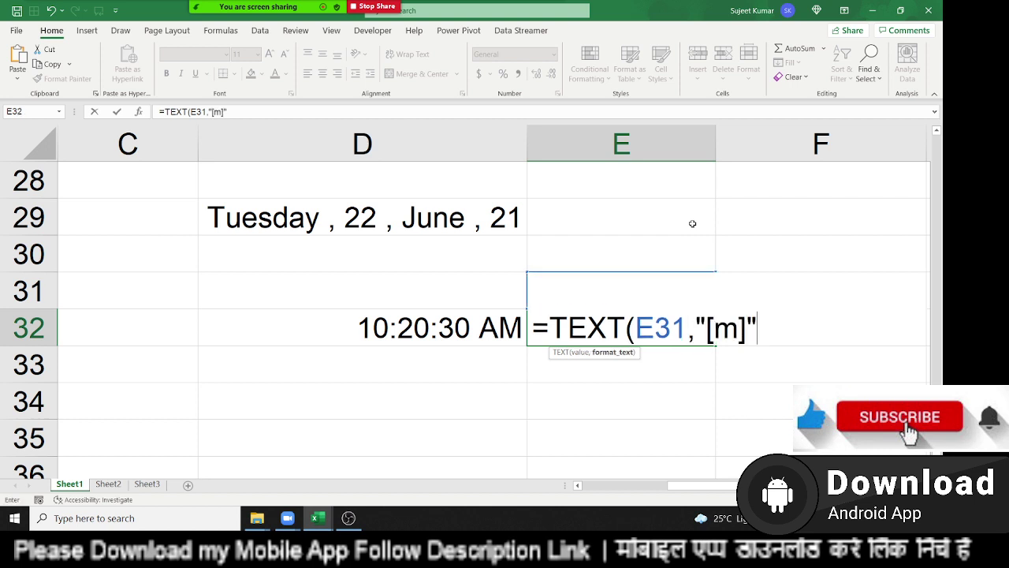
{"action": "key", "text": "Return"}
{"action": "key", "text": "Up"}
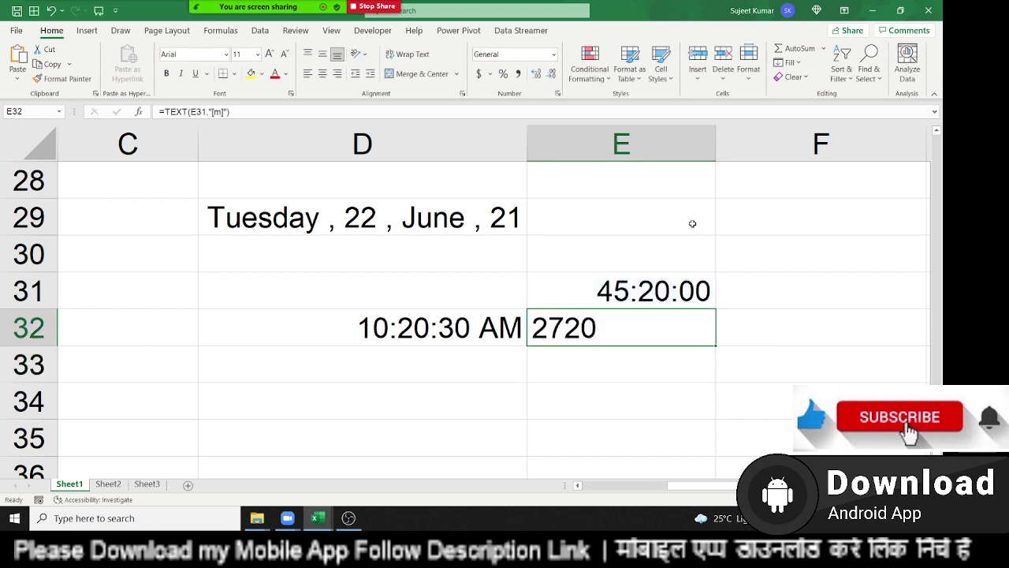